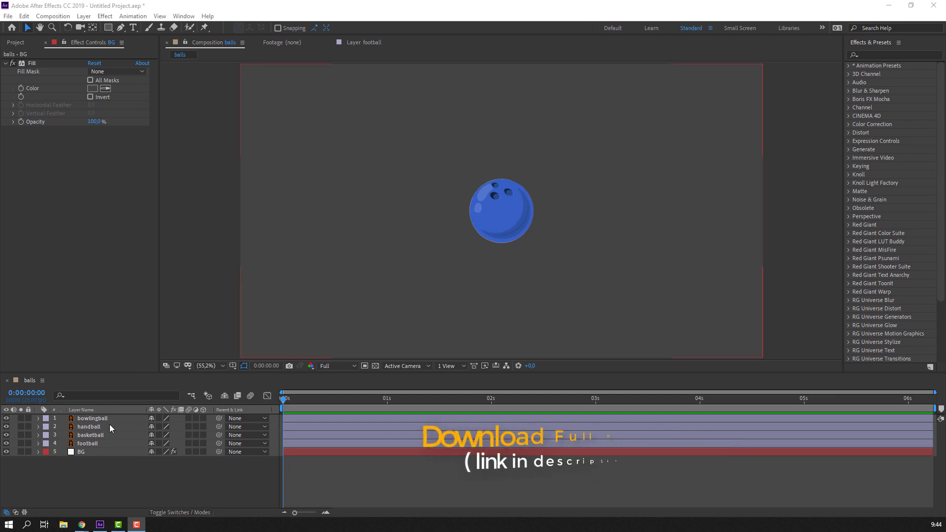
Step: Select the bowlingball, handball, basketball and football layers together, leaving BG unselected
{"action": "left_click", "coordinate": [92, 418]}
{"action": "left_click", "coordinate": [87, 443], "text": "shift"}
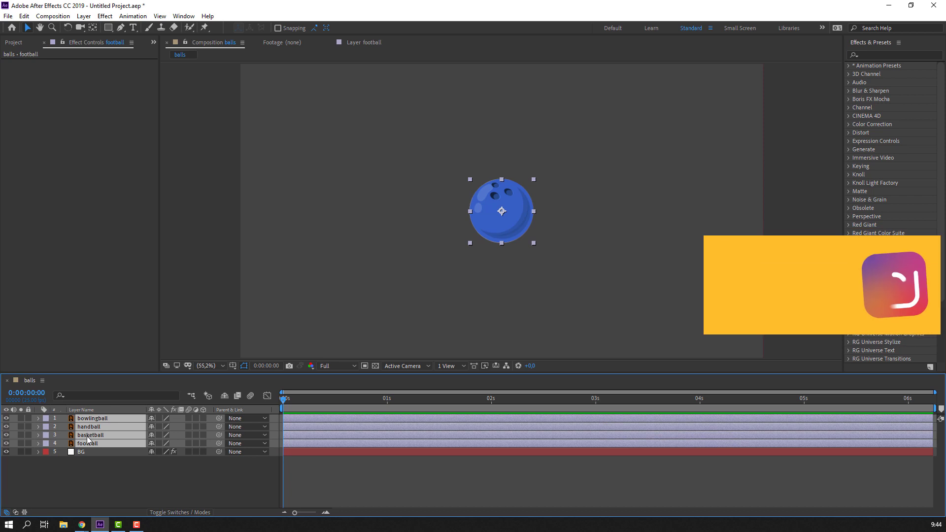
Step: Keyframe all four balls' Position from Y 876 at 0s up to Y 267 at frame 10
{"action": "key", "text": "p"}
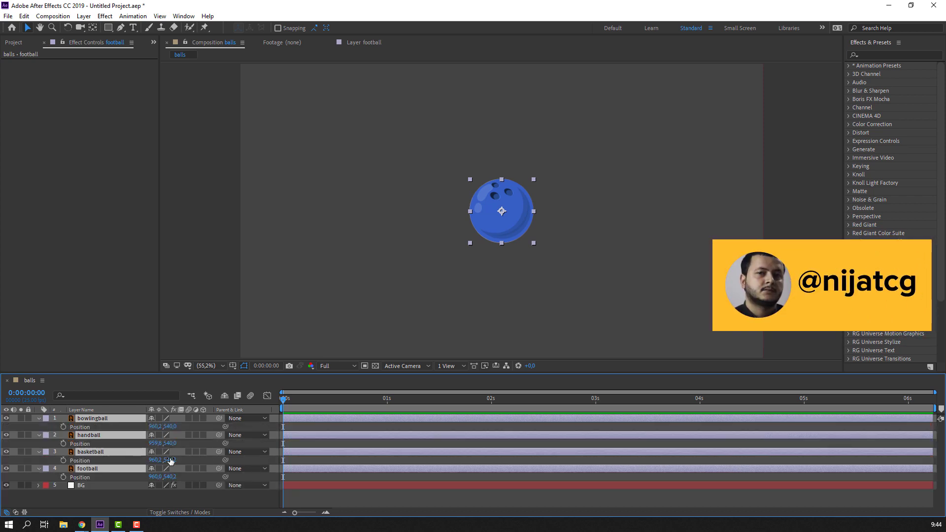
{"action": "left_click_drag", "start_coordinate": [170, 426], "coordinate": [353, 415]}
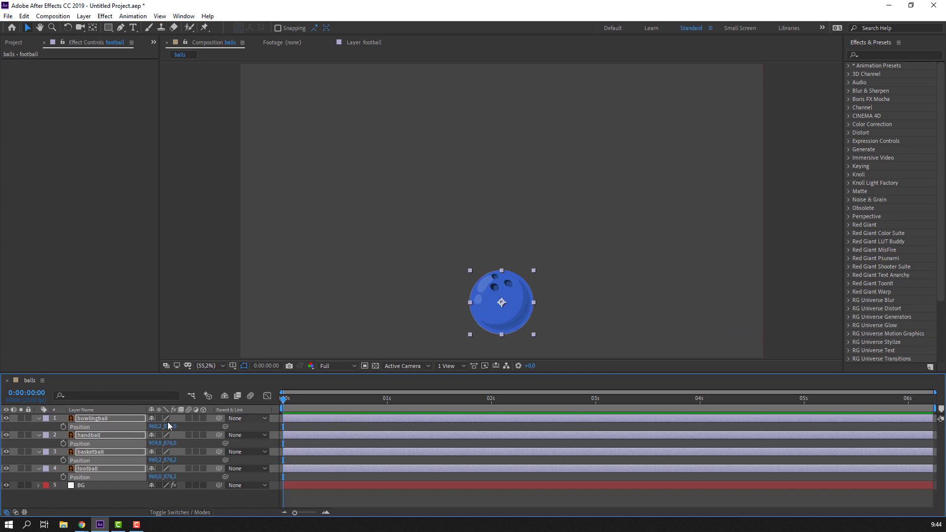
{"action": "left_click", "coordinate": [63, 426]}
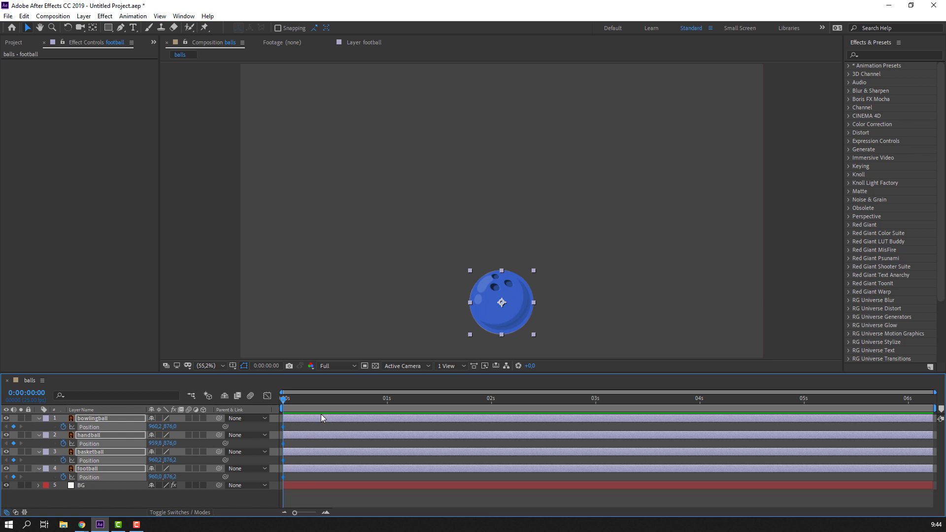
{"action": "key", "text": "shift+Page_Down"}
{"action": "left_click_drag", "start_coordinate": [171, 431], "coordinate": [70, 430]}
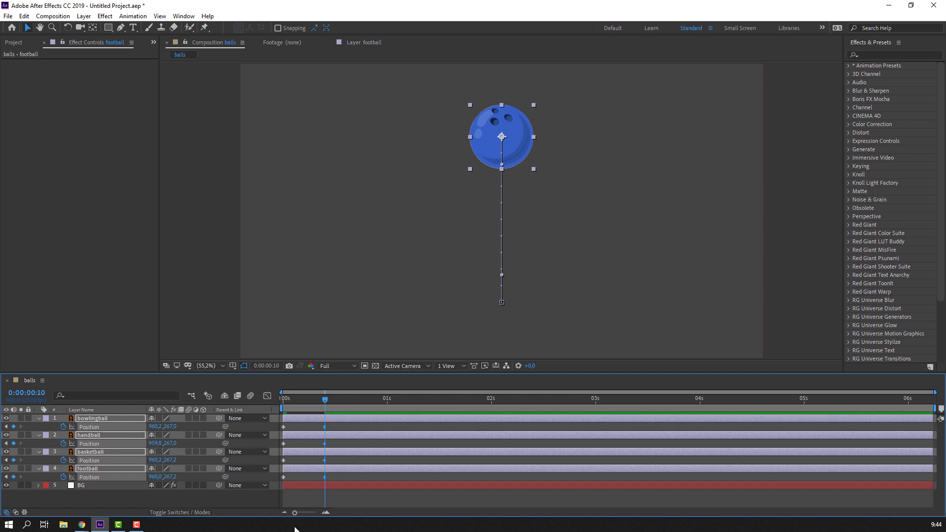
Step: Paste each ball's starting Position keyframe at 0:00:00:20 to return them to Y 876
{"action": "key", "text": "shift+Page_Down"}
{"action": "left_click", "coordinate": [283, 427]}
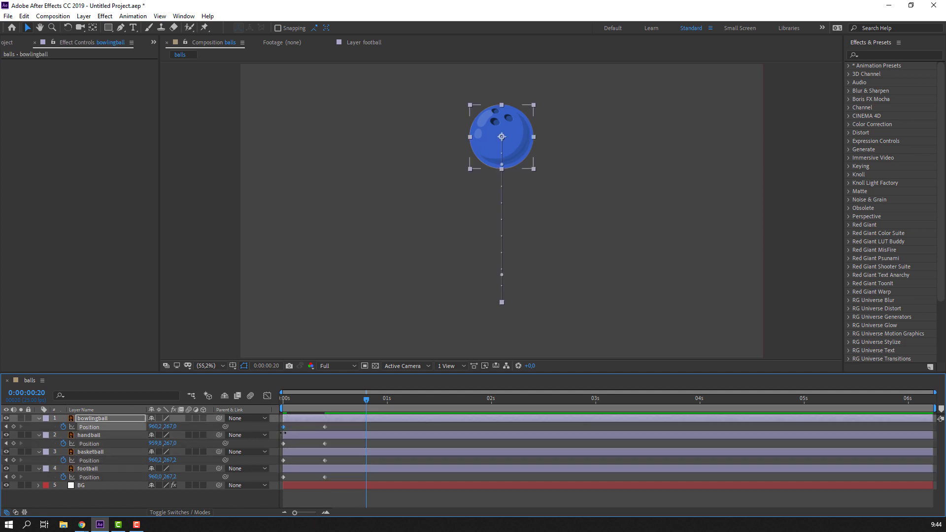
{"action": "key", "text": "ctrl+v"}
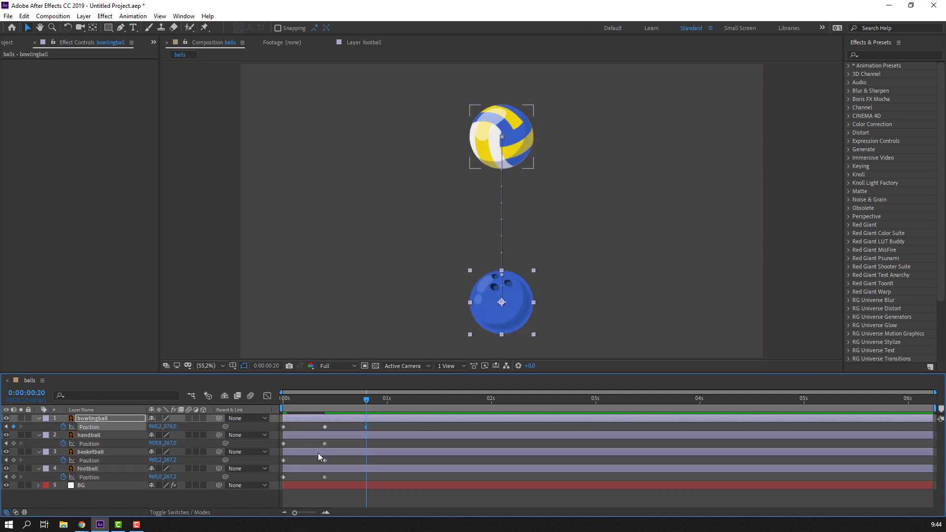
{"action": "left_click", "coordinate": [291, 444]}
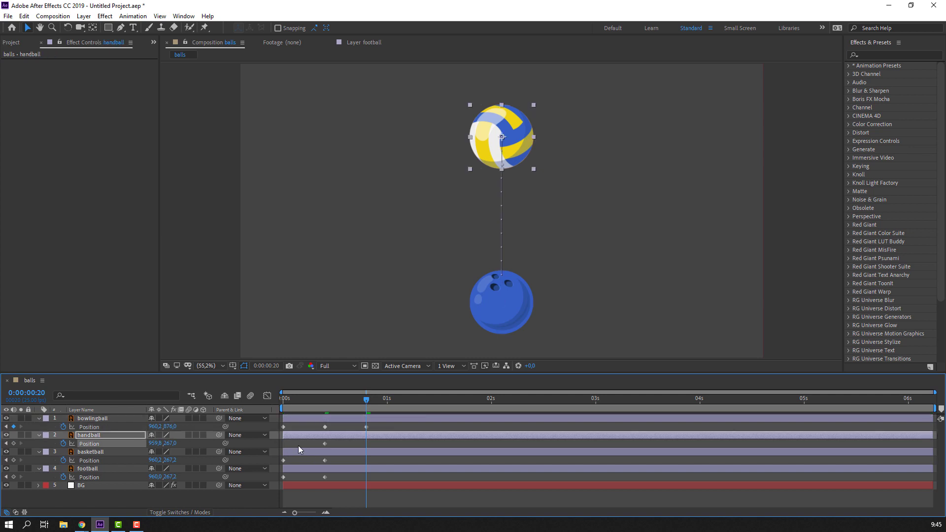
{"action": "left_click_drag", "start_coordinate": [291, 444], "coordinate": [275, 493]}
{"action": "key", "text": "ctrl+v"}
{"action": "key", "text": "ctrl+v"}
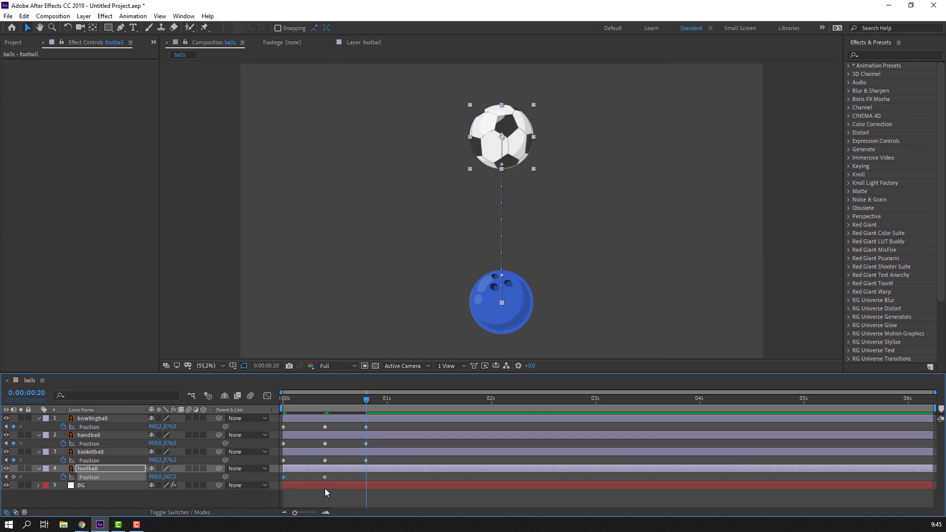
{"action": "key", "text": "ctrl+v"}
Step: Preview the bounce and select every ball's Position keyframes
{"action": "left_click", "coordinate": [385, 502]}
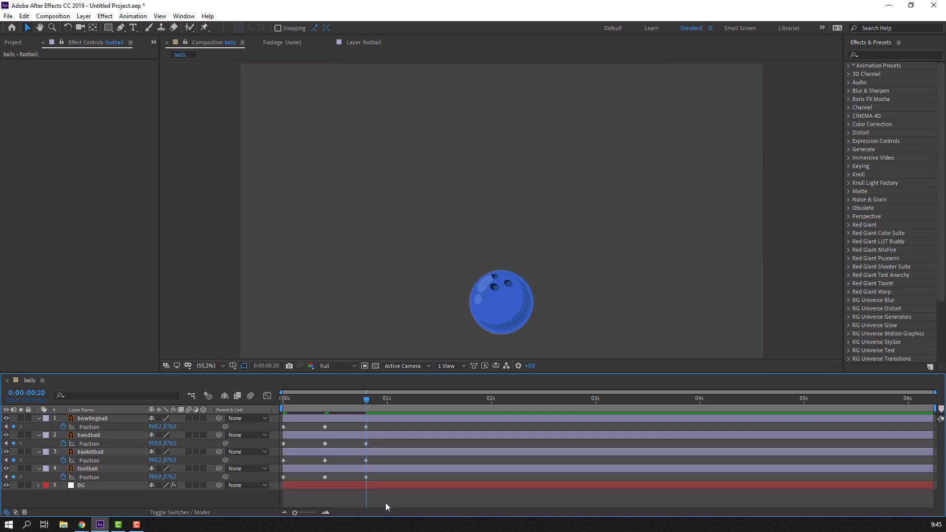
{"action": "key", "text": "space"}
{"action": "key", "text": "space"}
{"action": "left_click_drag", "start_coordinate": [376, 422], "coordinate": [281, 480]}
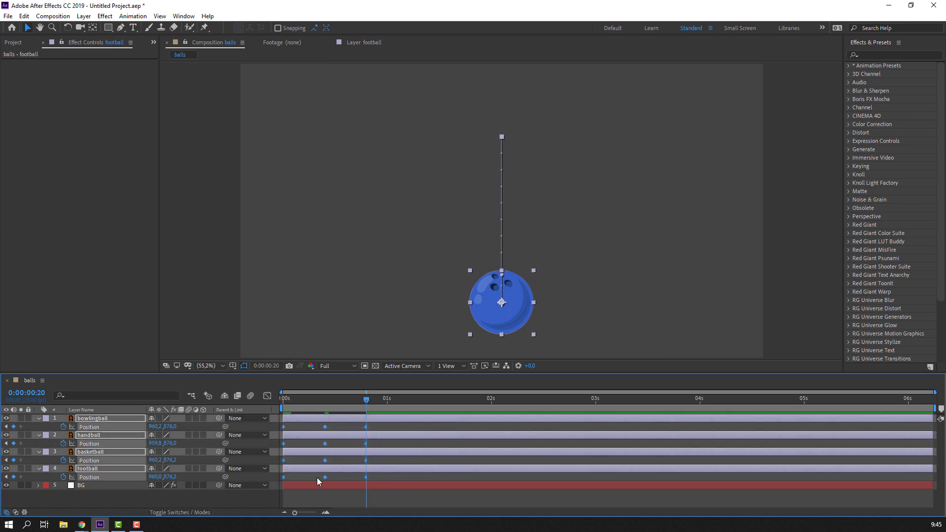
Step: Apply Easy Ease to all the selected Position keyframes and preview the eased bounce
{"action": "right_click", "coordinate": [324, 478]}
{"action": "mouse_move", "coordinate": [364, 471]}
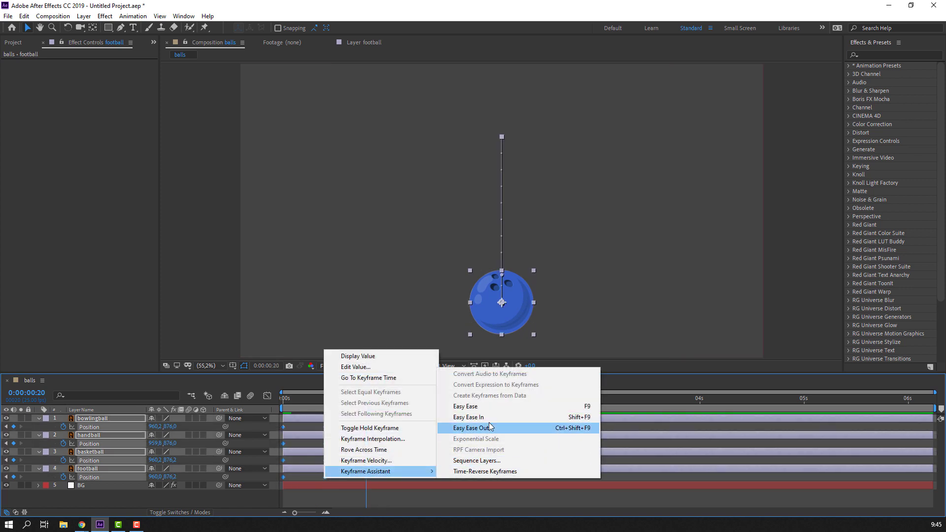
{"action": "left_click", "coordinate": [587, 411]}
{"action": "left_click", "coordinate": [452, 443]}
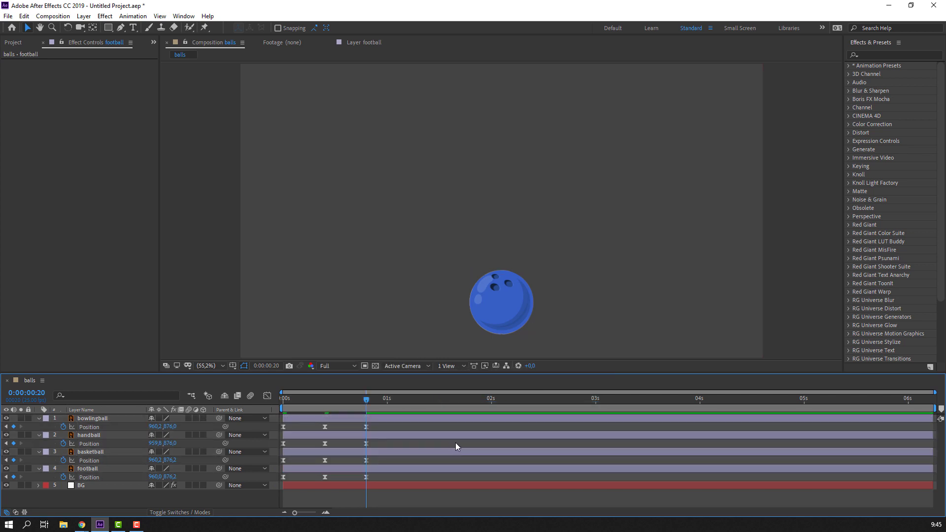
{"action": "key", "text": "space"}
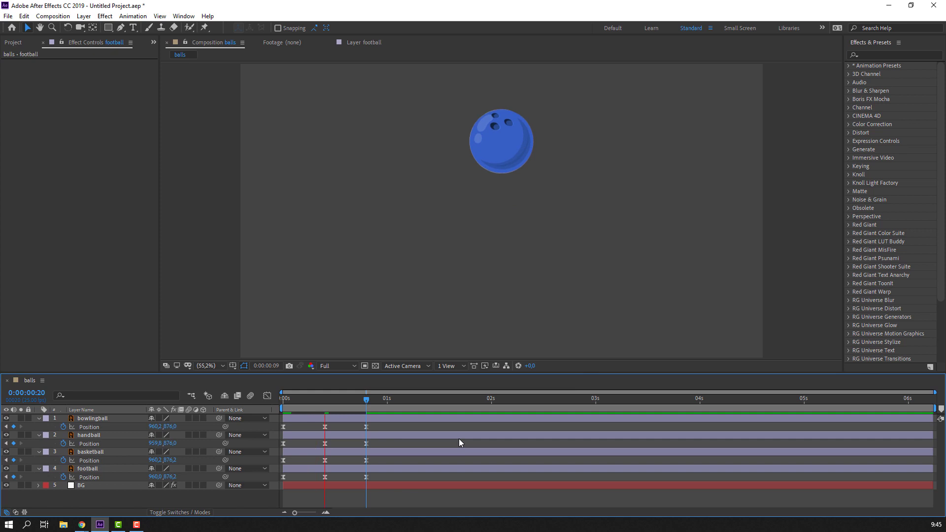
{"action": "key", "text": "space"}
Step: Stretch all twelve Position keyframes so the bounce ends around one second, then preview
{"action": "left_click_drag", "start_coordinate": [380, 425], "coordinate": [277, 478]}
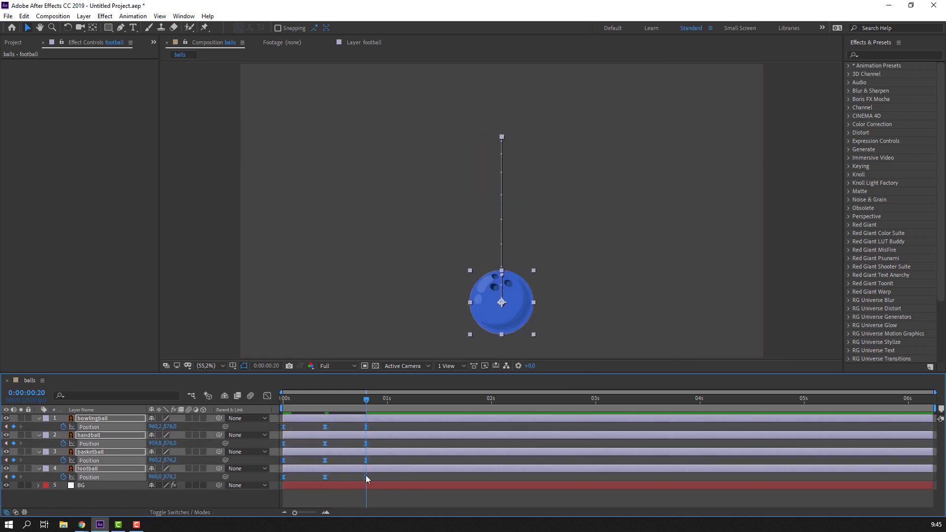
{"action": "left_click_drag", "start_coordinate": [366, 477], "coordinate": [387, 477]}
{"action": "key", "text": "space"}
{"action": "key", "text": "space"}
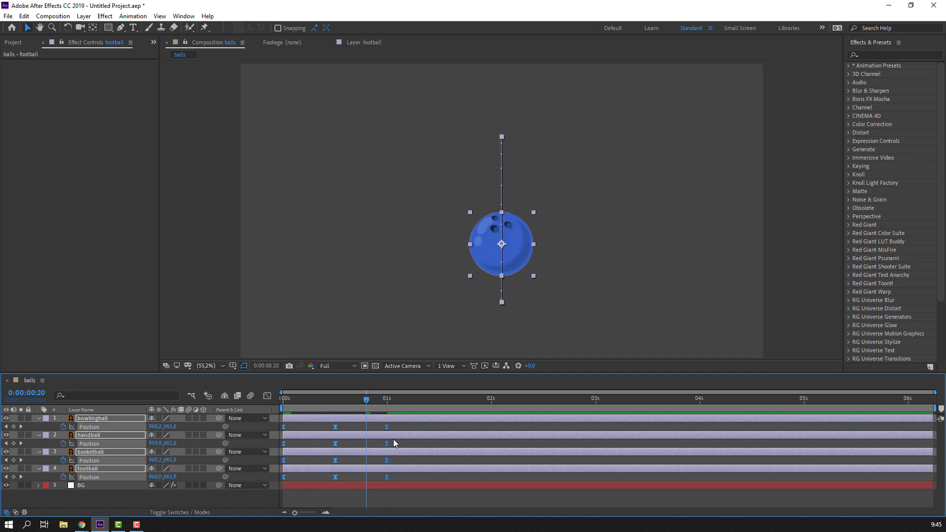
Step: In the Graph Editor, sharpen the top keyframe's speed curve so balls peak near 5000 px/sec at the bottom
{"action": "left_click", "coordinate": [266, 395]}
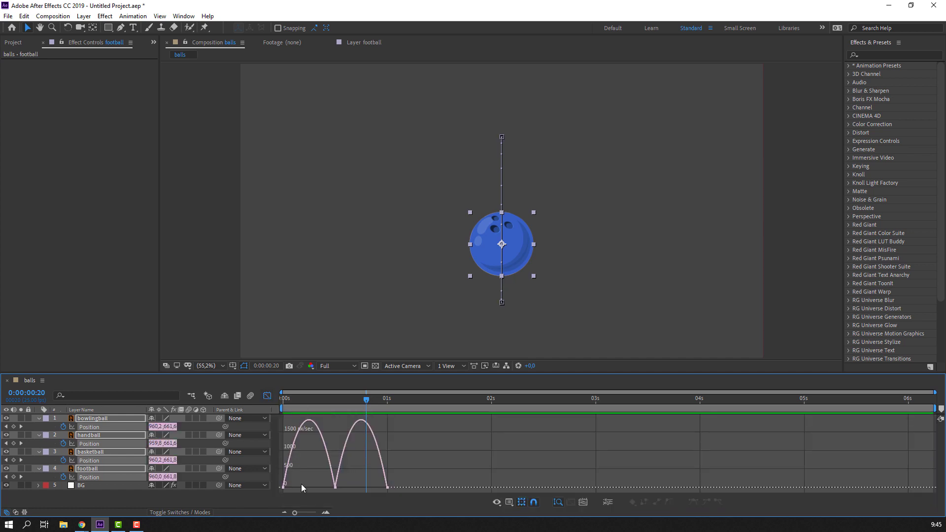
{"action": "mouse_move", "coordinate": [347, 494]}
{"action": "left_mouse_down"}
{"action": "mouse_move", "coordinate": [303, 489]}
{"action": "mouse_move", "coordinate": [362, 486]}
{"action": "left_mouse_up"}
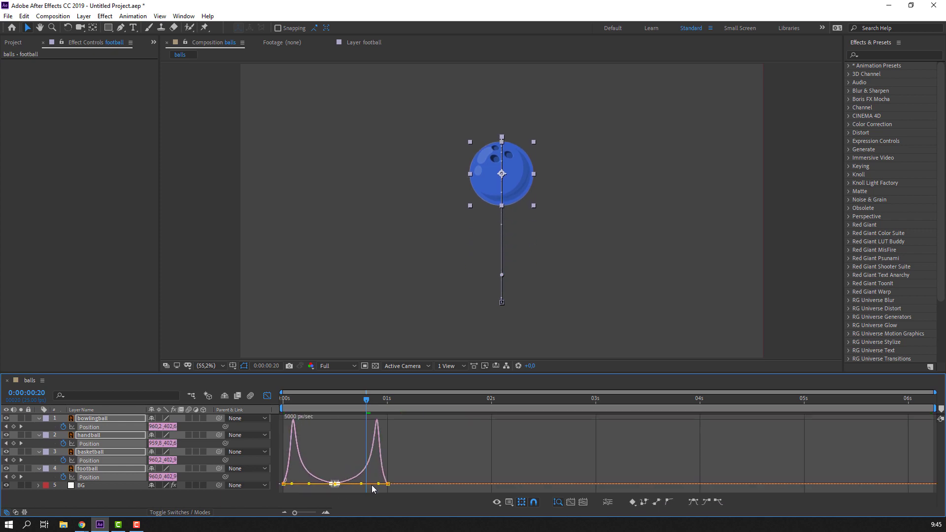
{"action": "left_click", "coordinate": [444, 467]}
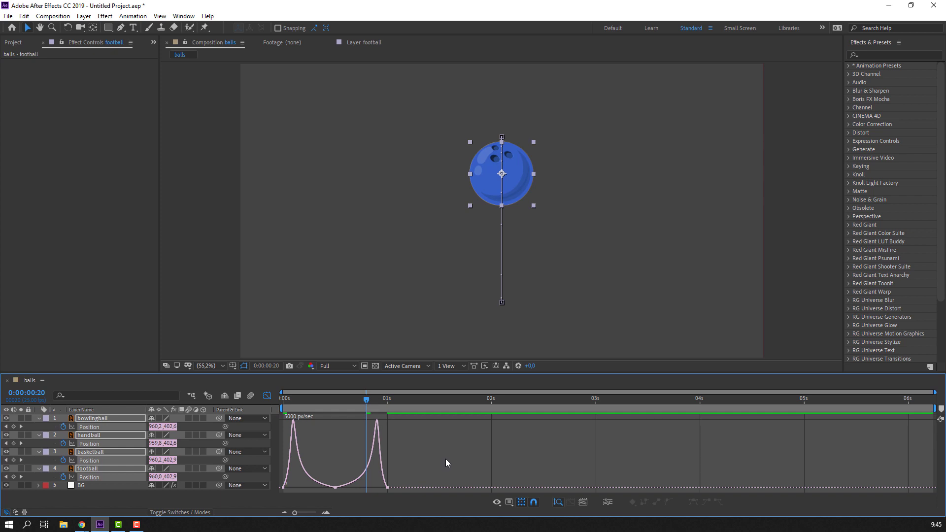
{"action": "key", "text": "space"}
{"action": "key", "text": "space"}
{"action": "left_click", "coordinate": [267, 395]}
{"action": "left_click_drag", "start_coordinate": [370, 400], "coordinate": [387, 400]}
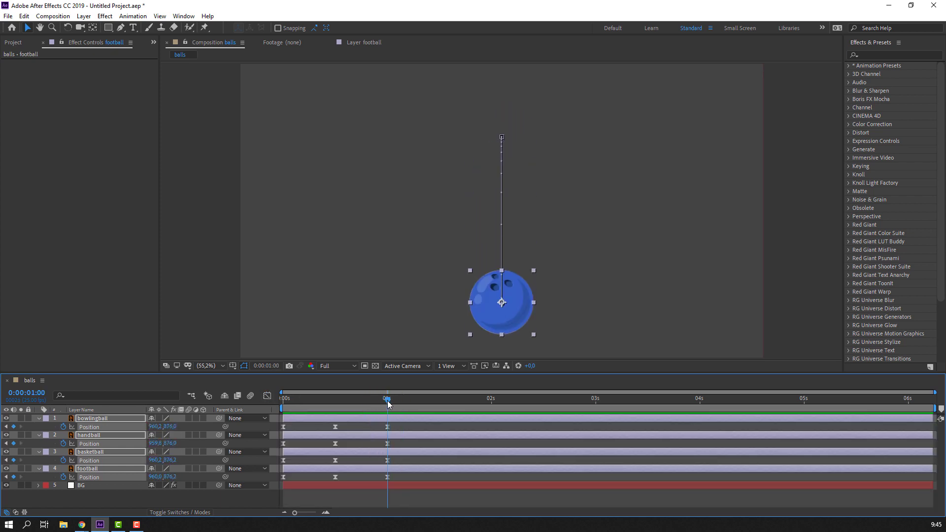
Step: End the work area at 1 second and preview the single looping bounce
{"action": "key", "text": "n"}
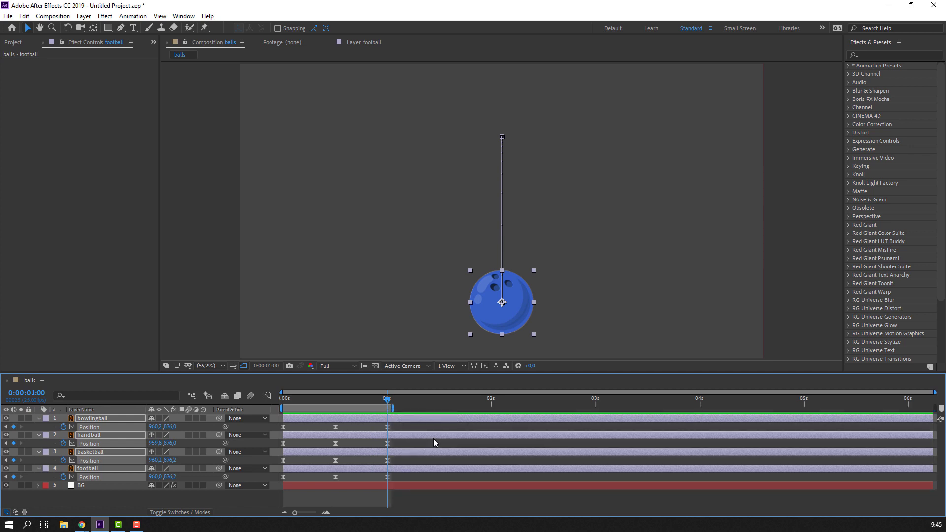
{"action": "key", "text": "space"}
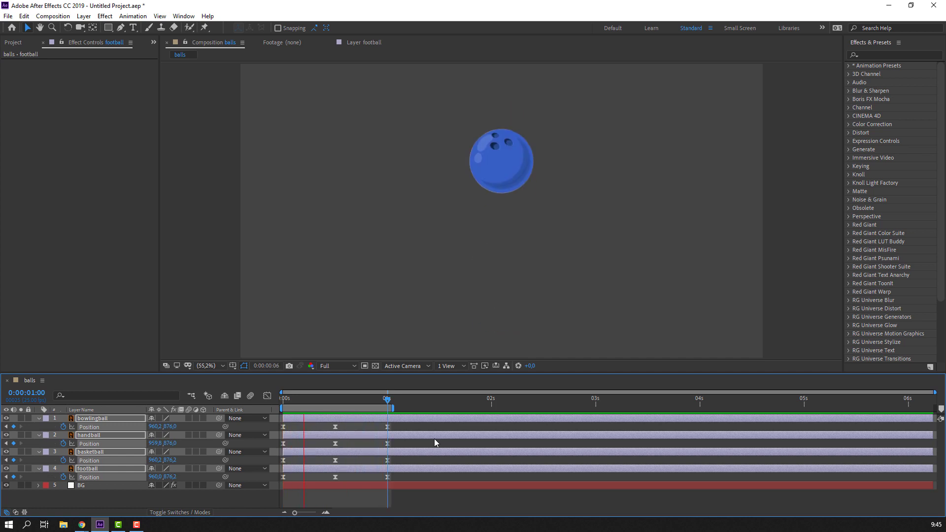
{"action": "left_click", "coordinate": [87, 498]}
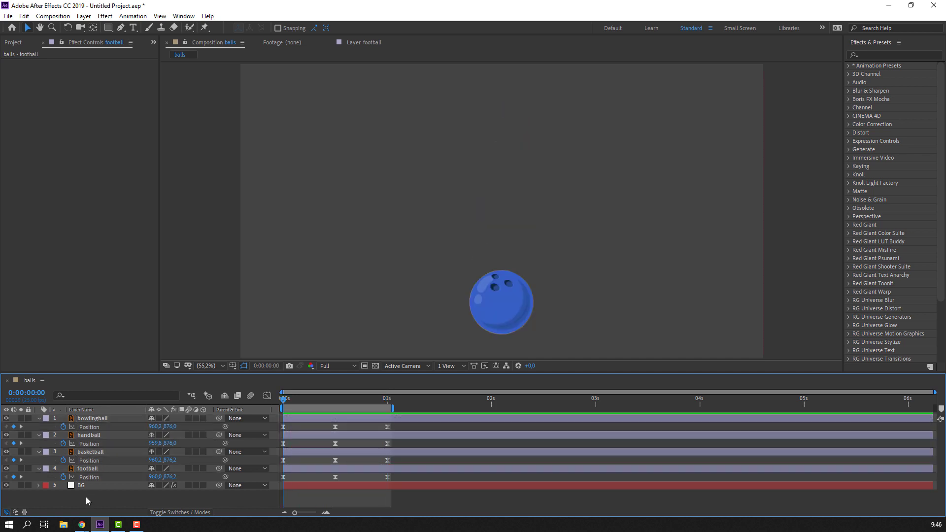
{"action": "left_click", "coordinate": [88, 469]}
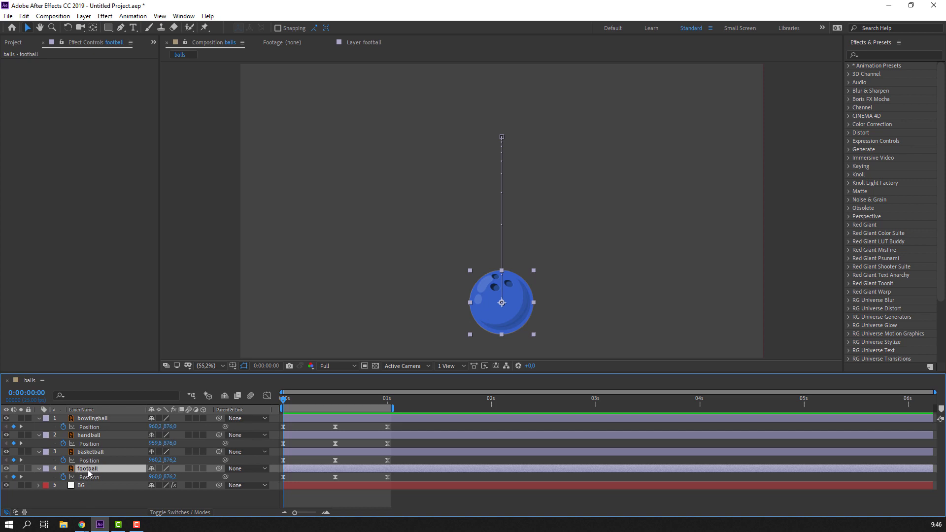
Step: Pre-compose the football layer into its own composition, trimming the default name
{"action": "right_click", "coordinate": [89, 471]}
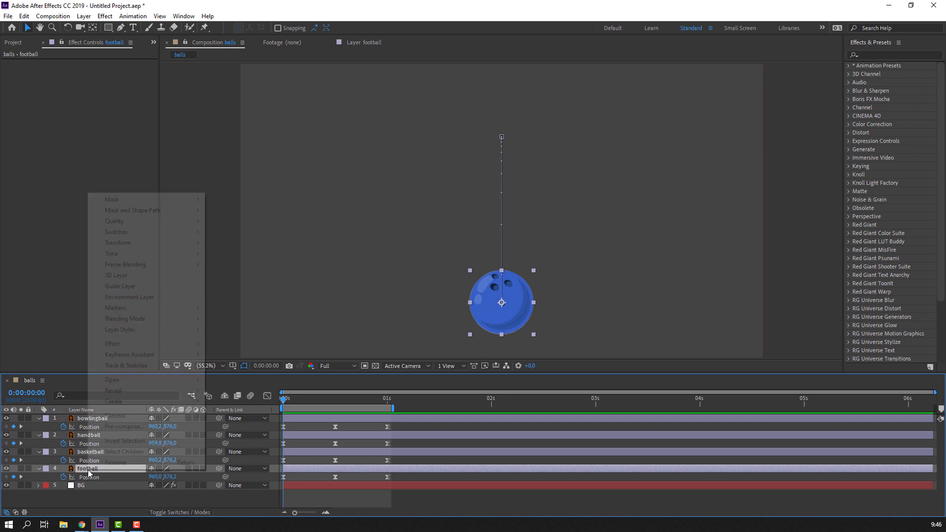
{"action": "left_click", "coordinate": [111, 430]}
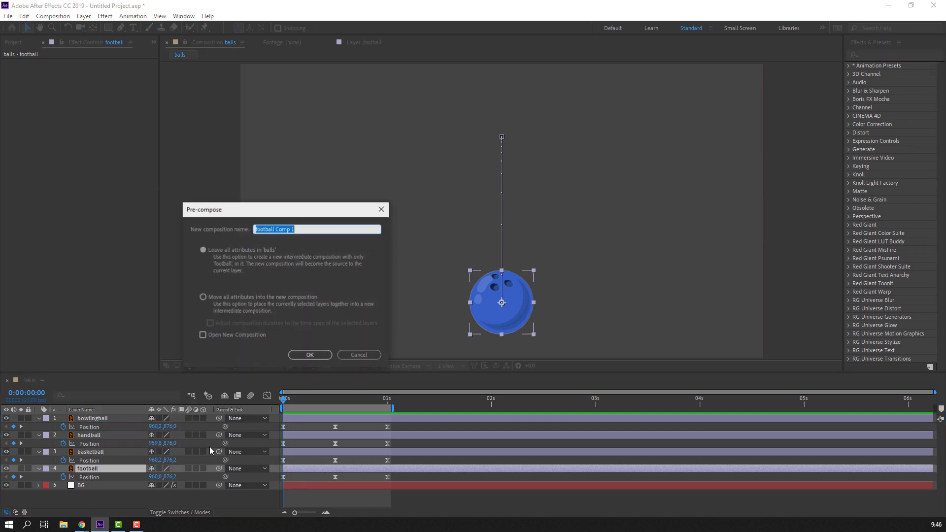
{"action": "left_click", "coordinate": [302, 230]}
{"action": "key", "text": "BackSpace"}
{"action": "key", "text": "BackSpace"}
{"action": "key", "text": "BackSpace"}
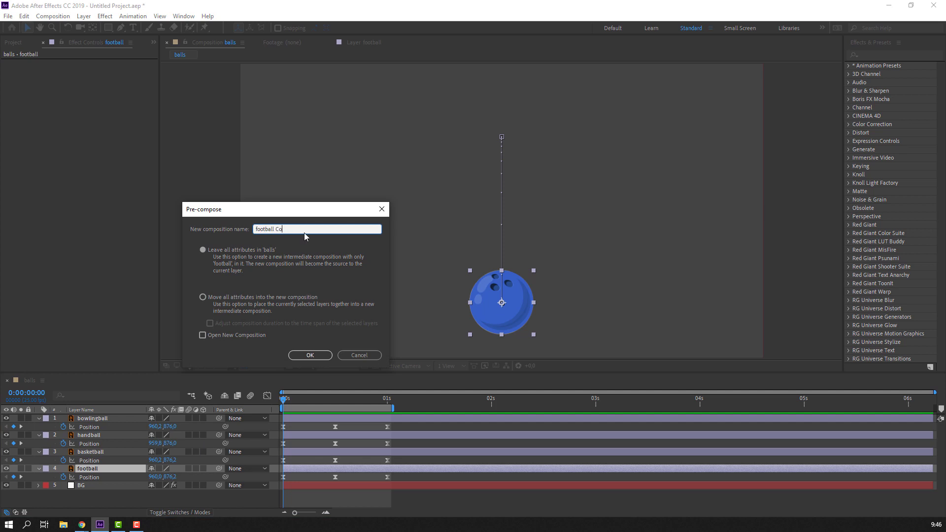
{"action": "left_click", "coordinate": [316, 357]}
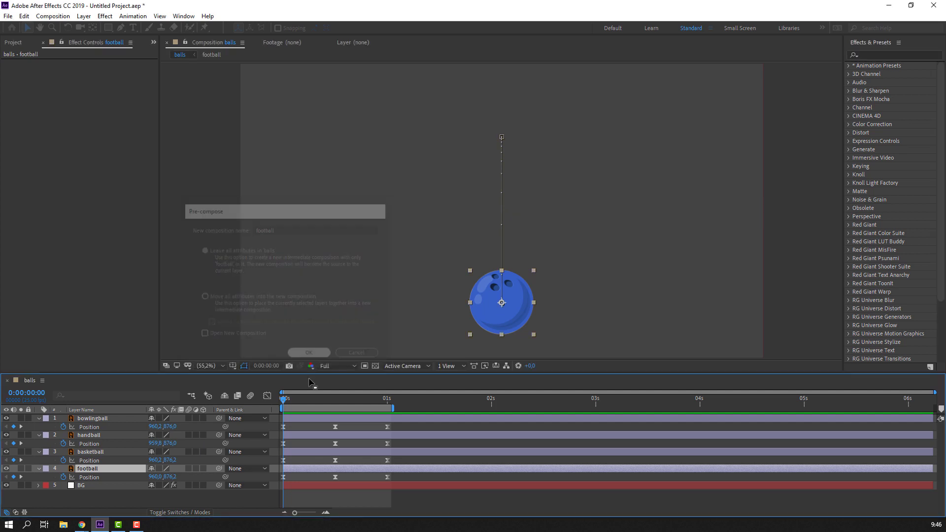
Step: Pre-compose the basketball layer into its own composition
{"action": "left_click", "coordinate": [92, 452]}
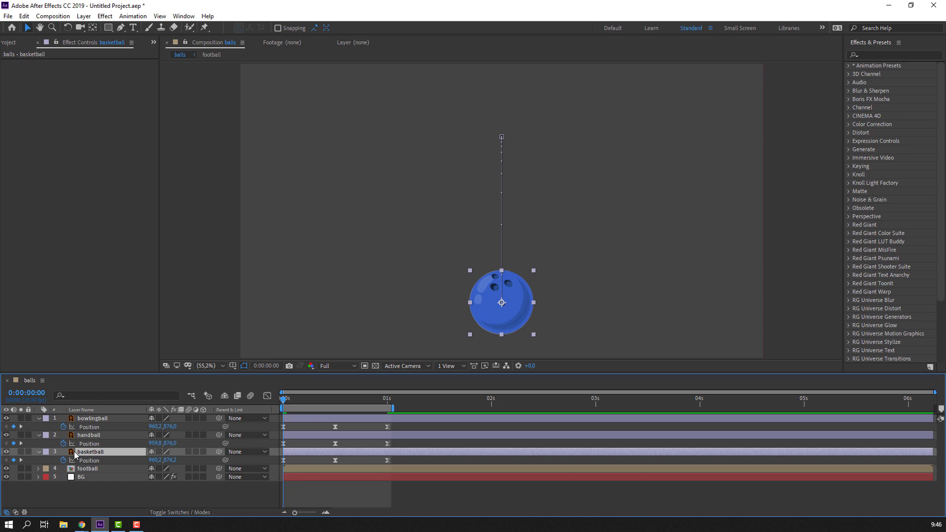
{"action": "right_click", "coordinate": [90, 454]}
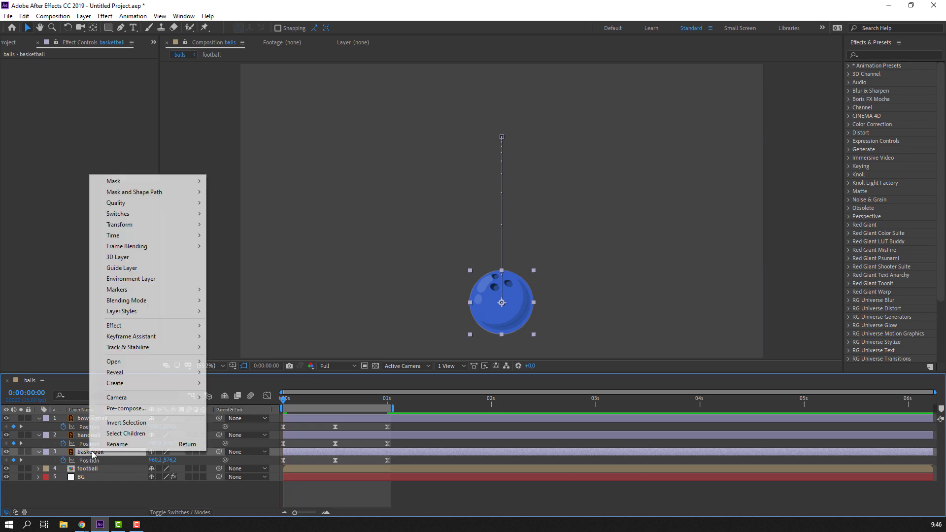
{"action": "left_click", "coordinate": [125, 408]}
{"action": "left_click", "coordinate": [316, 229]}
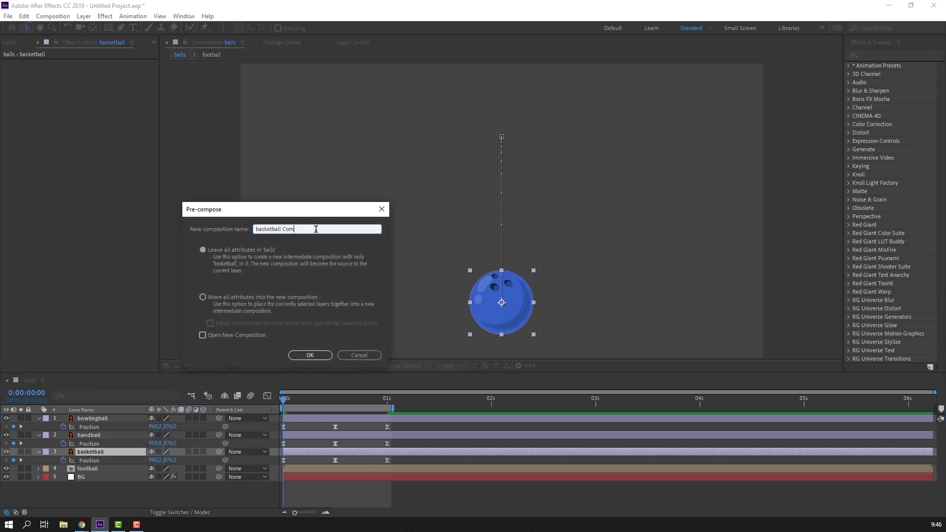
{"action": "left_click", "coordinate": [303, 355]}
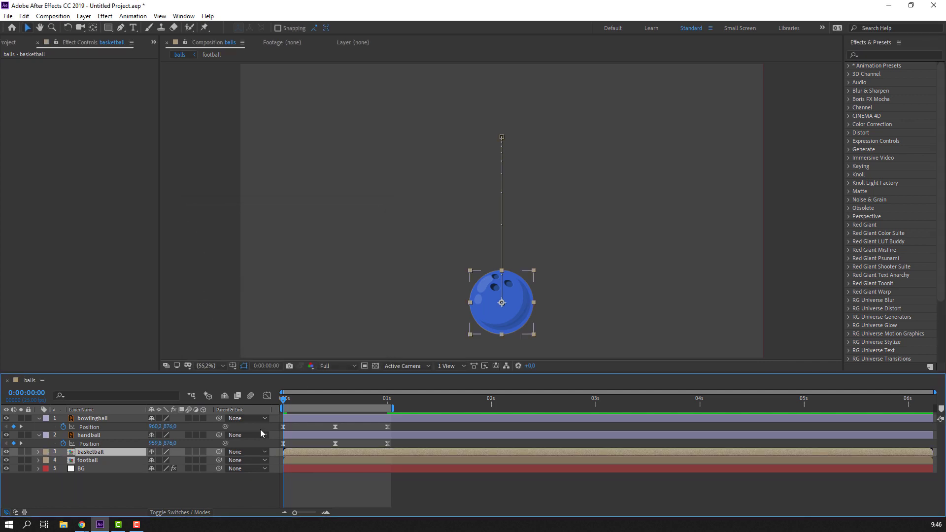
Step: Pre-compose the handball layer as 'handball', removing the Comp suffix from its name
{"action": "right_click", "coordinate": [82, 439]}
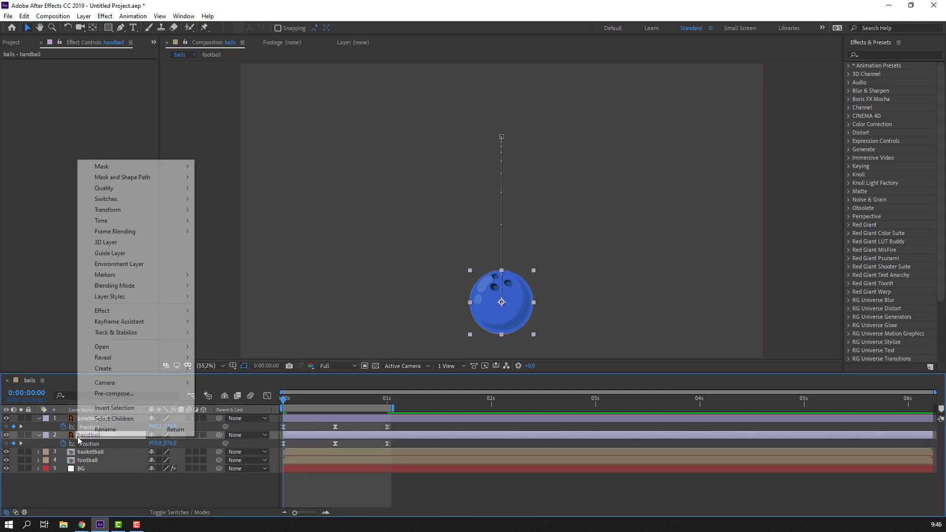
{"action": "left_click", "coordinate": [114, 394]}
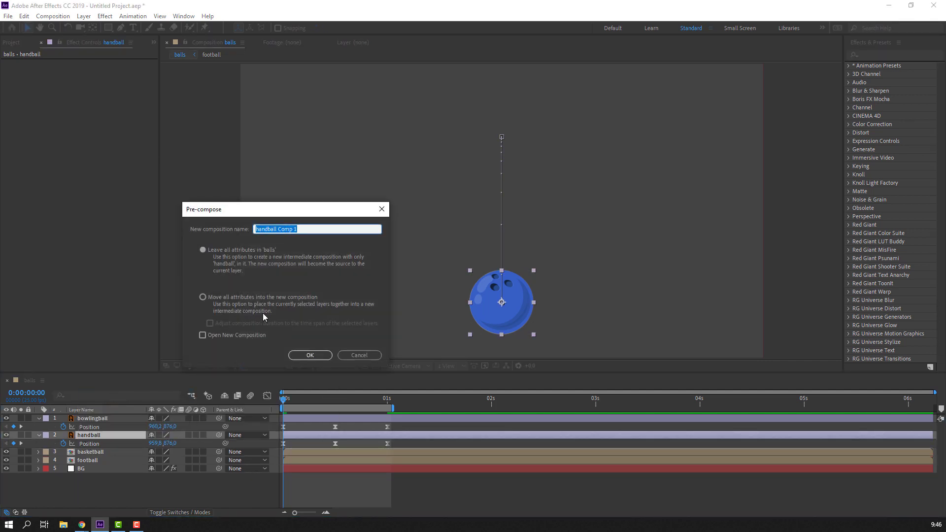
{"action": "left_click", "coordinate": [313, 228]}
{"action": "key", "text": "BackSpace"}
{"action": "key", "text": "BackSpace"}
{"action": "key", "text": "BackSpace"}
{"action": "left_click", "coordinate": [319, 358]}
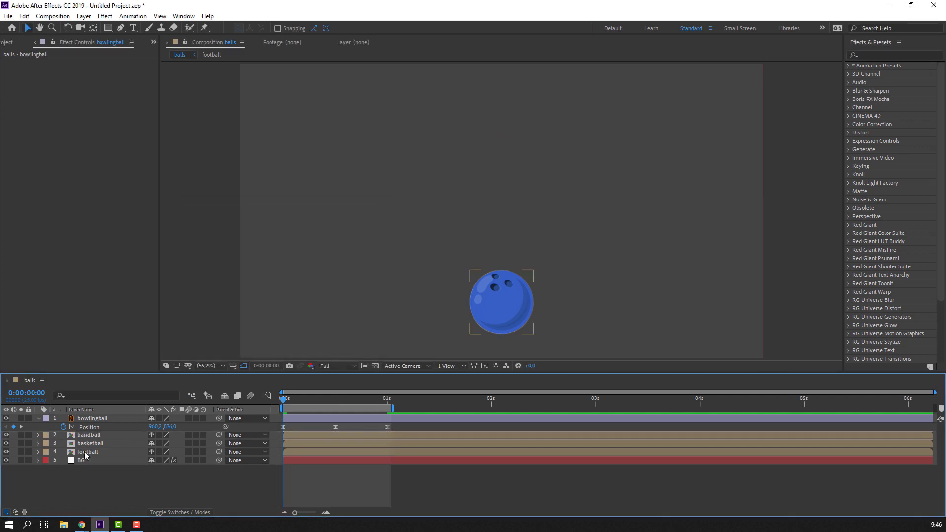
Step: Shift the basketball layer so its bounce starts at 1 second
{"action": "left_click", "coordinate": [85, 455]}
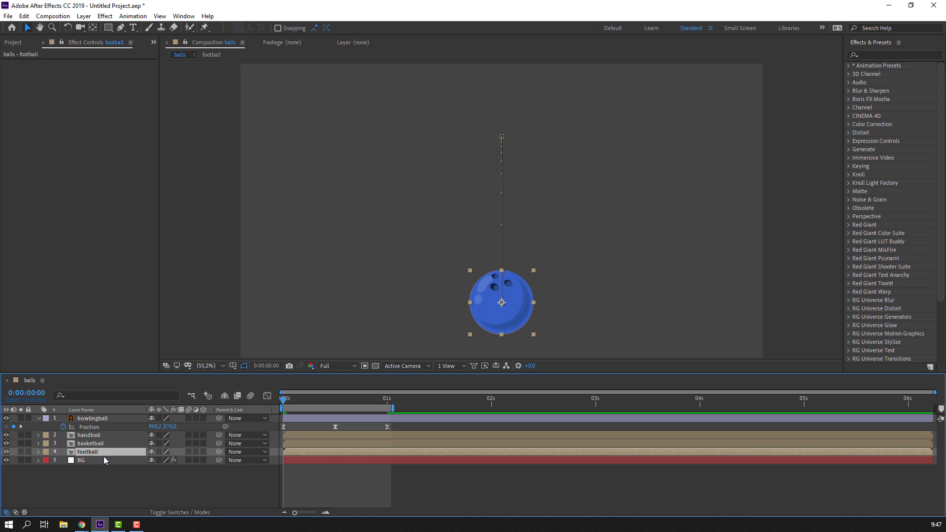
{"action": "key", "text": "p"}
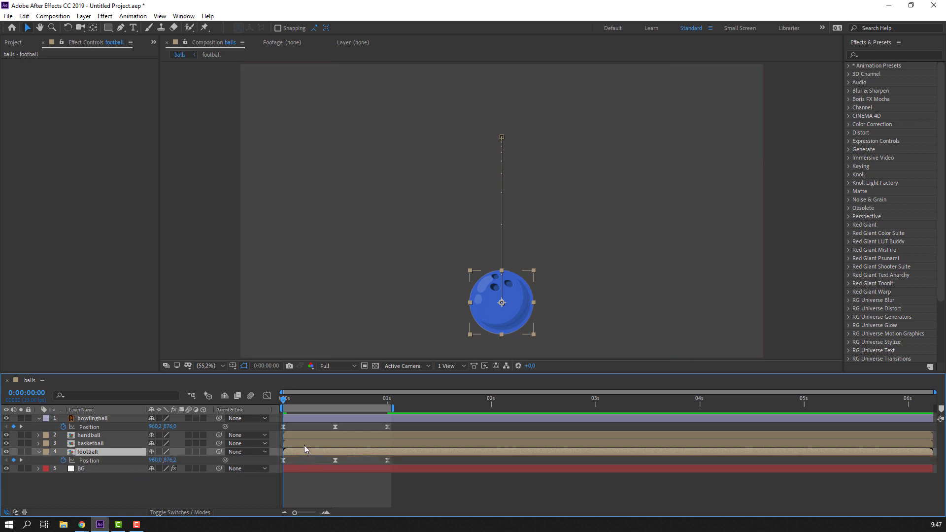
{"action": "left_click", "coordinate": [298, 443]}
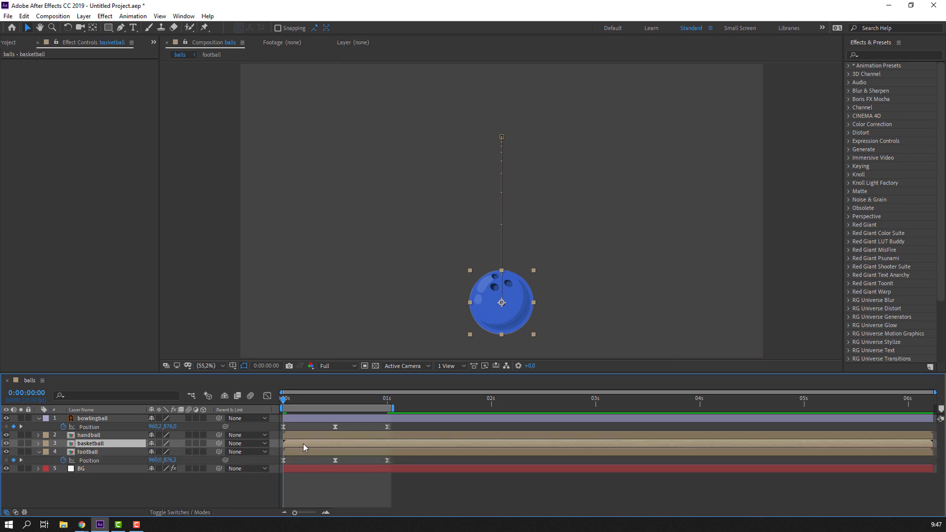
{"action": "left_click_drag", "start_coordinate": [303, 443], "coordinate": [392, 442]}
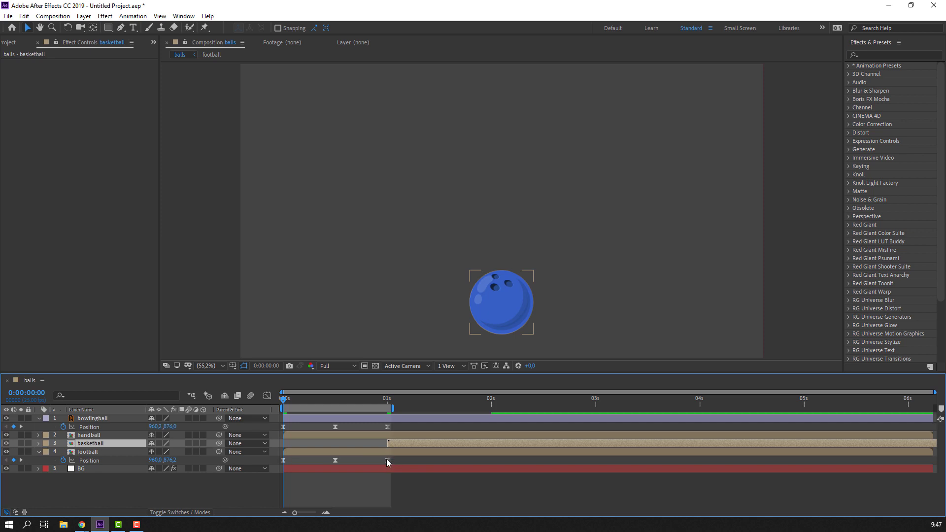
Step: Move the handball layer to start at 2 seconds and the bowlingball layer at 3 seconds
{"action": "key", "text": "p"}
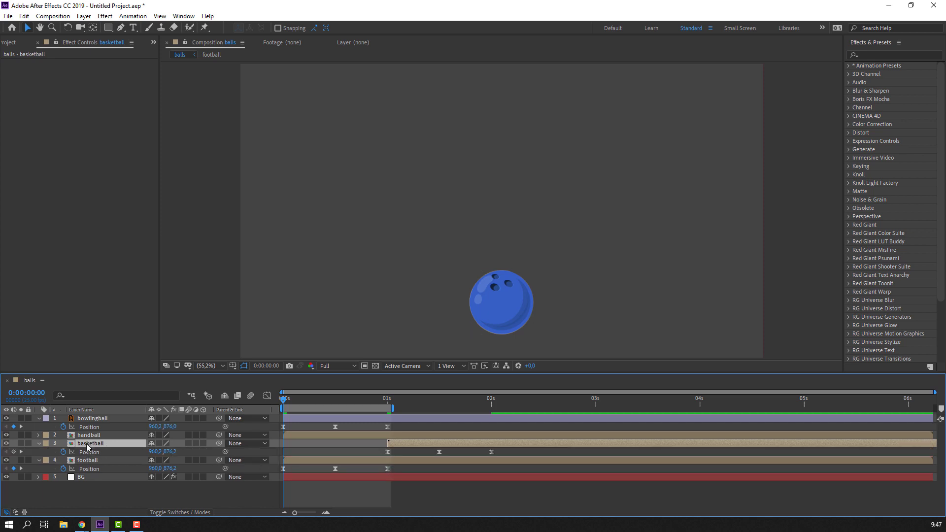
{"action": "left_click", "coordinate": [78, 437]}
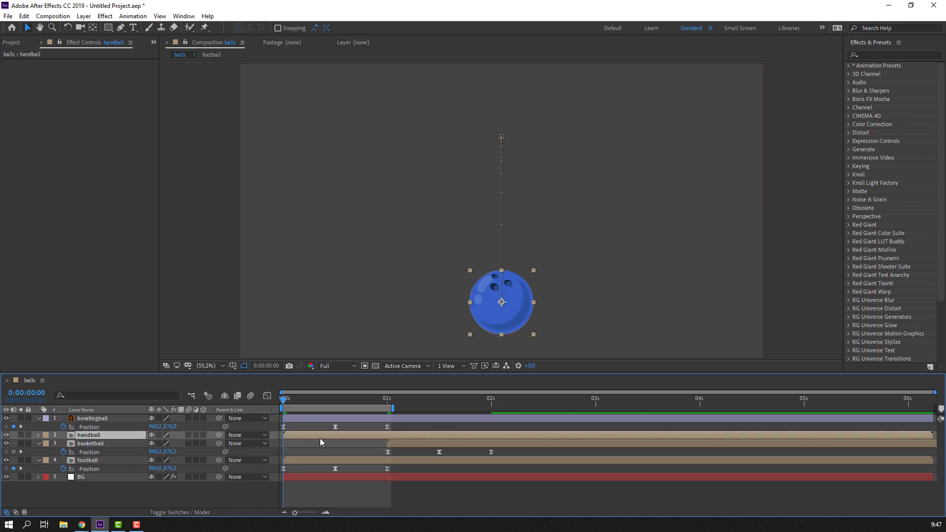
{"action": "key", "text": "p"}
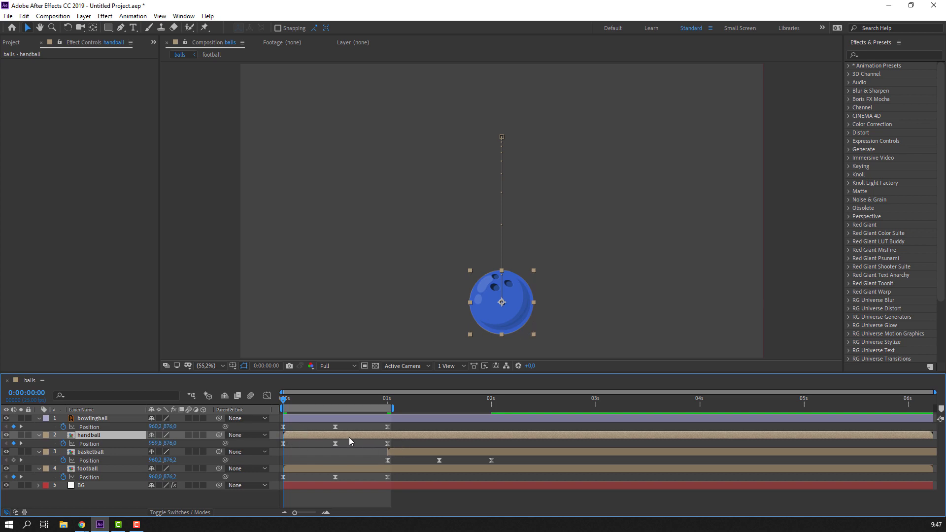
{"action": "left_click_drag", "start_coordinate": [294, 440], "coordinate": [502, 442]}
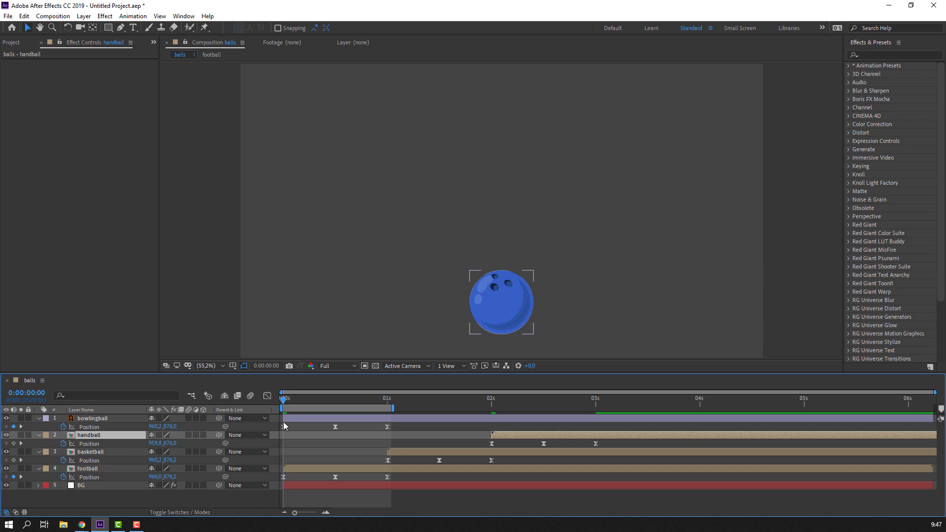
{"action": "left_click", "coordinate": [106, 420]}
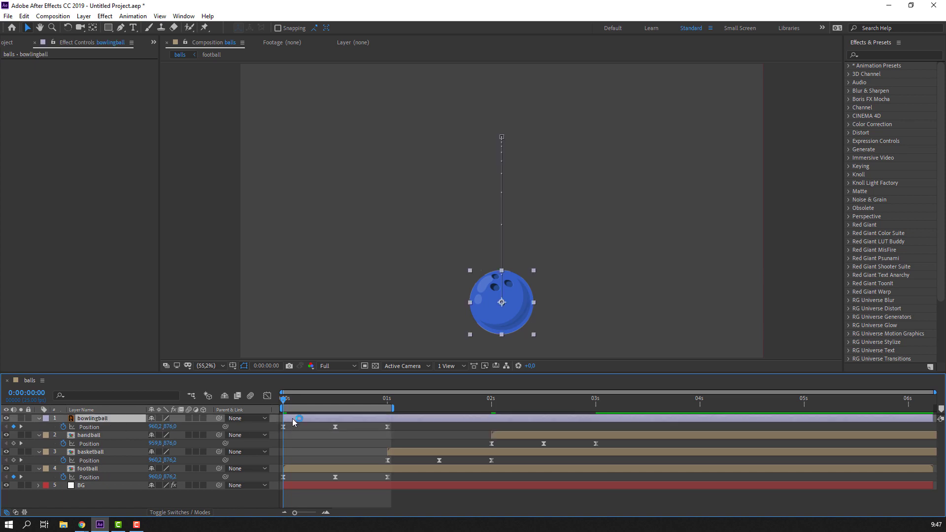
{"action": "left_click_drag", "start_coordinate": [330, 419], "coordinate": [602, 404]}
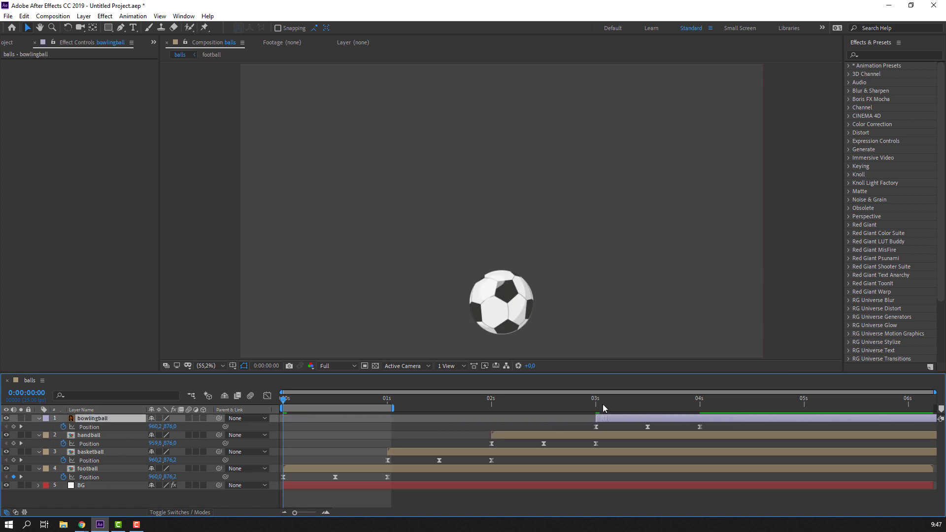
Step: Extend the work area to about 4 seconds and preview the staggered bounces
{"action": "left_click_drag", "start_coordinate": [459, 407], "coordinate": [707, 409]}
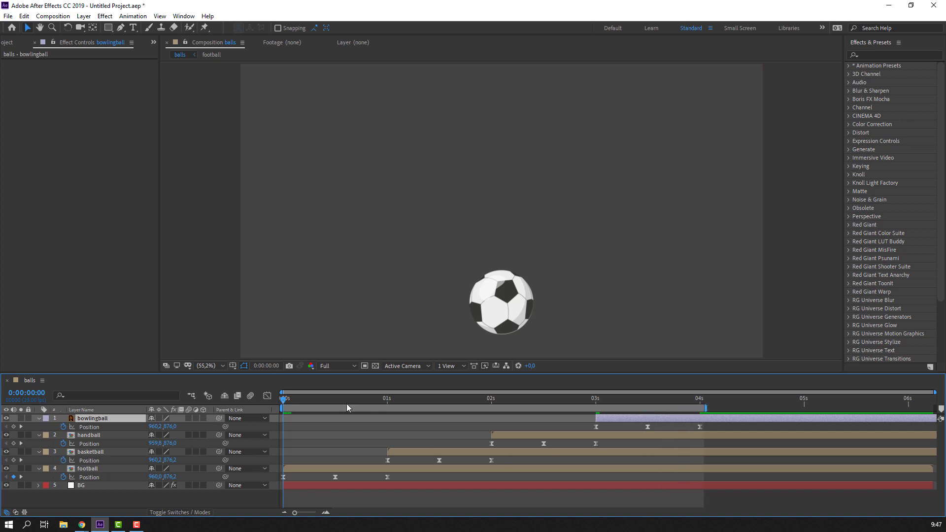
{"action": "key", "text": "space"}
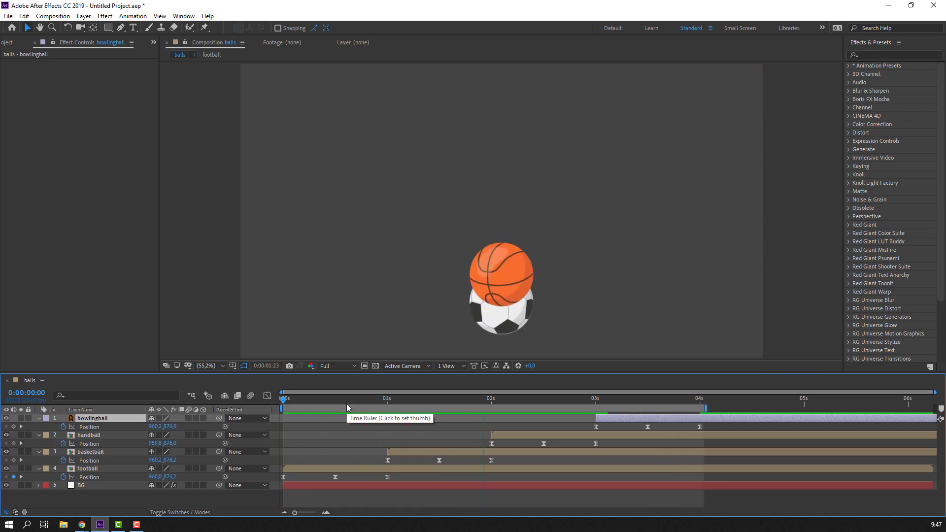
{"action": "left_click", "coordinate": [386, 401]}
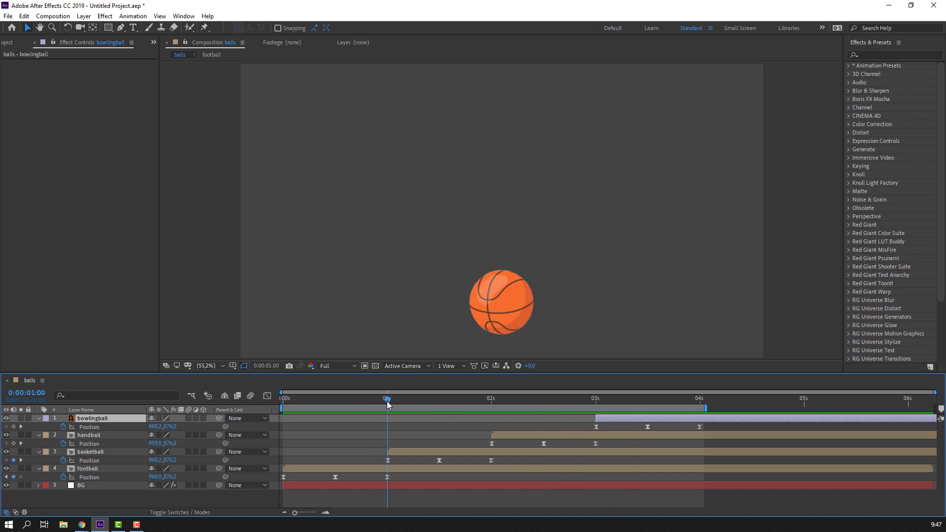
{"action": "left_click", "coordinate": [401, 469]}
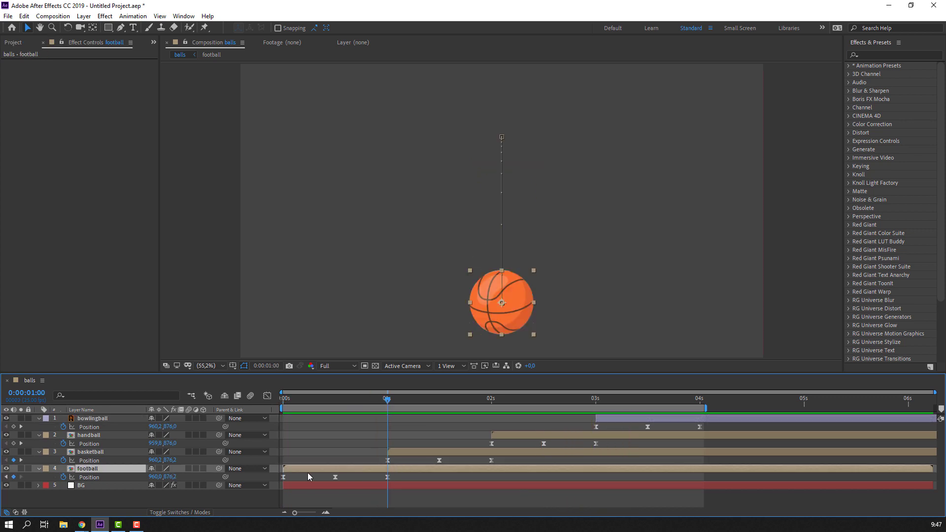
Step: Split the football layer at 1 second and delete the split-off football 2 part
{"action": "left_click", "coordinate": [23, 15]}
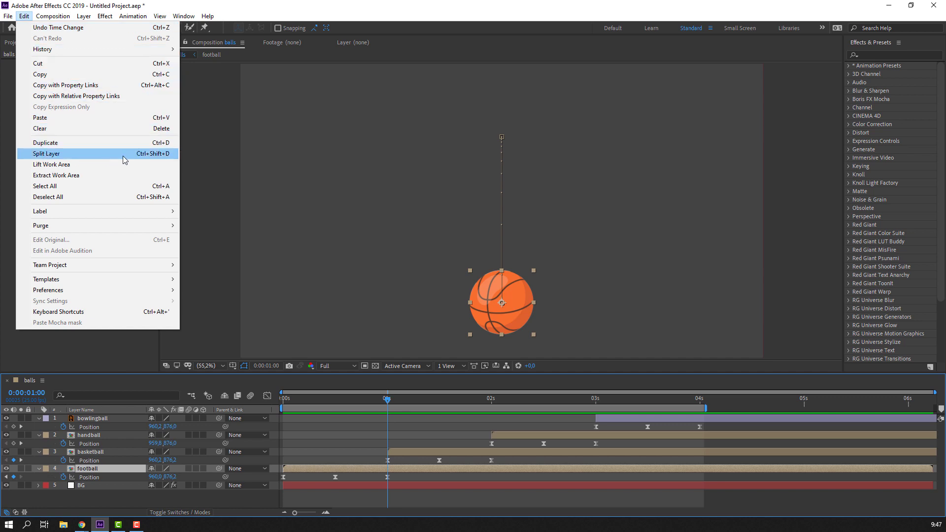
{"action": "left_click", "coordinate": [162, 156]}
{"action": "key", "text": "Delete"}
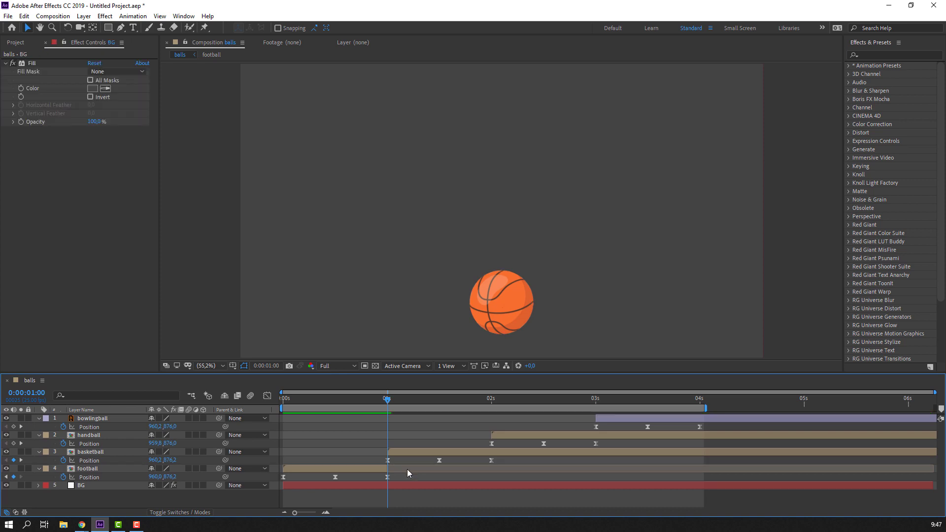
{"action": "left_click_drag", "start_coordinate": [370, 392], "coordinate": [495, 410]}
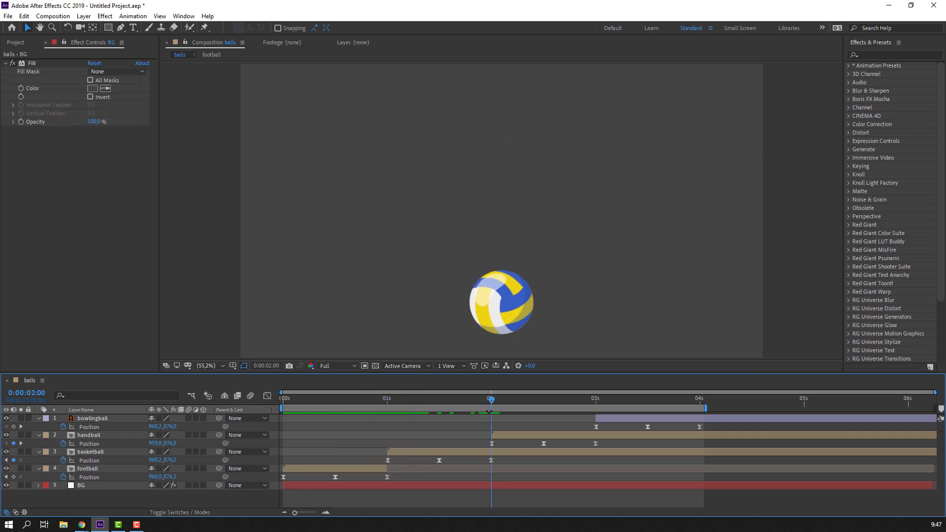
Step: Split the basketball layer at 2 seconds with Edit > Split Layer
{"action": "left_click", "coordinate": [83, 452]}
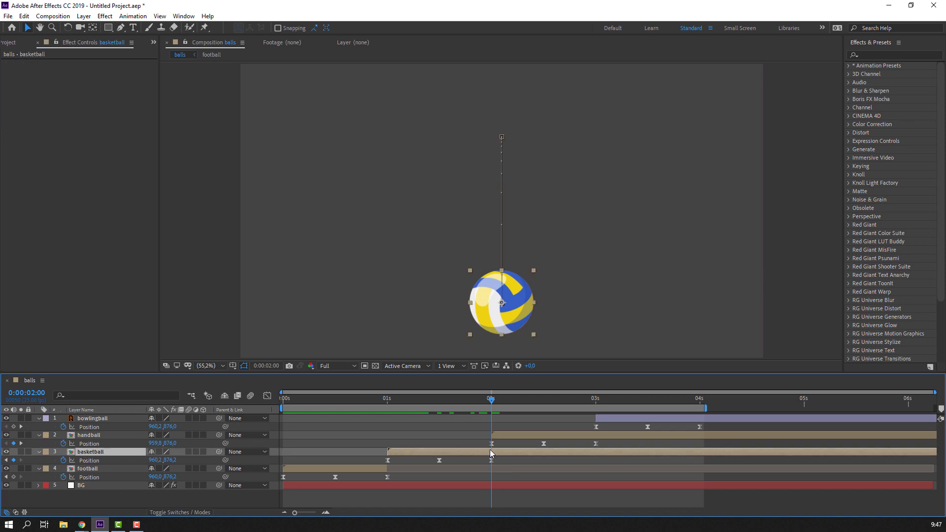
{"action": "left_click", "coordinate": [23, 15]}
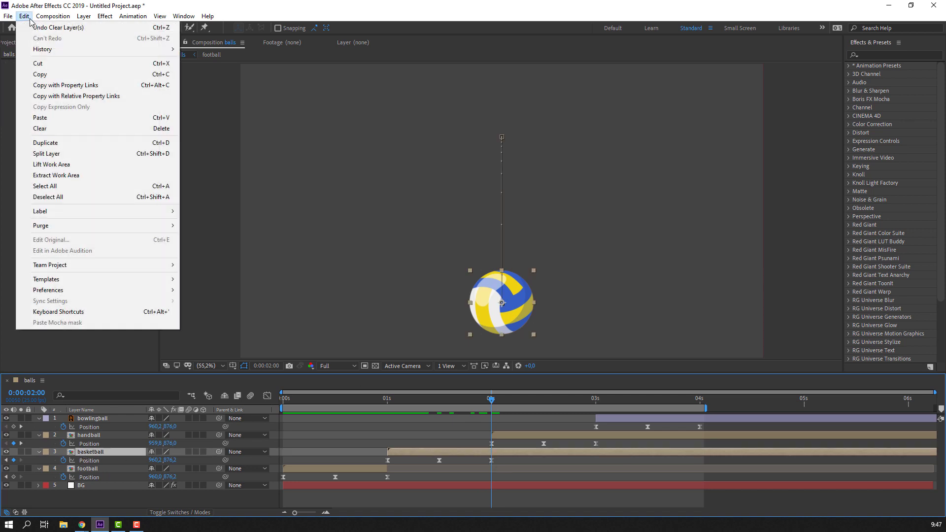
{"action": "left_click", "coordinate": [54, 155]}
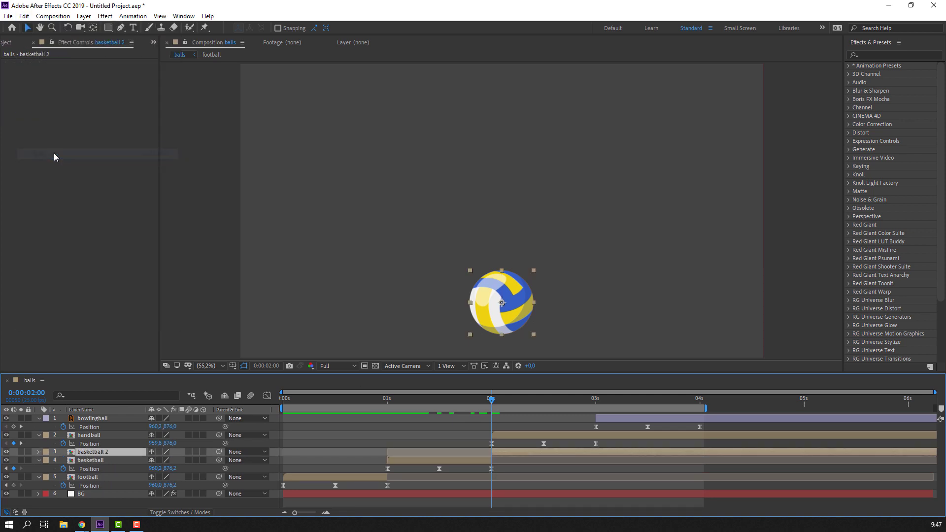
{"action": "left_click", "coordinate": [511, 457]}
Step: Split the handball layer at 3 seconds, delete the remainder, and preview the animation
{"action": "left_click", "coordinate": [517, 436]}
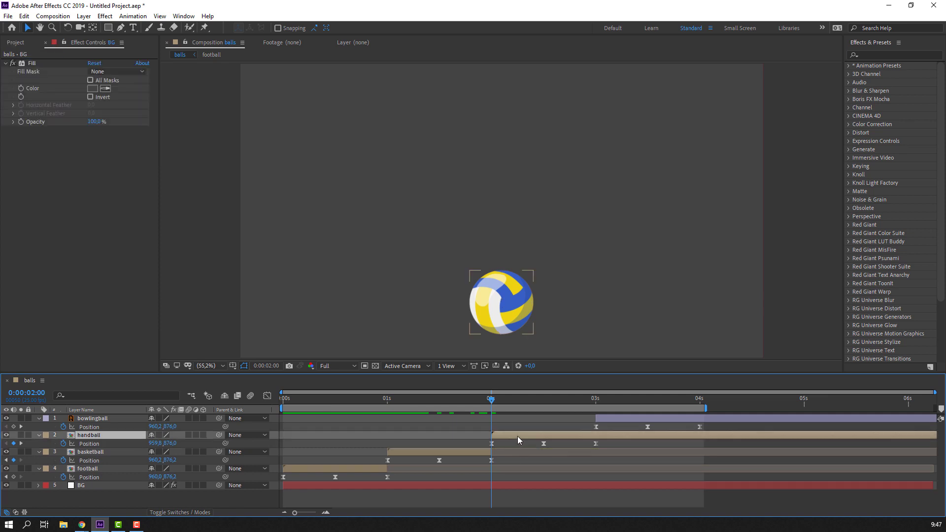
{"action": "left_click", "coordinate": [533, 399]}
{"action": "left_click_drag", "start_coordinate": [559, 405], "coordinate": [594, 409]}
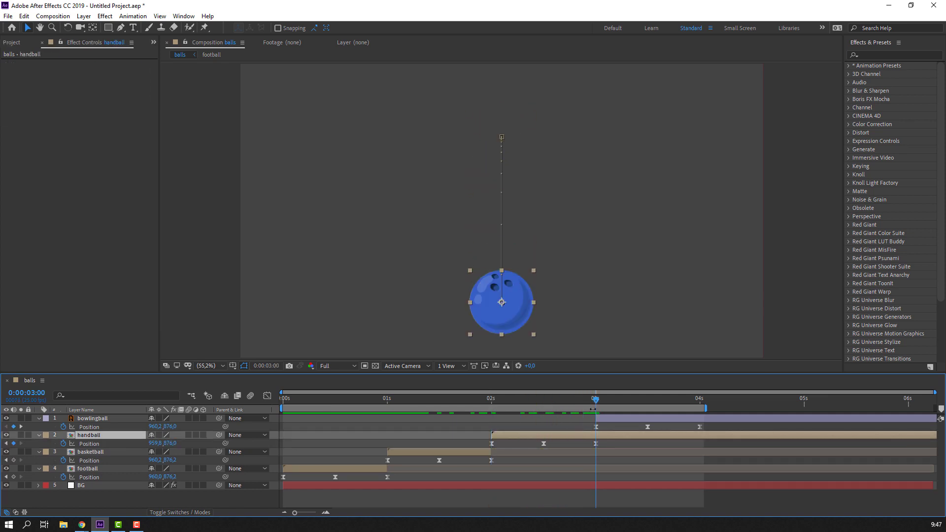
{"action": "left_click", "coordinate": [23, 16]}
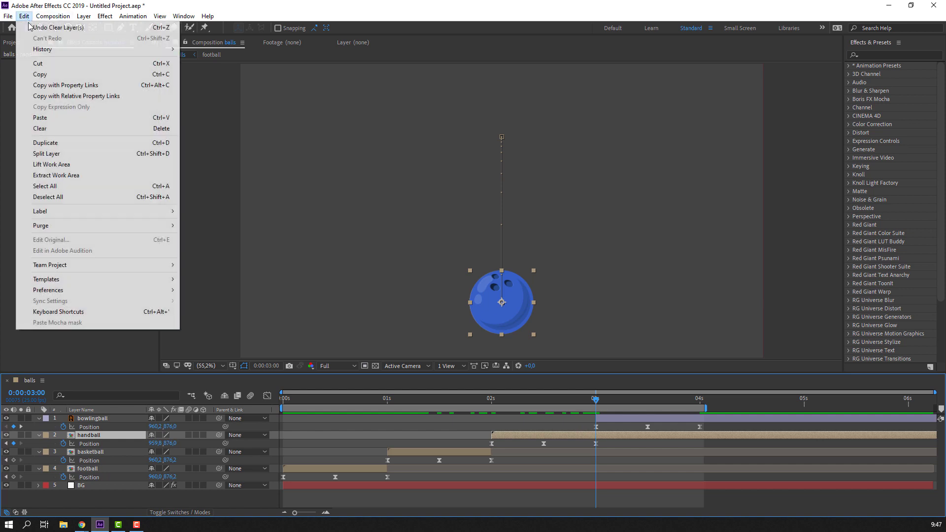
{"action": "left_click", "coordinate": [54, 154]}
{"action": "key", "text": "Delete"}
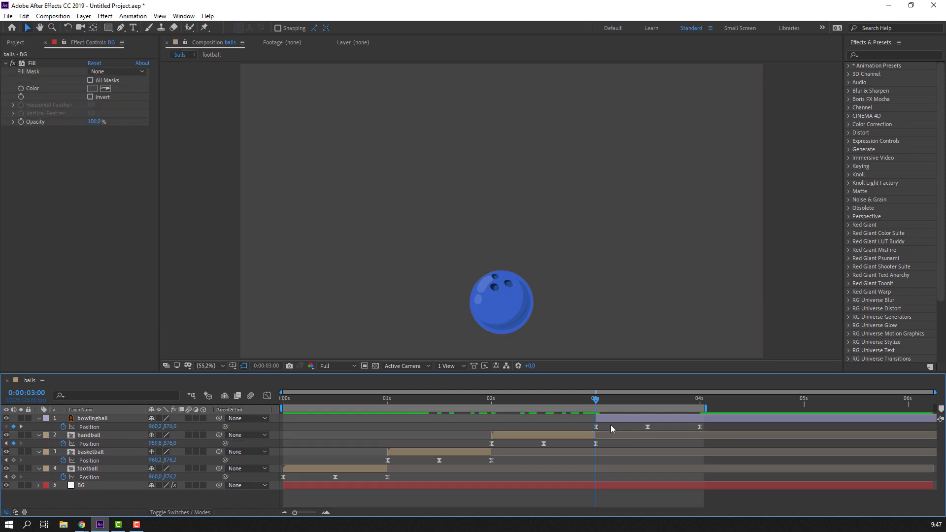
{"action": "key", "text": "space"}
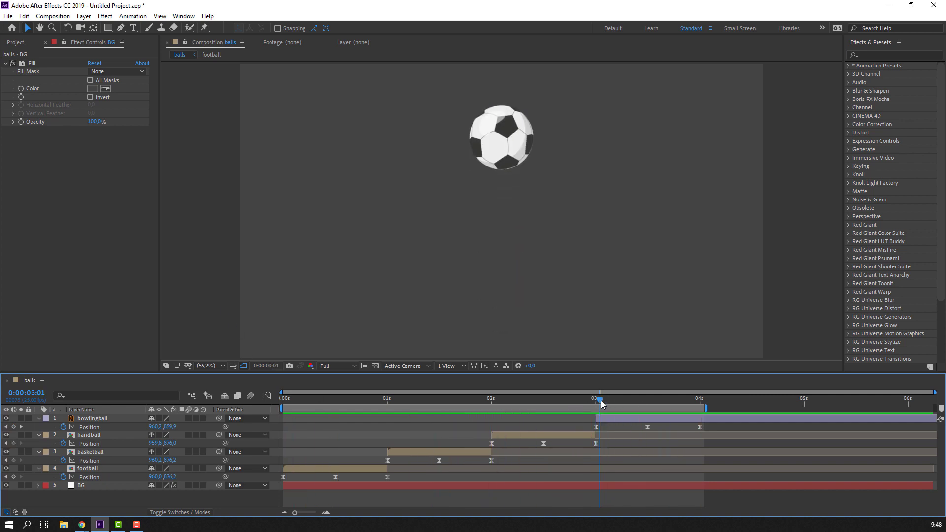
Step: Extend the work area past 4 seconds and raise the bowling ball to Y 853 at 4:03
{"action": "key", "text": "space"}
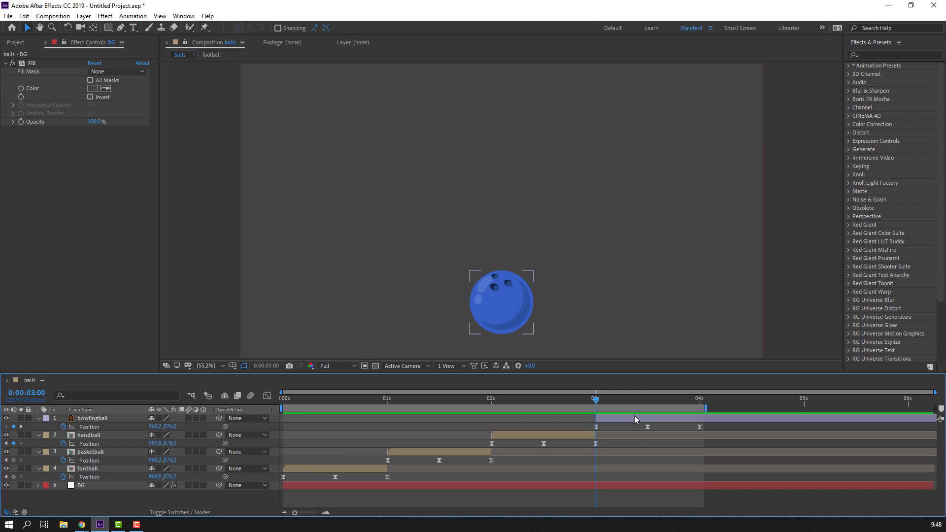
{"action": "left_click_drag", "start_coordinate": [620, 398], "coordinate": [642, 400]}
{"action": "left_click", "coordinate": [698, 402]}
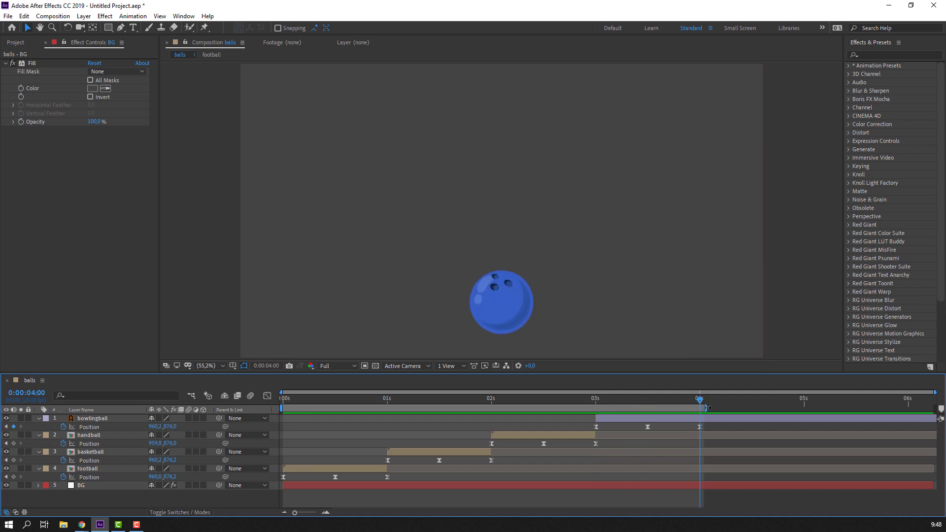
{"action": "left_click_drag", "start_coordinate": [705, 408], "coordinate": [755, 408]}
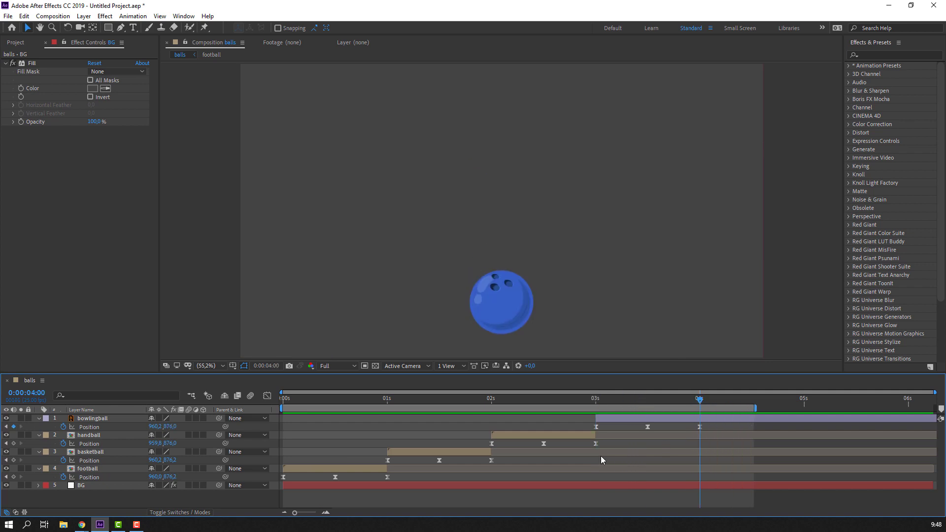
{"action": "key", "text": "Page_Down"}
{"action": "key", "text": "Page_Down"}
{"action": "key", "text": "Page_Down"}
{"action": "left_click", "coordinate": [173, 427]}
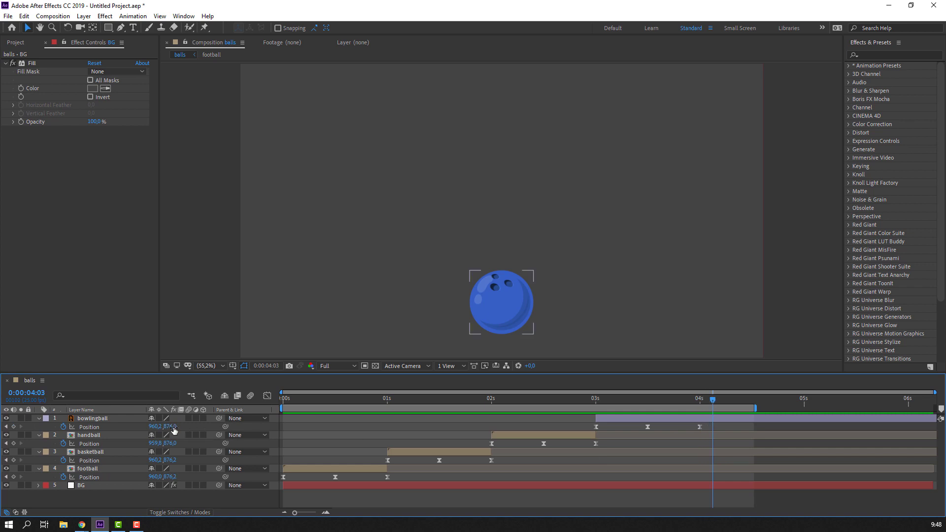
{"action": "left_click_drag", "start_coordinate": [172, 427], "coordinate": [167, 431]}
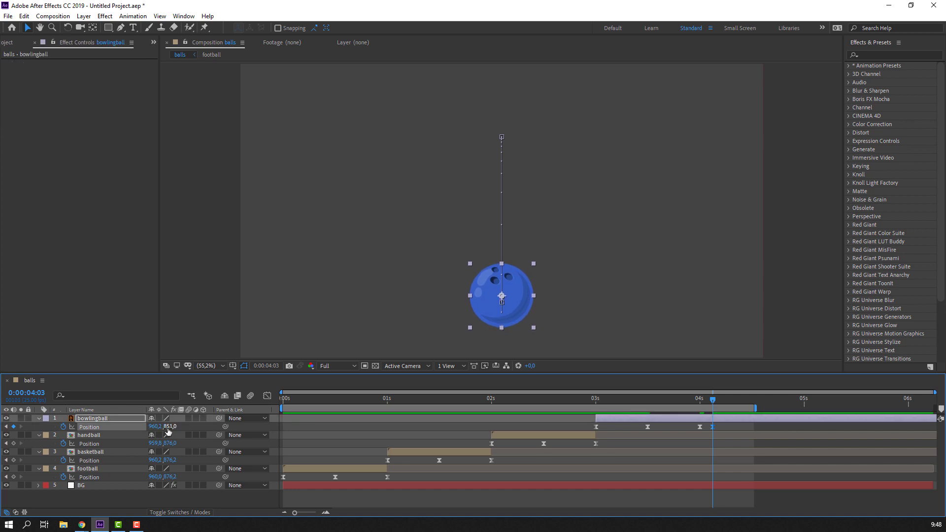
Step: Paste the 4s landing keyframe at 4:06, start the work area near 2:20, and preview
{"action": "key", "text": "space"}
{"action": "left_click", "coordinate": [699, 426]}
{"action": "key", "text": "ctrl+v"}
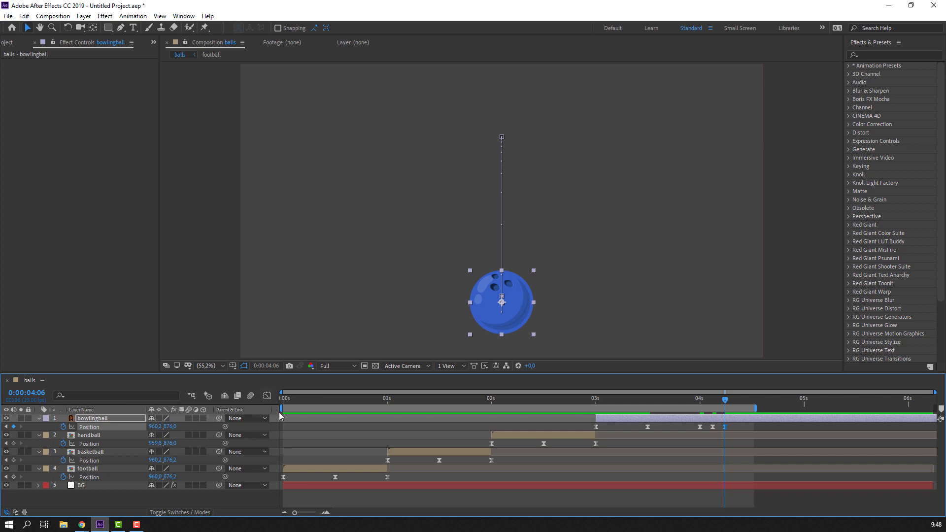
{"action": "left_click_drag", "start_coordinate": [280, 408], "coordinate": [575, 404]}
{"action": "key", "text": "space"}
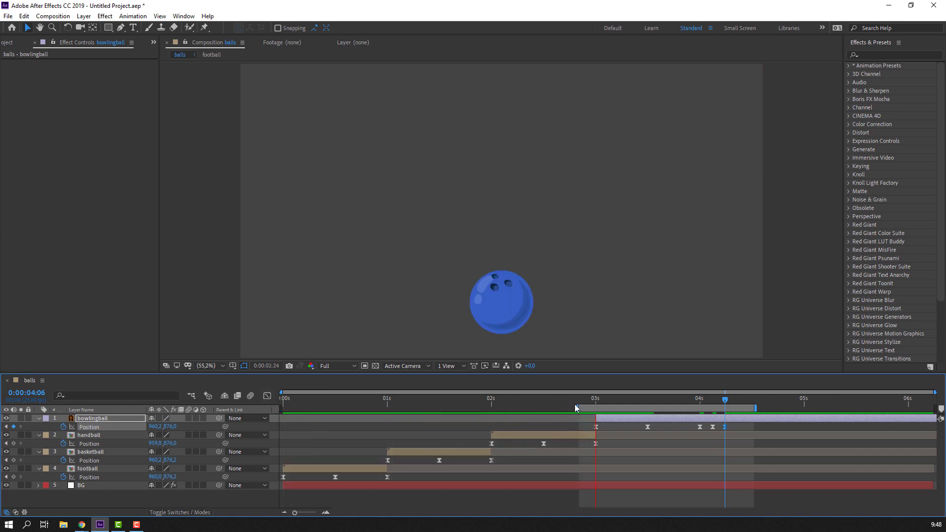
{"action": "key", "text": "space"}
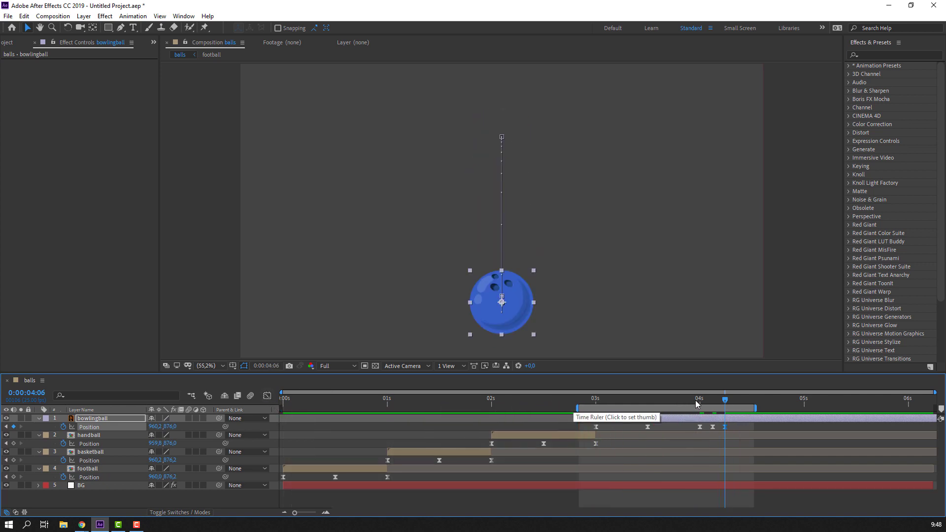
{"action": "left_click_drag", "start_coordinate": [696, 400], "coordinate": [680, 431]}
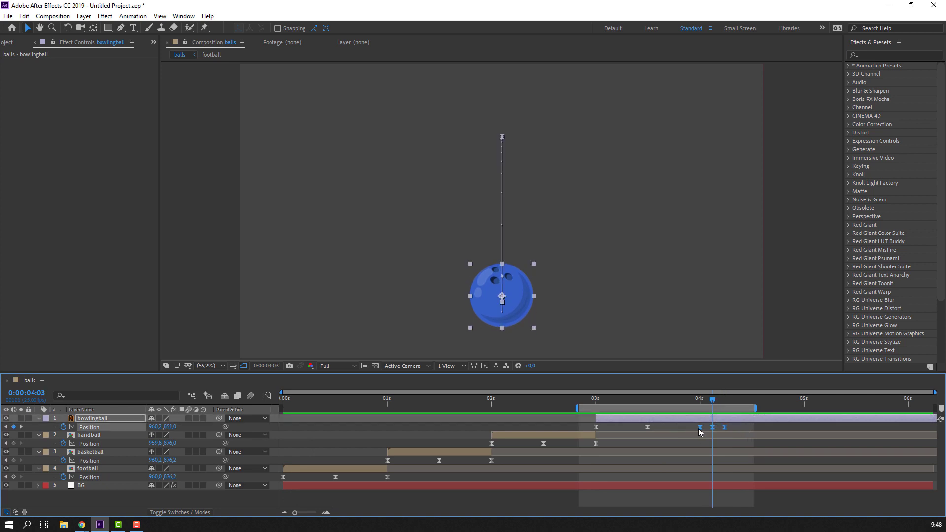
Step: Switch the bowling ball's rebound Position keyframe to Linear spatial interpolation and preview it
{"action": "right_click", "coordinate": [700, 428]}
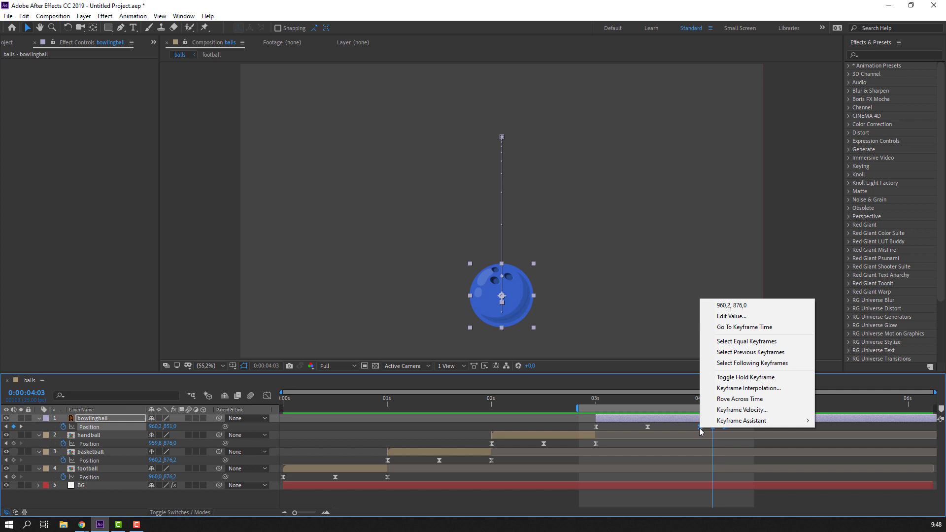
{"action": "left_click", "coordinate": [727, 389]}
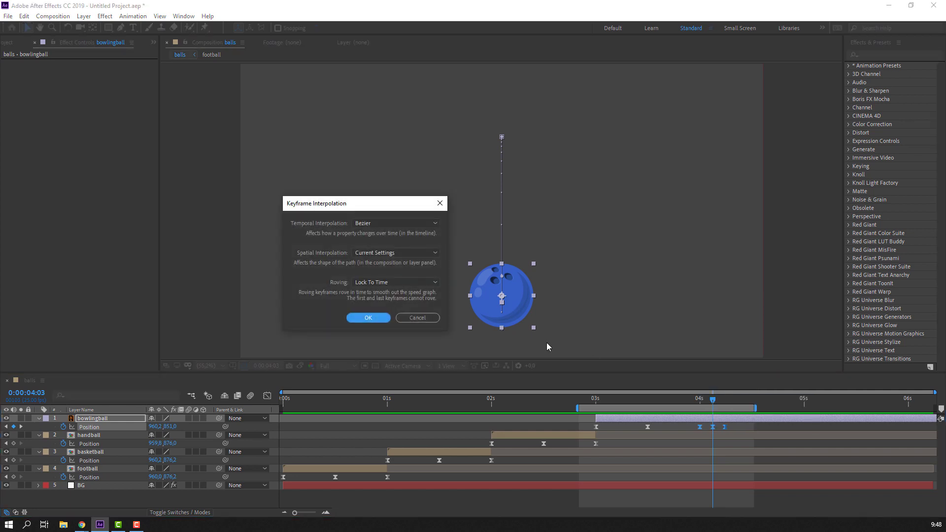
{"action": "left_click", "coordinate": [374, 253]}
{"action": "left_click", "coordinate": [368, 276]}
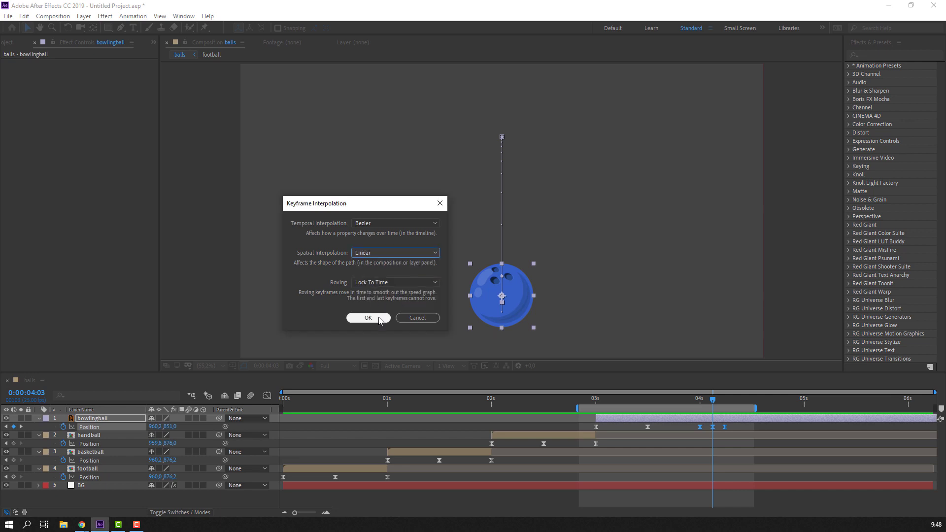
{"action": "left_click", "coordinate": [368, 318]}
{"action": "key", "text": "space"}
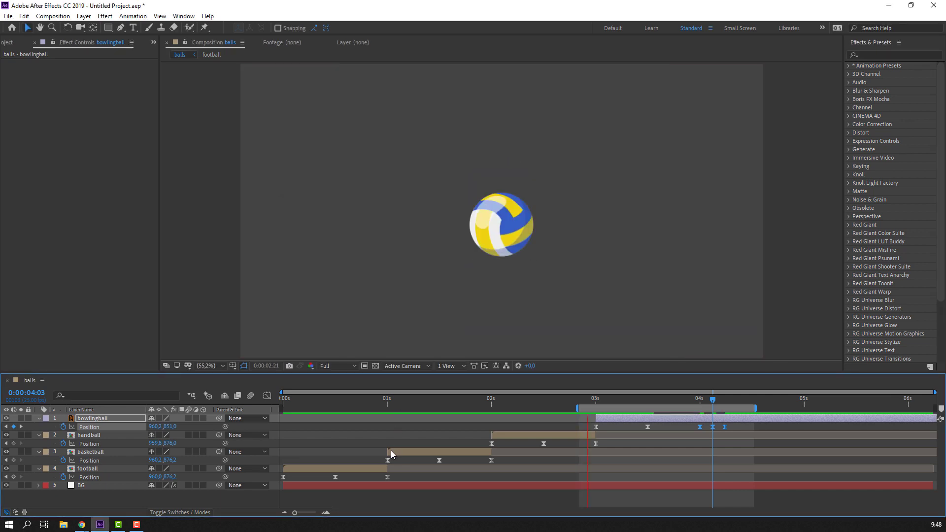
Step: Drag the bowling ball's last Position keyframes closer together and preview the quicker rebound
{"action": "key", "text": "space"}
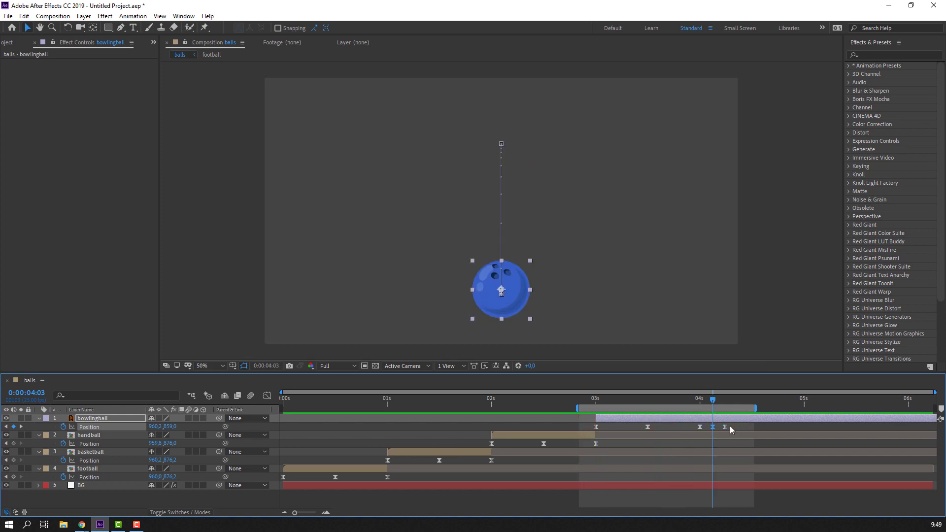
{"action": "mouse_move", "coordinate": [732, 423]}
{"action": "left_mouse_down"}
{"action": "mouse_move", "coordinate": [689, 433]}
{"action": "mouse_move", "coordinate": [722, 426]}
{"action": "mouse_move", "coordinate": [715, 432]}
{"action": "left_mouse_up"}
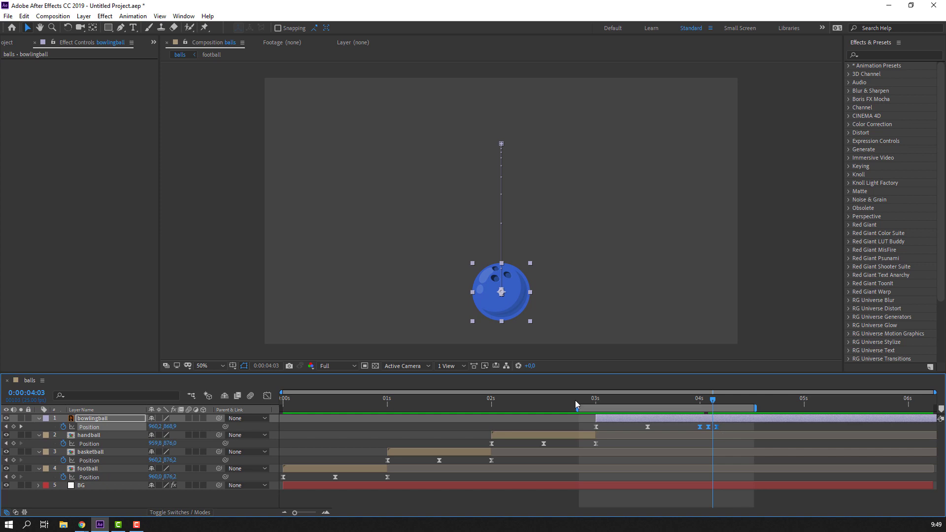
{"action": "key", "text": "space"}
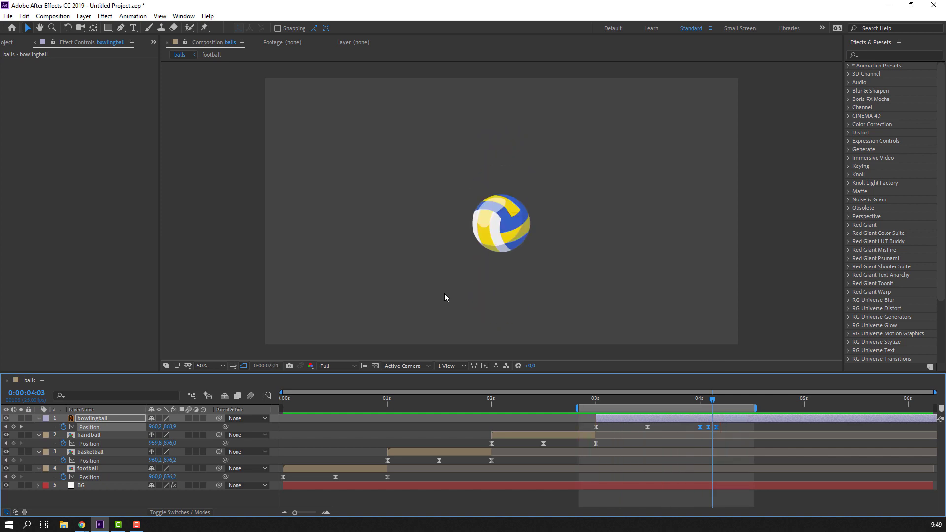
{"action": "key", "text": "comma"}
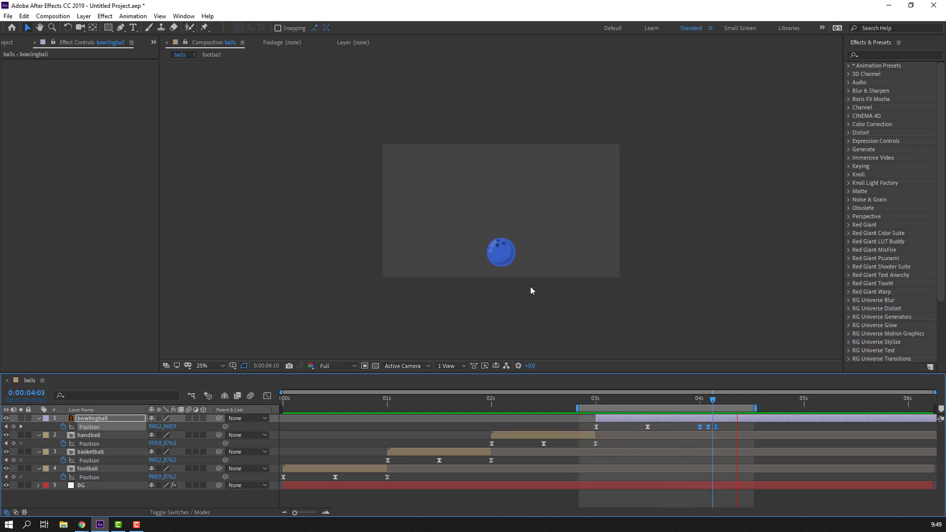
{"action": "key", "text": "Home"}
{"action": "key", "text": "period"}
{"action": "left_click", "coordinate": [299, 470]}
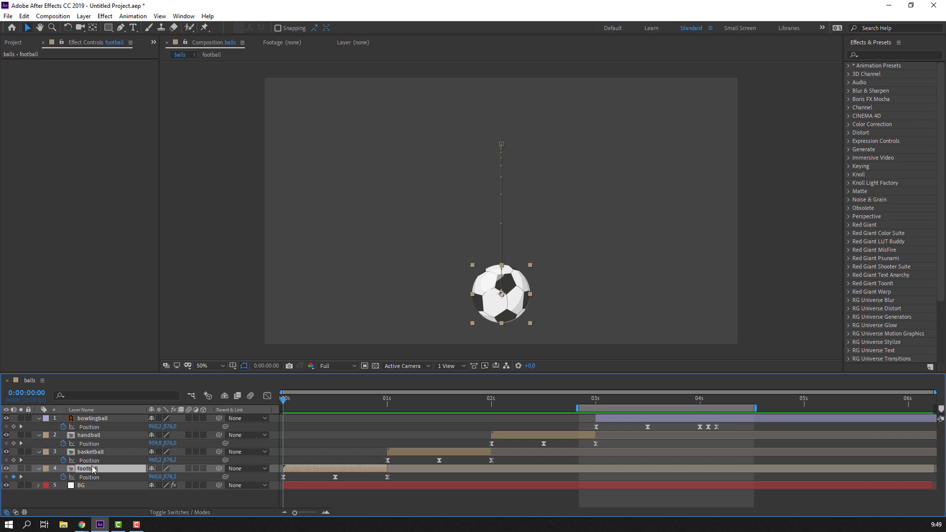
Step: Keyframe the football's Scale at 0:13 and stretch it to 47 × 63% at 0:17
{"action": "left_click_drag", "start_coordinate": [334, 401], "coordinate": [337, 401]}
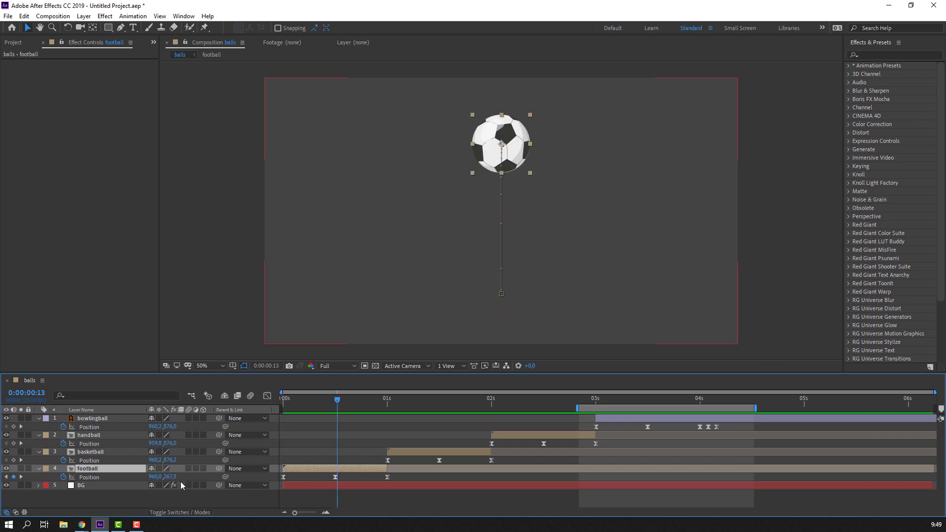
{"action": "key", "text": "shift+s"}
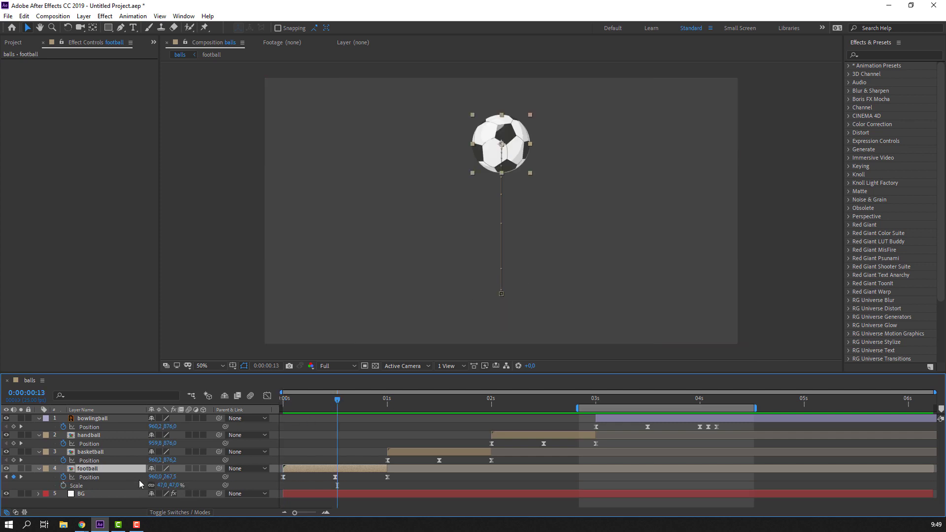
{"action": "left_click", "coordinate": [64, 485]}
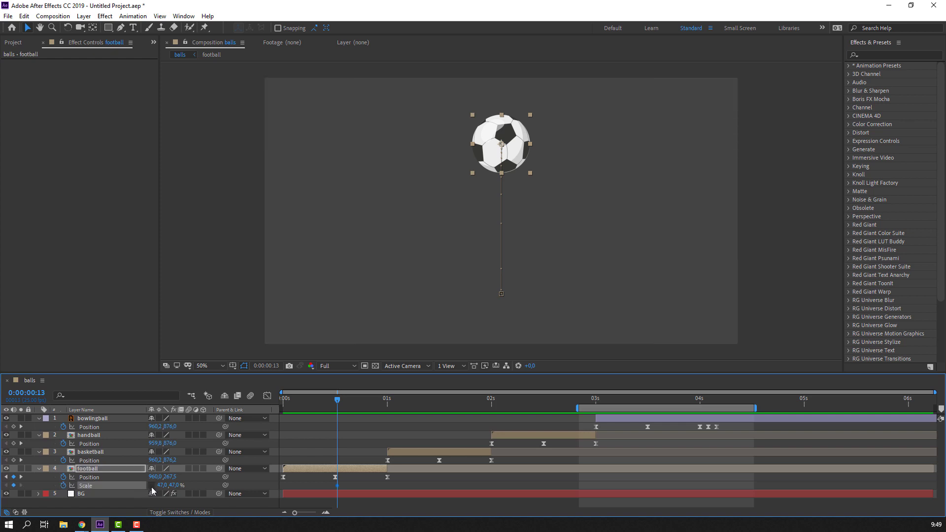
{"action": "left_click_drag", "start_coordinate": [339, 402], "coordinate": [354, 402]}
{"action": "left_click_drag", "start_coordinate": [176, 489], "coordinate": [184, 488]}
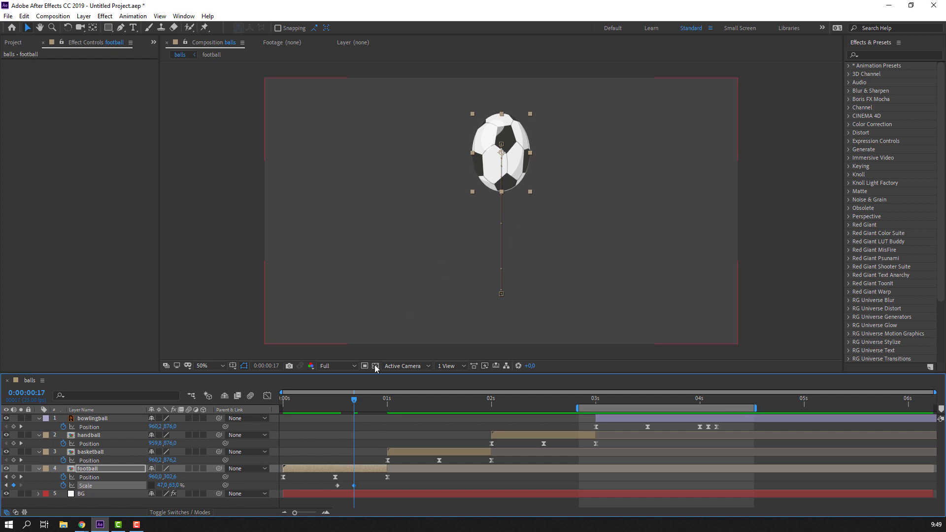
{"action": "left_click_drag", "start_coordinate": [314, 400], "coordinate": [352, 405]}
{"action": "key", "text": "space"}
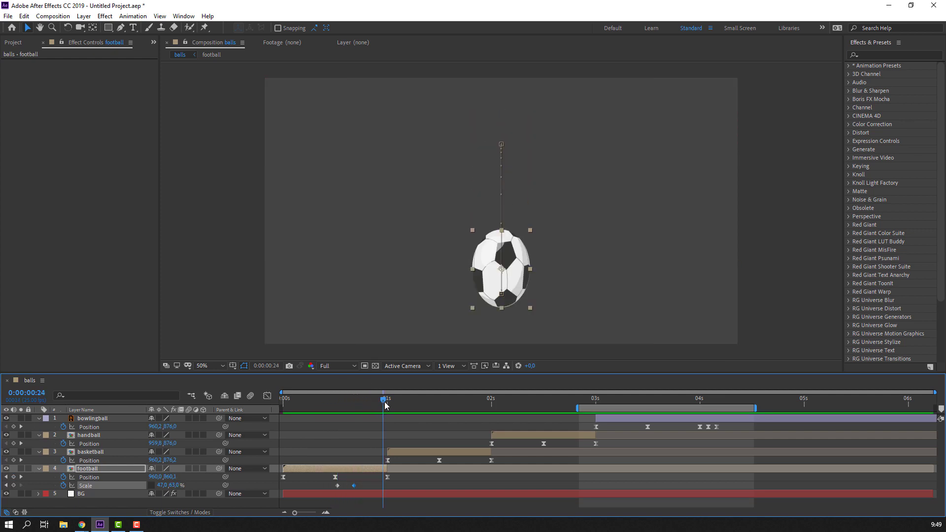
Step: Retime and Easy Ease the football's Scale keyframes, then extend the work area to about four seconds
{"action": "left_click_drag", "start_coordinate": [354, 485], "coordinate": [367, 485]}
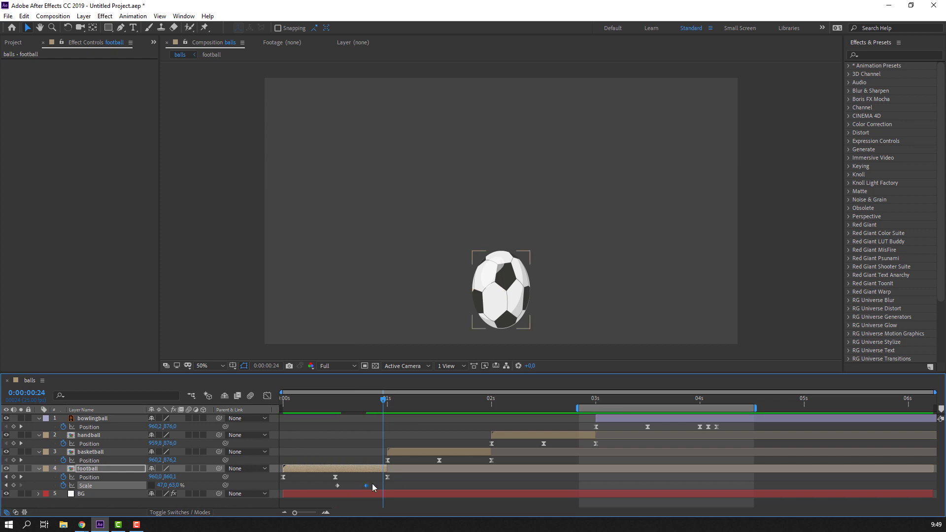
{"action": "left_click", "coordinate": [337, 485], "text": "shift"}
{"action": "right_click", "coordinate": [339, 487]}
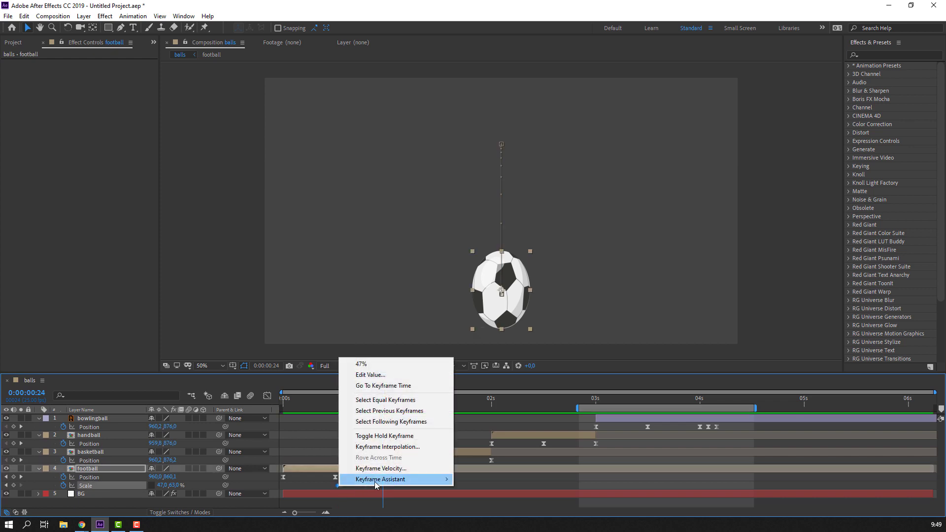
{"action": "mouse_move", "coordinate": [374, 480]}
{"action": "left_click", "coordinate": [485, 413]}
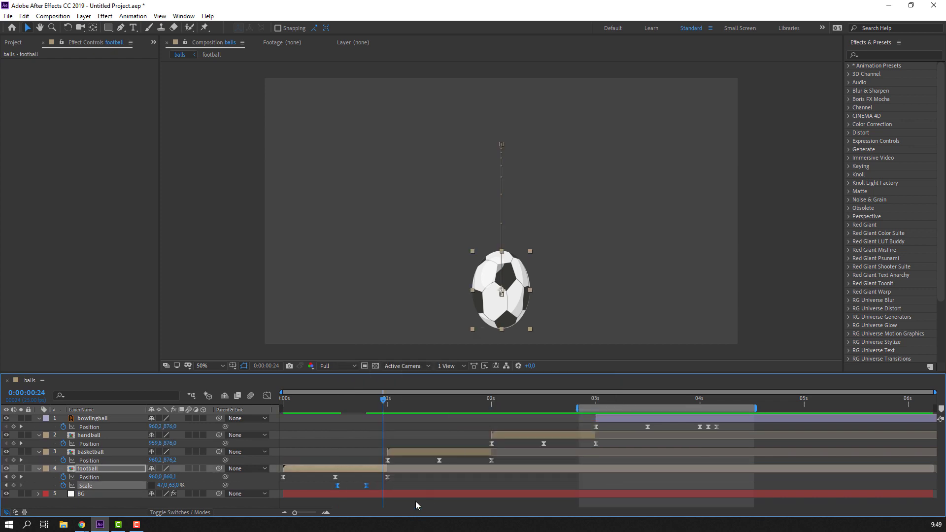
{"action": "key", "text": "space"}
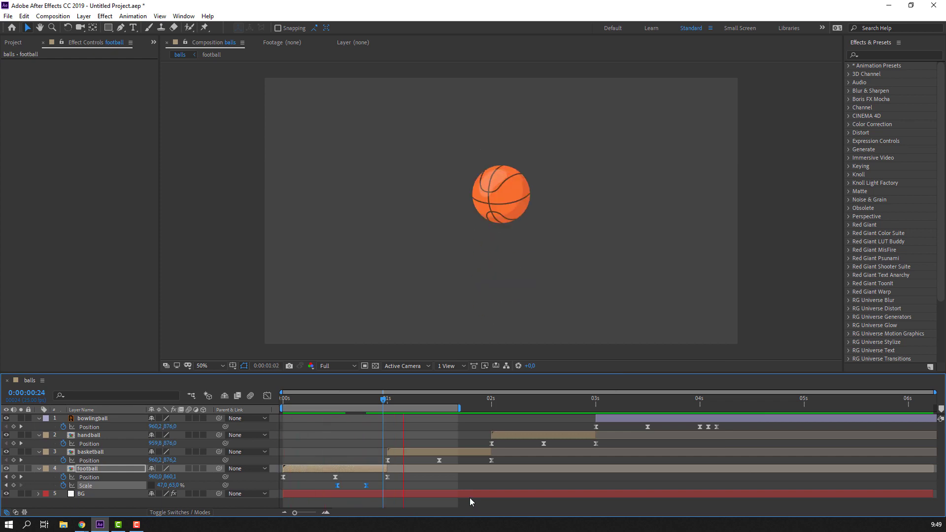
{"action": "key", "text": "space"}
{"action": "left_click_drag", "start_coordinate": [460, 409], "coordinate": [719, 409]}
{"action": "key", "text": "Page_Down"}
Step: Keyframe the basketball's Scale at one second, stretch it to 55% height at 1:03, and ease it
{"action": "left_click", "coordinate": [401, 451]}
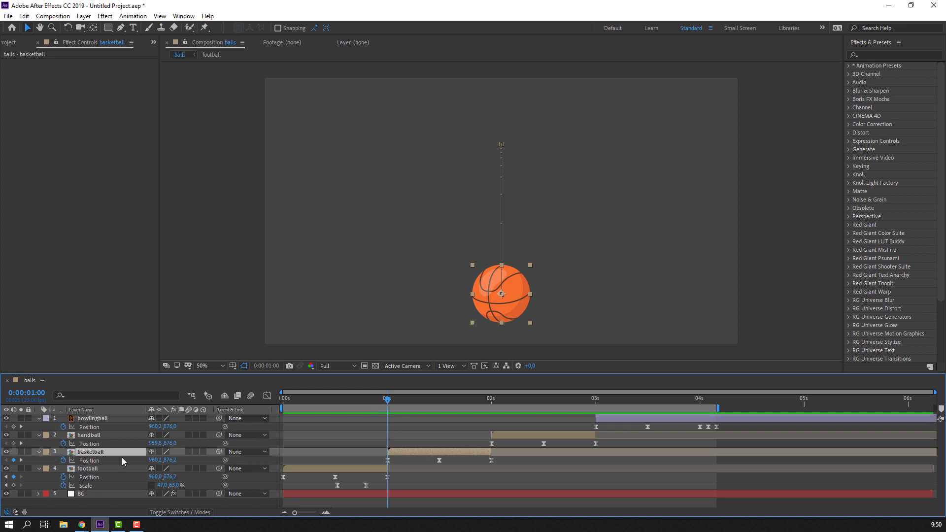
{"action": "key", "text": "shift+s"}
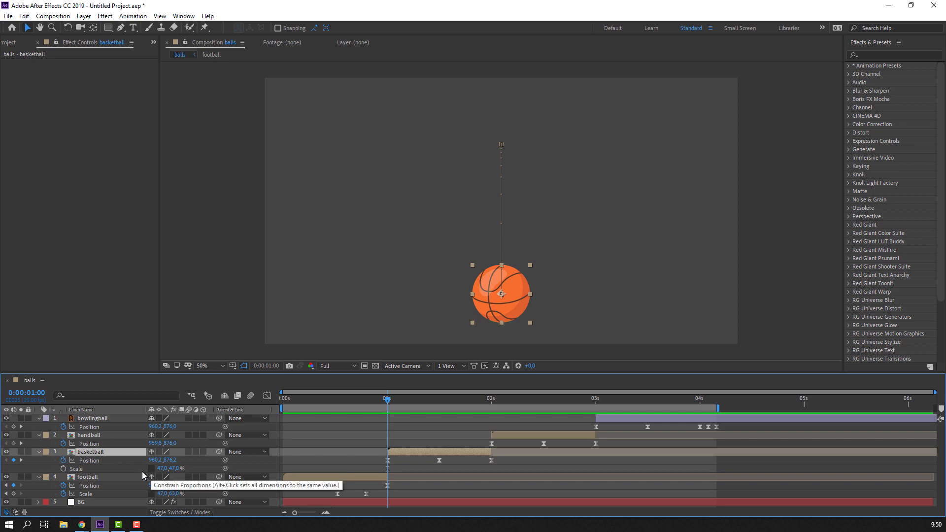
{"action": "left_click", "coordinate": [63, 469]}
{"action": "left_click_drag", "start_coordinate": [391, 403], "coordinate": [400, 402]}
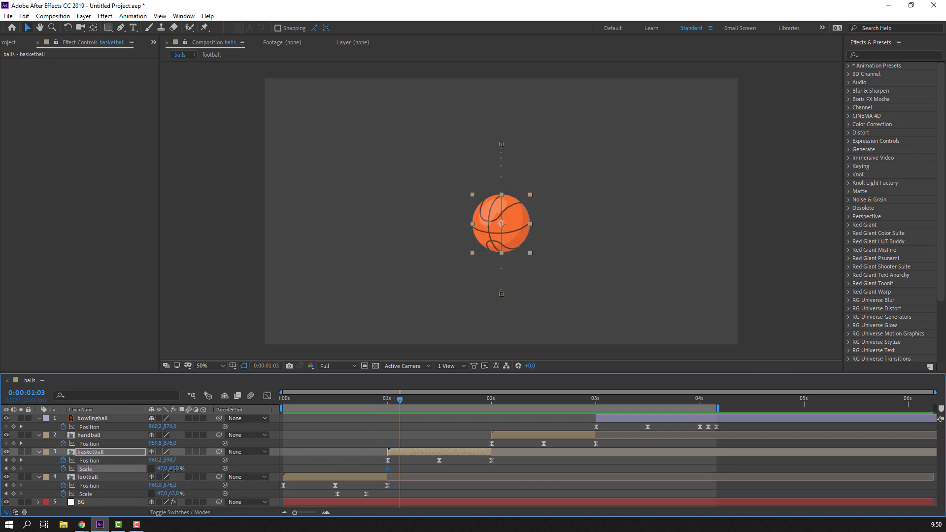
{"action": "left_click_drag", "start_coordinate": [172, 469], "coordinate": [327, 463]}
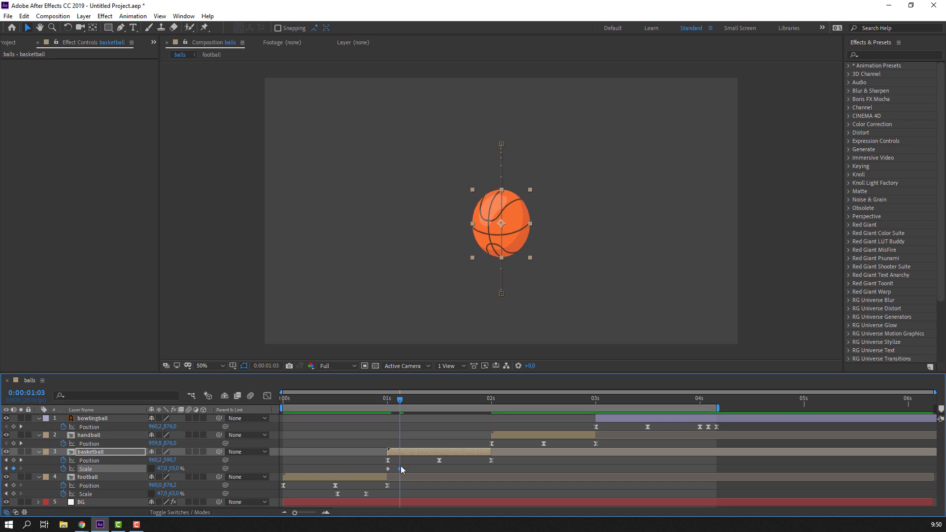
{"action": "left_click_drag", "start_coordinate": [400, 469], "coordinate": [408, 468]}
{"action": "left_click", "coordinate": [388, 469]}
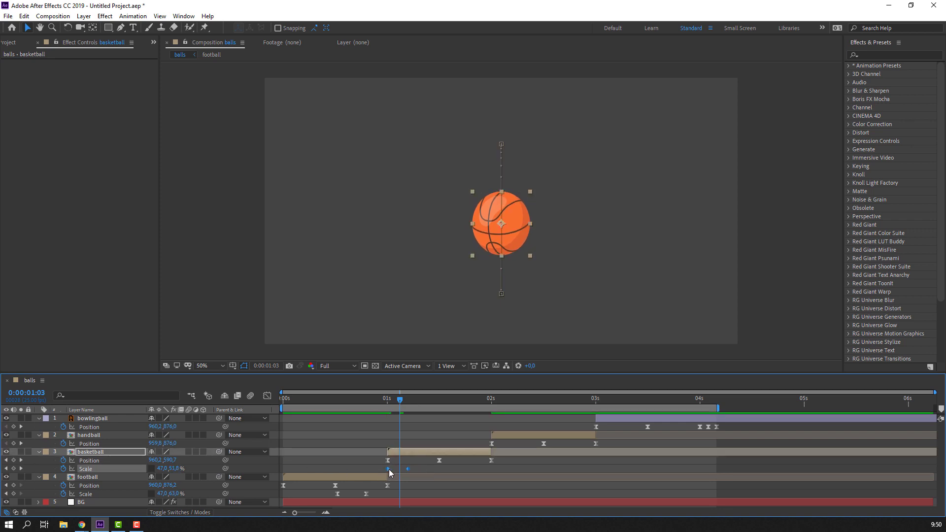
{"action": "right_click", "coordinate": [389, 469]}
{"action": "mouse_move", "coordinate": [409, 465]}
{"action": "left_click", "coordinate": [527, 409]}
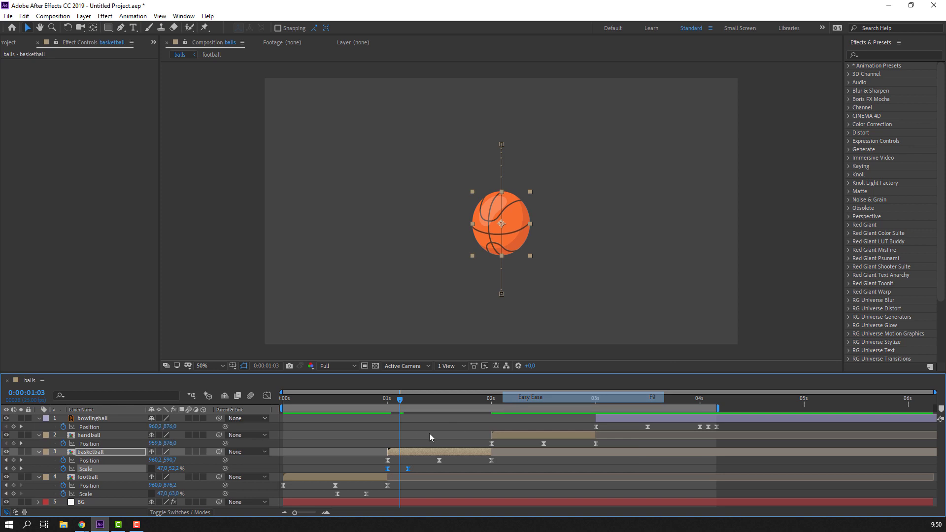
{"action": "left_click", "coordinate": [429, 437]}
Step: Add a round 47% basketball scale key at 1:09 and a 53% stretch at 1:19
{"action": "left_click_drag", "start_coordinate": [400, 399], "coordinate": [425, 400]}
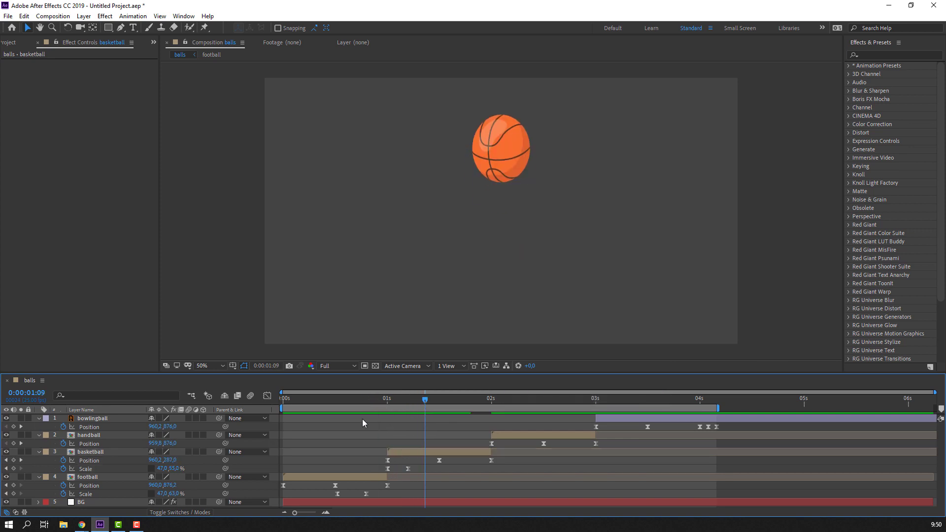
{"action": "left_click", "coordinate": [204, 463]}
{"action": "left_click", "coordinate": [387, 468]}
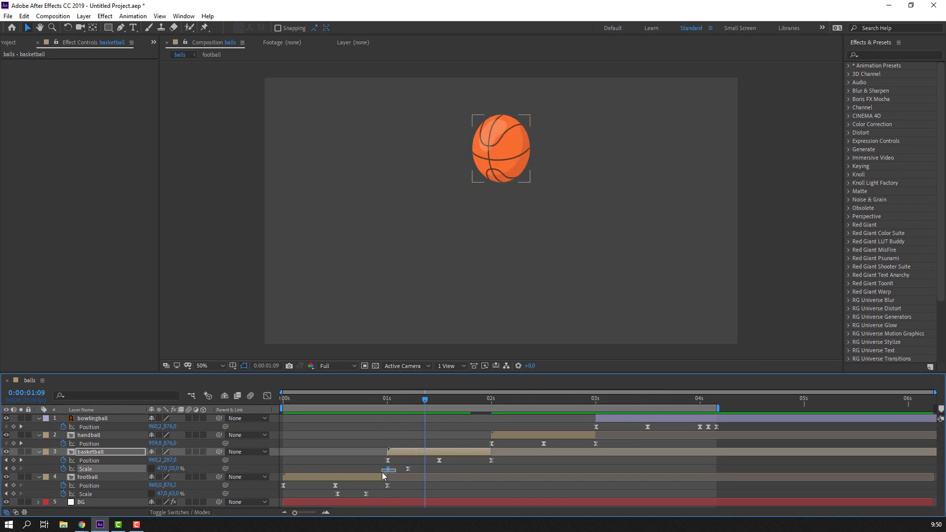
{"action": "key", "text": "ctrl+v"}
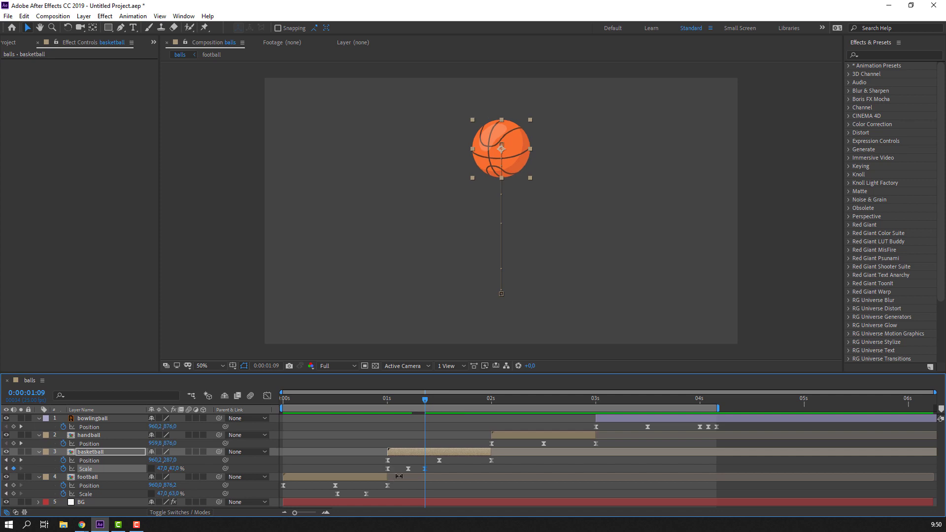
{"action": "left_click_drag", "start_coordinate": [362, 397], "coordinate": [446, 400]}
{"action": "key", "text": "Page_Down"}
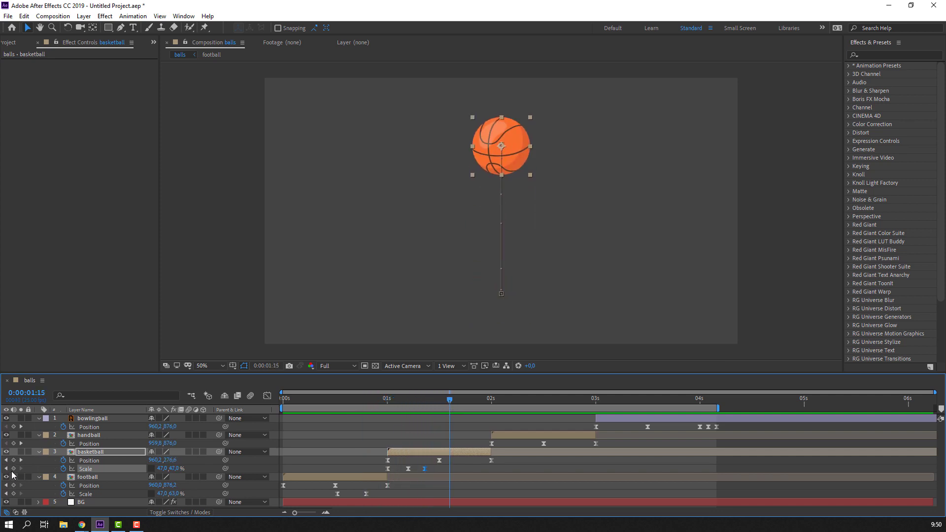
{"action": "left_click_drag", "start_coordinate": [454, 401], "coordinate": [468, 401]}
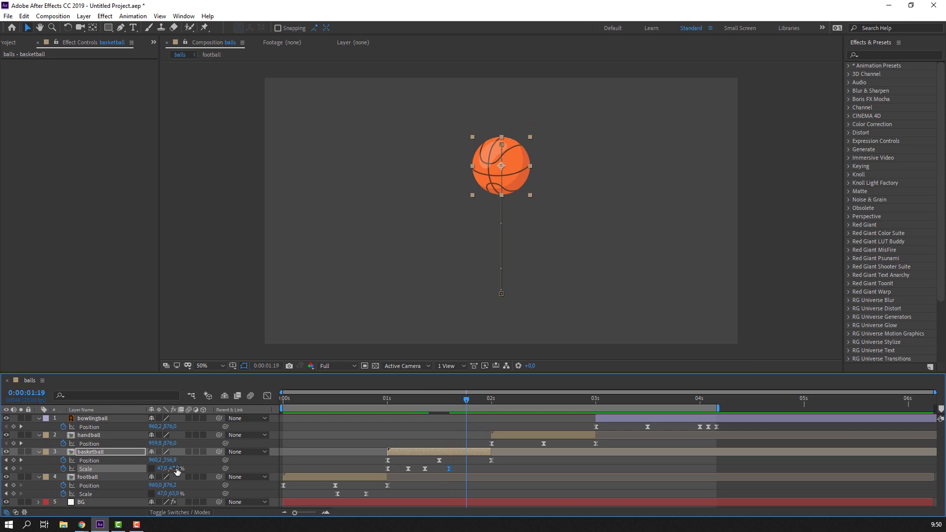
{"action": "left_click_drag", "start_coordinate": [176, 469], "coordinate": [179, 469]}
Step: Preview the basketball's bounce up to 1:21 and select all five Scale keyframes
{"action": "left_click", "coordinate": [416, 400]}
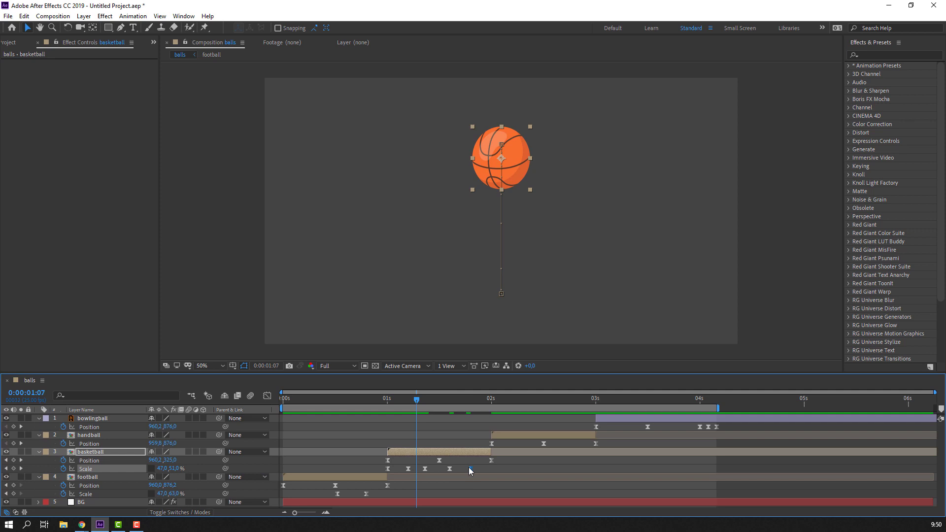
{"action": "left_click", "coordinate": [515, 469]}
{"action": "key", "text": "space"}
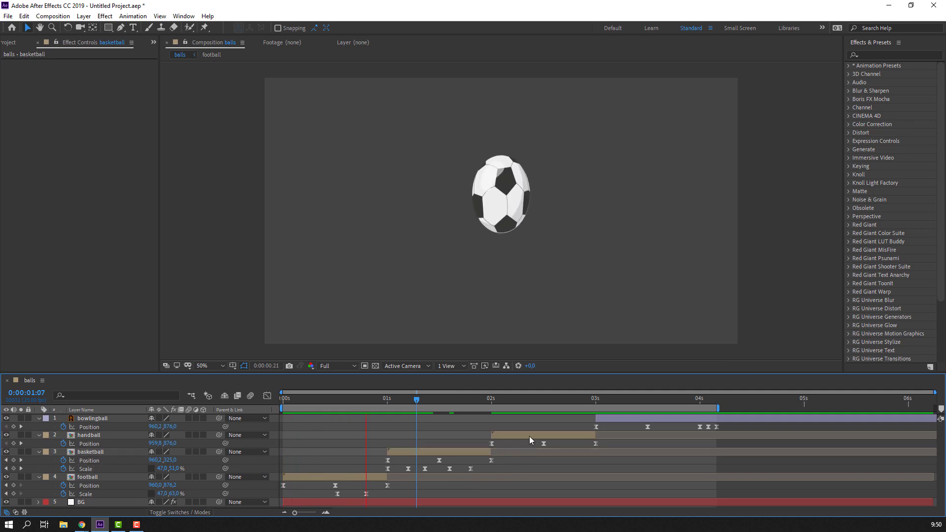
{"action": "key", "text": "space"}
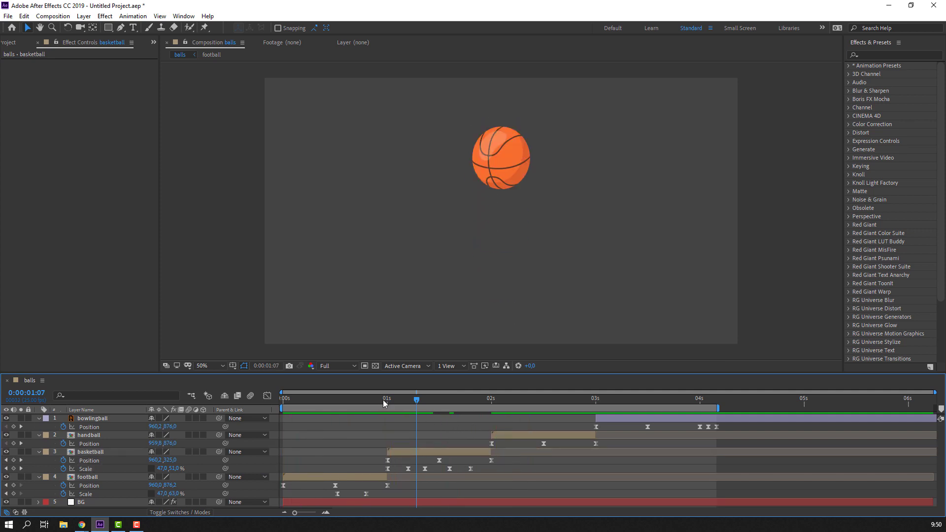
{"action": "left_click_drag", "start_coordinate": [409, 399], "coordinate": [490, 409]}
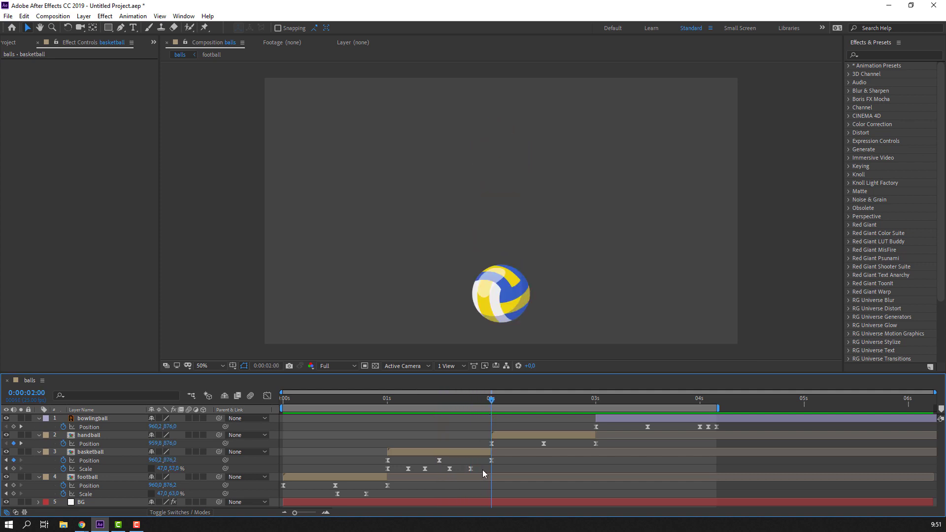
{"action": "left_click_drag", "start_coordinate": [462, 466], "coordinate": [380, 468]}
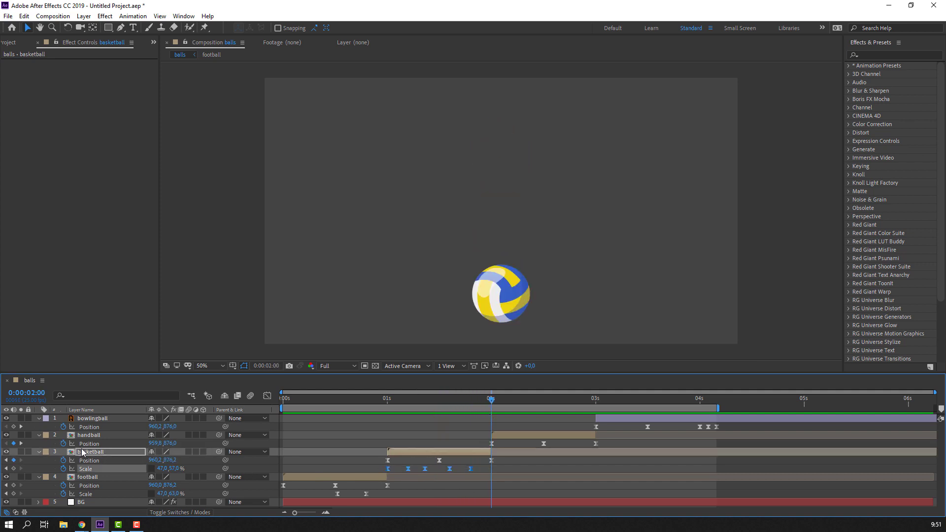
Step: Paste the basketball's Scale keyframes onto the handball layer and preview it around 2:17
{"action": "left_click", "coordinate": [504, 437]}
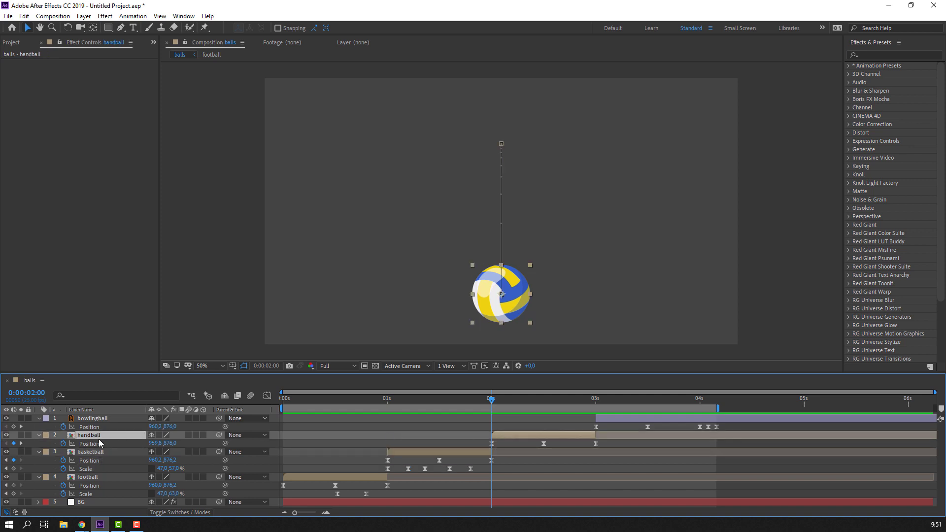
{"action": "key", "text": "Return"}
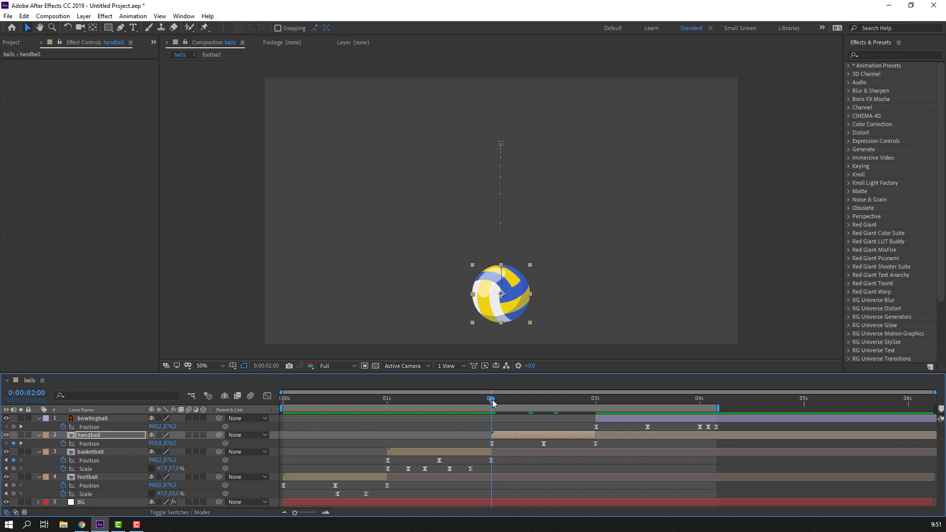
{"action": "key", "text": "ctrl+v"}
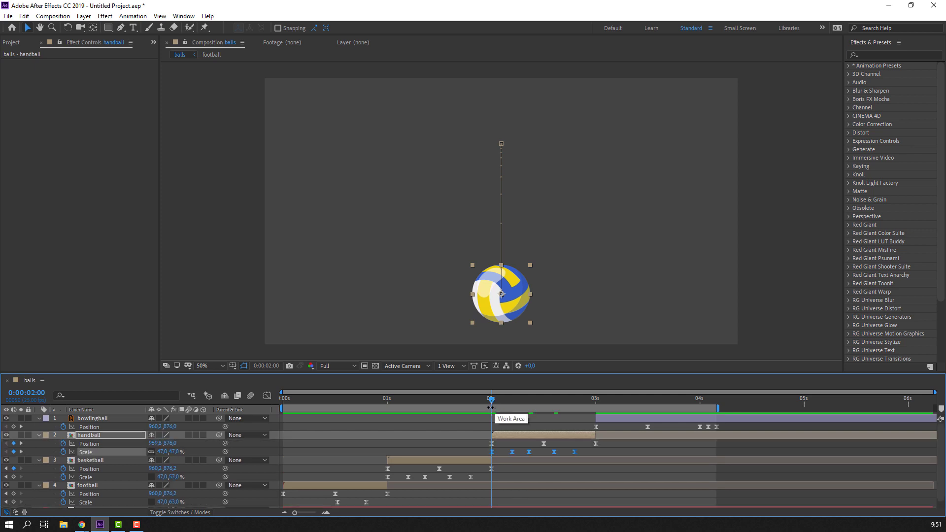
{"action": "left_click_drag", "start_coordinate": [492, 402], "coordinate": [593, 400]}
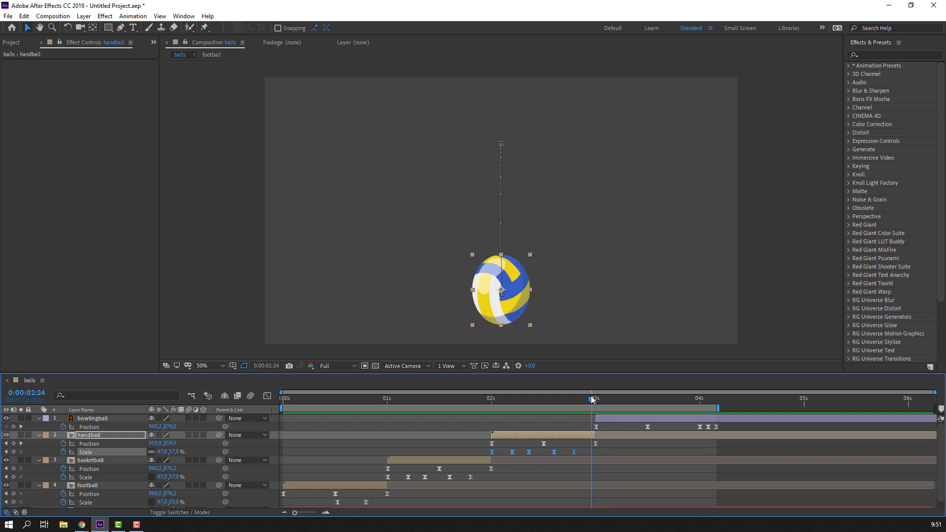
{"action": "key", "text": "space"}
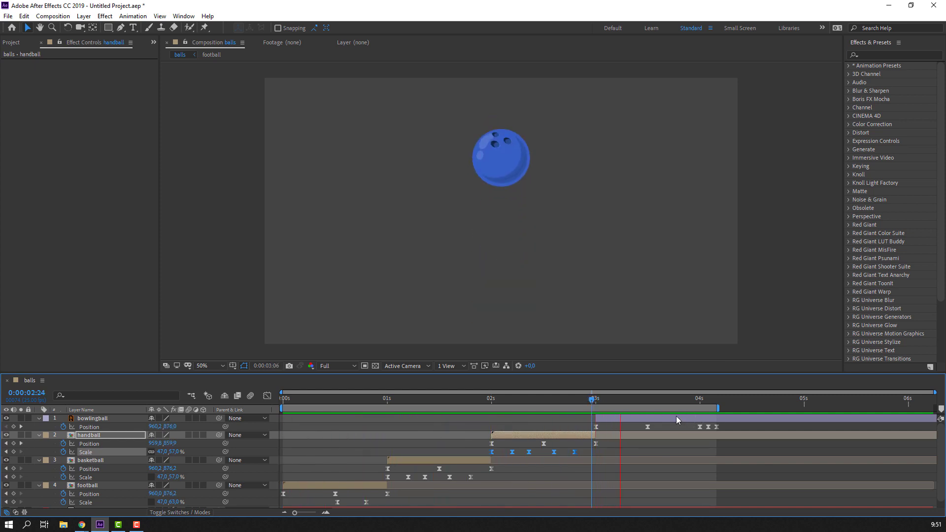
Step: Keyframe the bowling ball's Rotation, spin it 28° at 3:12, and preview from about 2.6s
{"action": "left_click", "coordinate": [93, 418]}
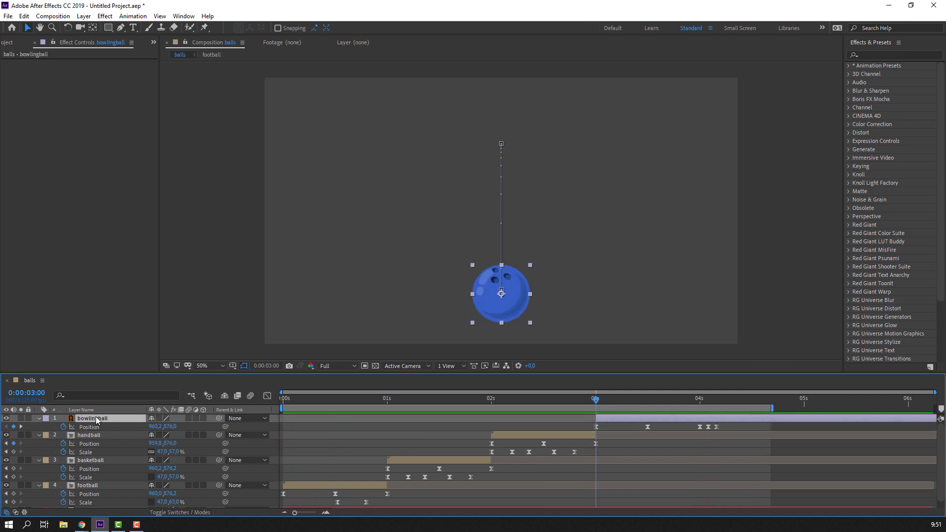
{"action": "key", "text": "alt+shift+r"}
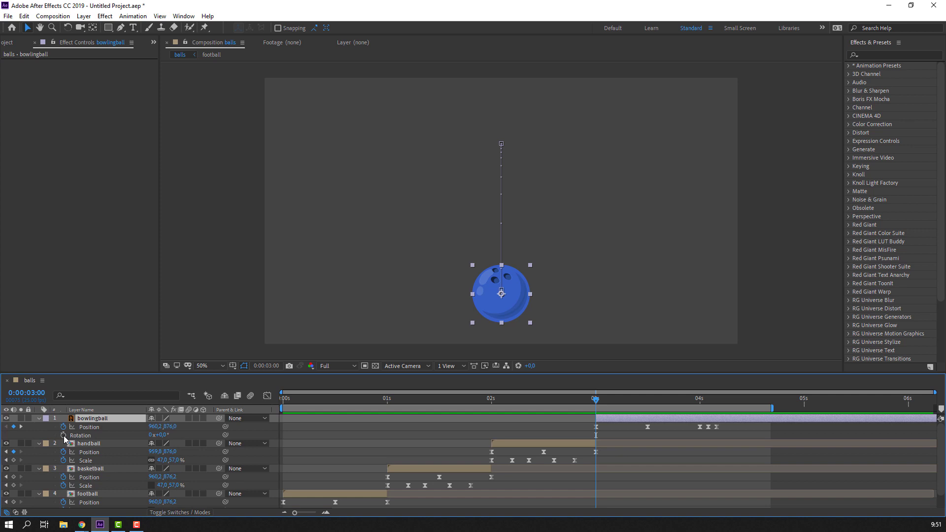
{"action": "left_click_drag", "start_coordinate": [596, 399], "coordinate": [646, 400]}
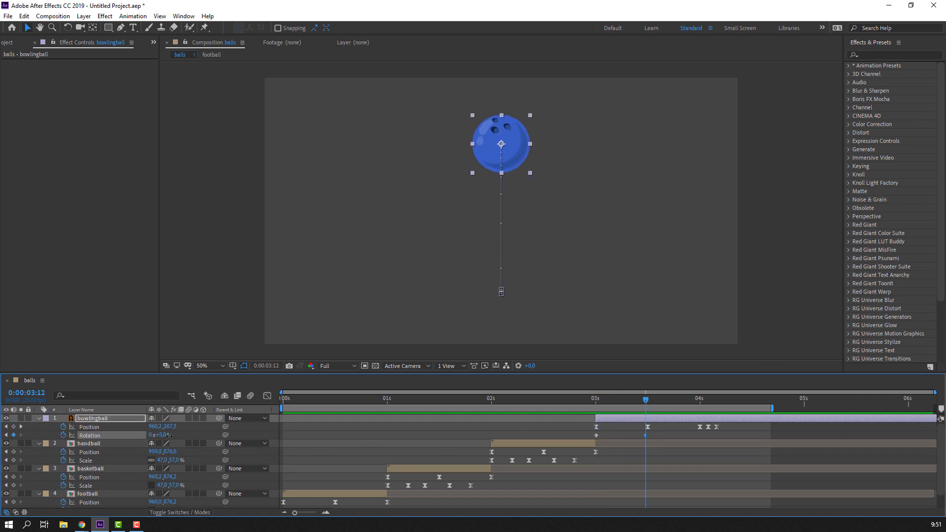
{"action": "left_click_drag", "start_coordinate": [162, 435], "coordinate": [184, 439]}
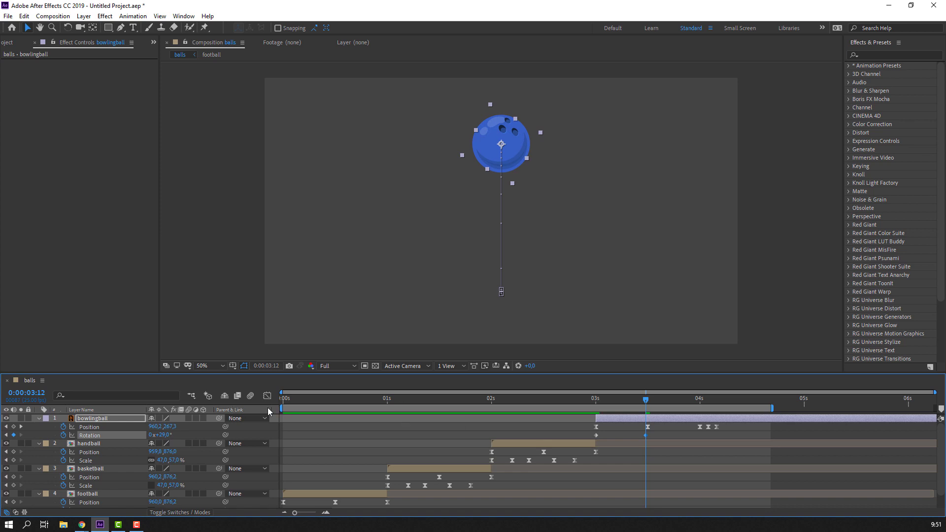
{"action": "left_click_drag", "start_coordinate": [277, 408], "coordinate": [556, 408]}
{"action": "key", "text": "space"}
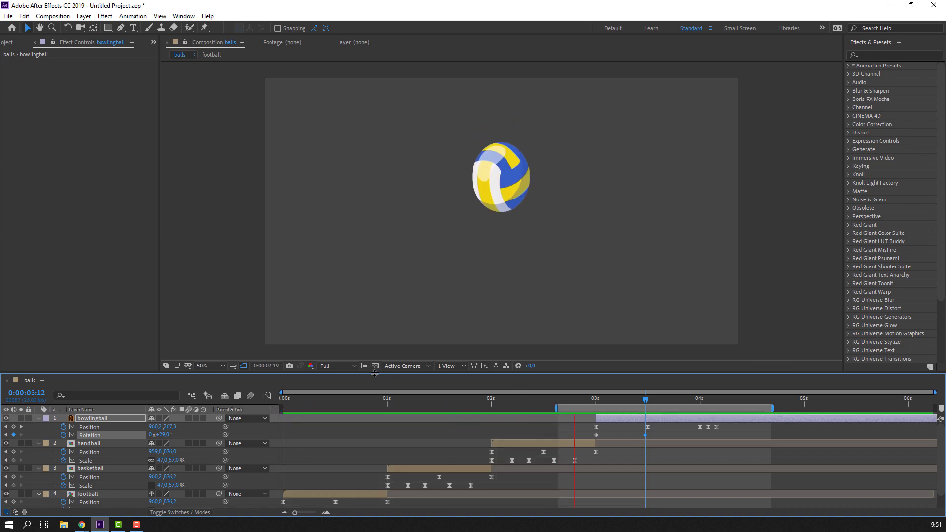
{"action": "key", "text": "space"}
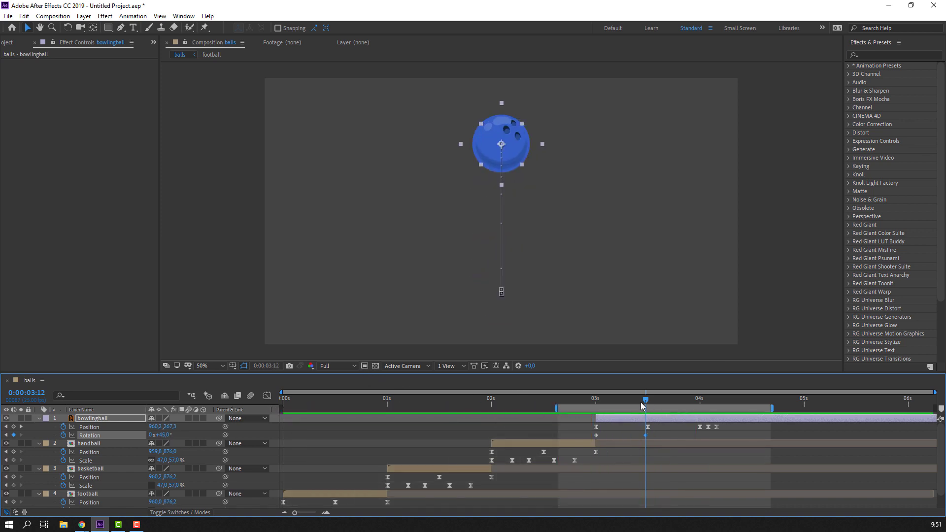
Step: Add rotation keys at 4:00 and 4:02, settle at 109° at 4:04, and select them all
{"action": "left_click_drag", "start_coordinate": [658, 398], "coordinate": [699, 400]}
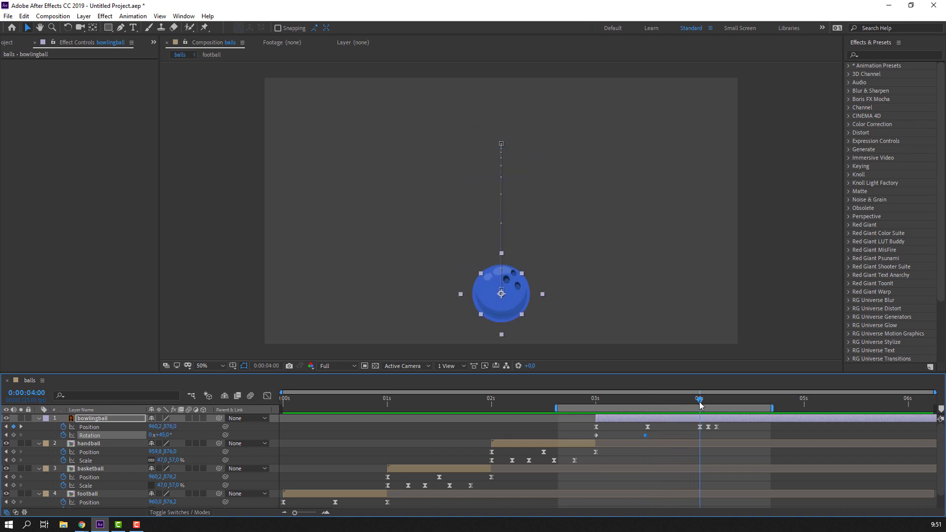
{"action": "left_click_drag", "start_coordinate": [163, 435], "coordinate": [208, 438]}
{"action": "key", "text": "space"}
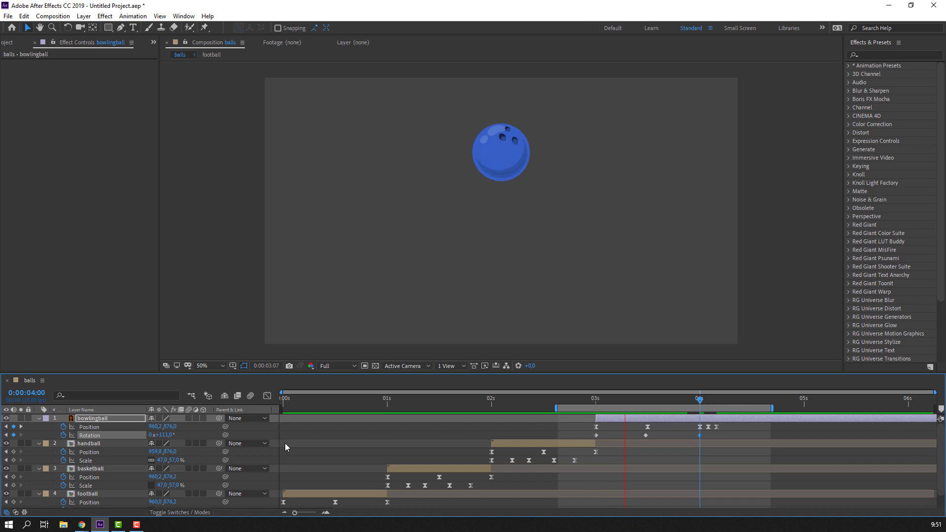
{"action": "key", "text": "space"}
{"action": "left_click", "coordinate": [711, 401]}
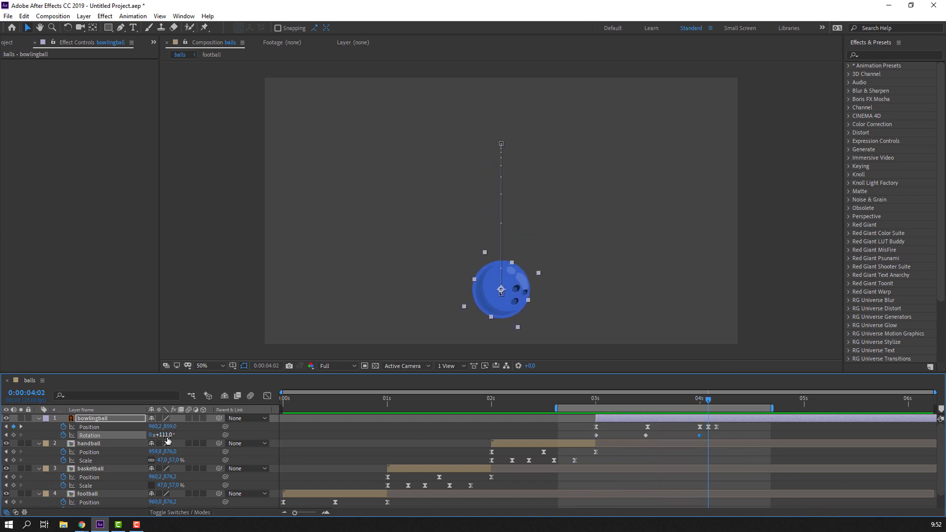
{"action": "left_click_drag", "start_coordinate": [165, 436], "coordinate": [160, 436]}
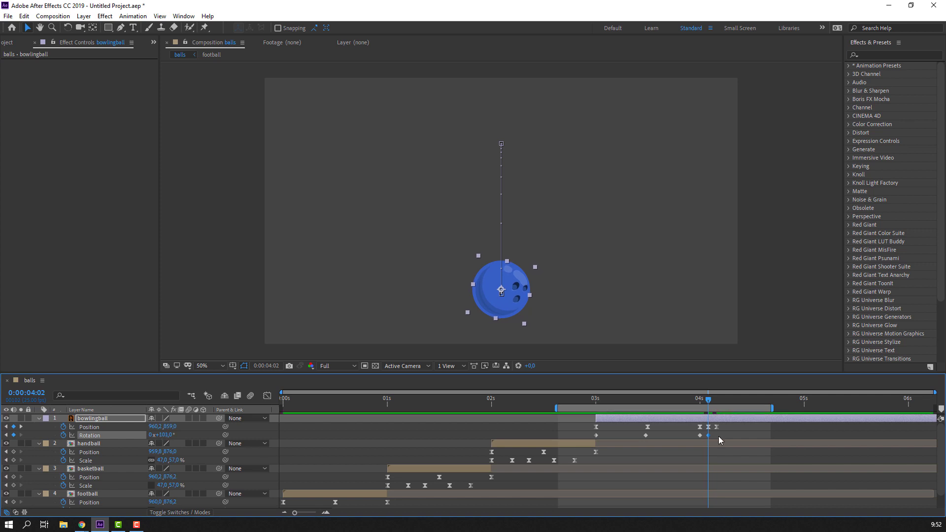
{"action": "left_click", "coordinate": [716, 400]}
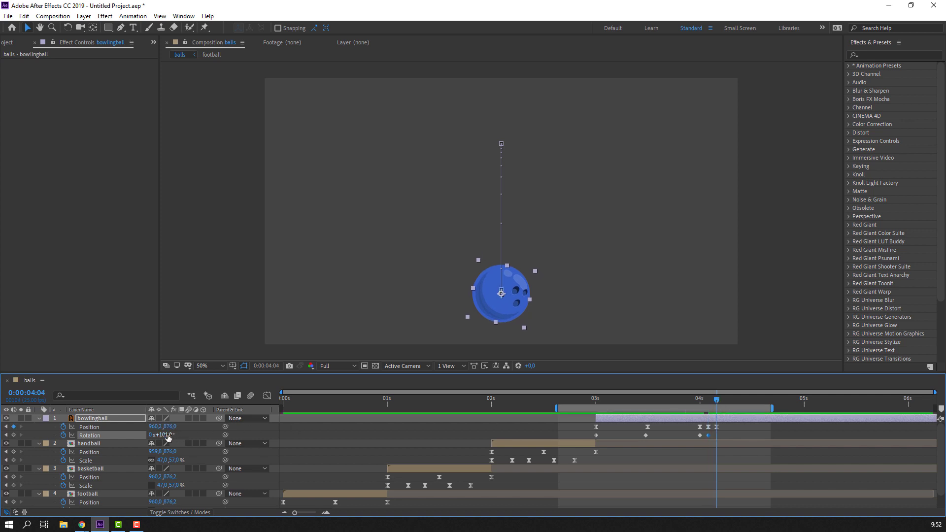
{"action": "left_click_drag", "start_coordinate": [167, 437], "coordinate": [171, 437]}
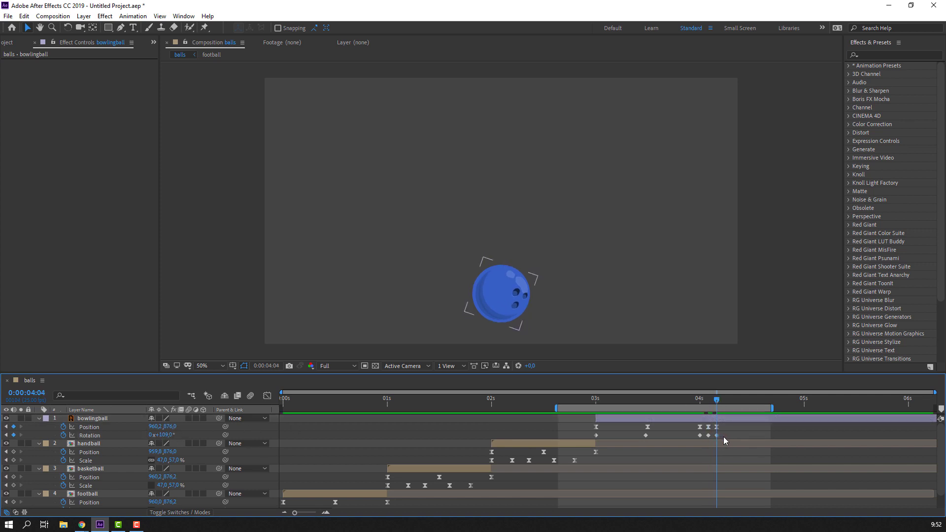
{"action": "left_click_drag", "start_coordinate": [720, 440], "coordinate": [596, 440]}
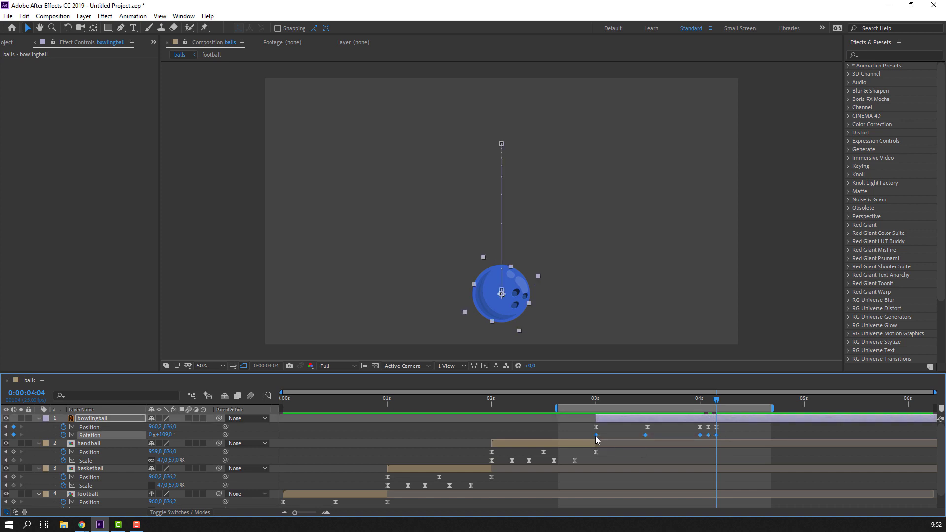
{"action": "right_click", "coordinate": [596, 437]}
Step: Apply Easy Ease to the bowling ball's rotation keyframes and preview the animation
{"action": "mouse_move", "coordinate": [666, 429]}
{"action": "left_click", "coordinate": [808, 364]}
{"action": "left_click", "coordinate": [808, 434]}
{"action": "key", "text": "space"}
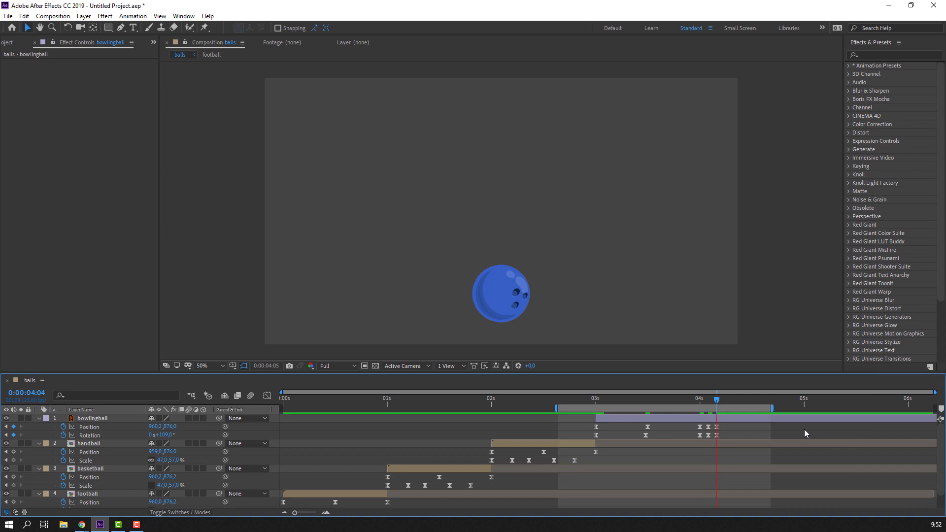
{"action": "key", "text": "comma"}
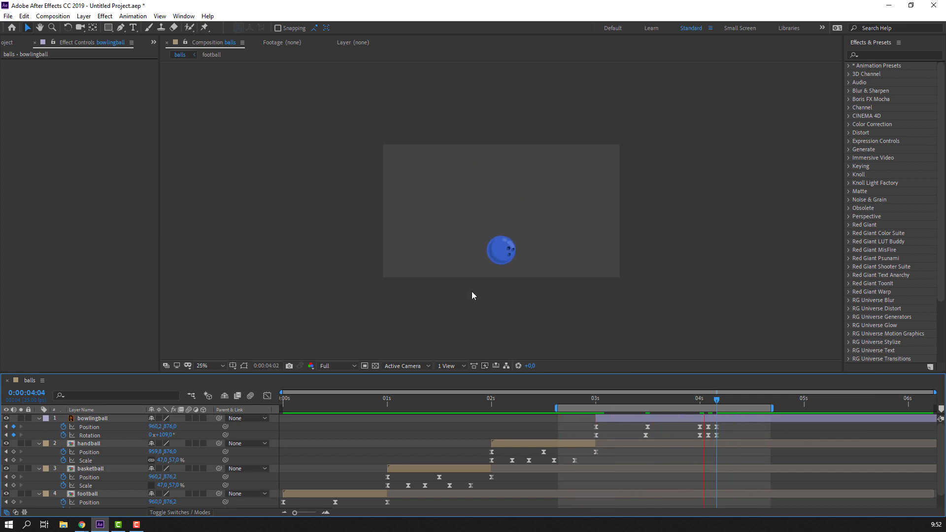
{"action": "key", "text": "period"}
Step: Stretch the bowling ball's last keyframes slightly later, to about 04:06, and preview the landing
{"action": "mouse_move", "coordinate": [733, 422]}
{"action": "left_mouse_down"}
{"action": "mouse_move", "coordinate": [700, 442]}
{"action": "mouse_move", "coordinate": [728, 437]}
{"action": "left_mouse_up"}
{"action": "key", "text": "space"}
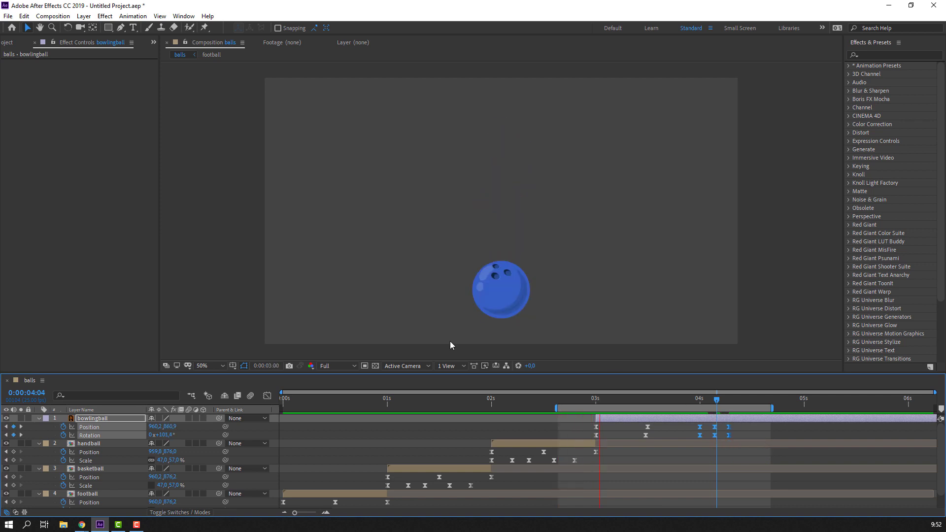
{"action": "key", "text": "comma"}
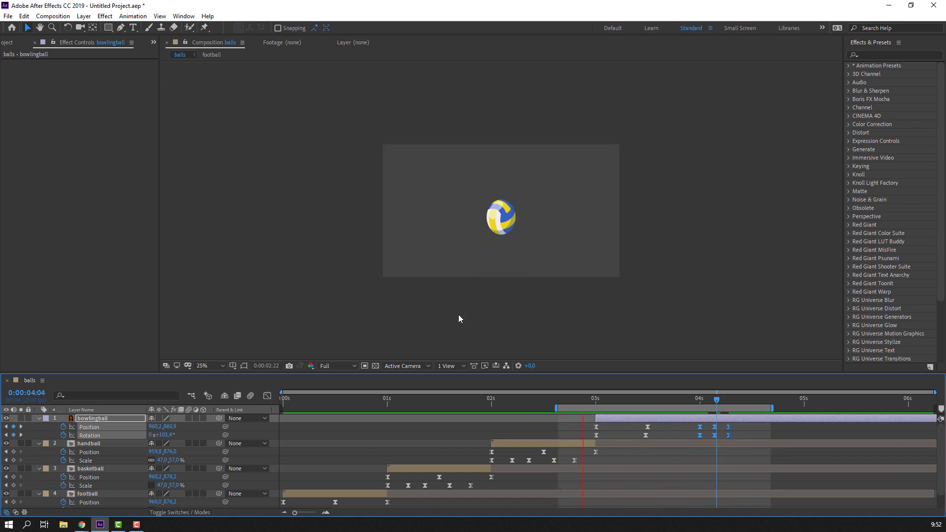
{"action": "key", "text": "space"}
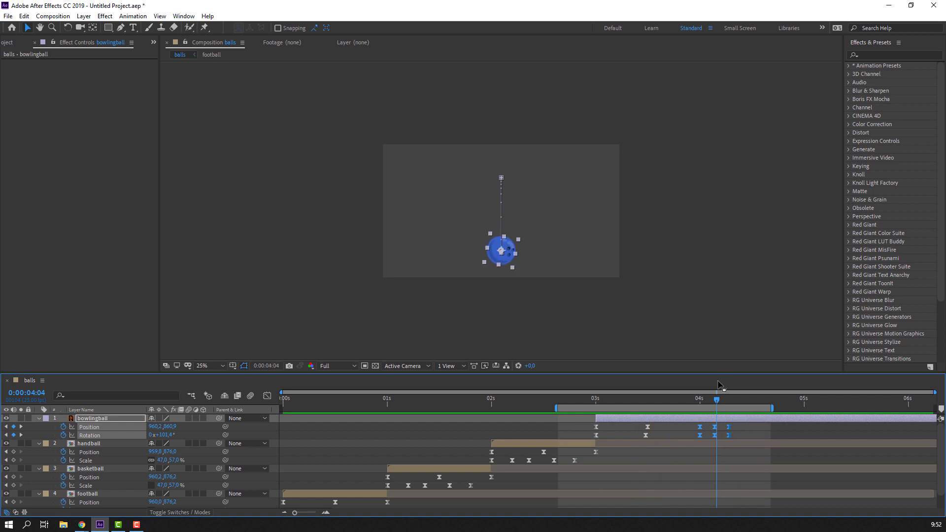
{"action": "left_click_drag", "start_coordinate": [716, 399], "coordinate": [282, 402]}
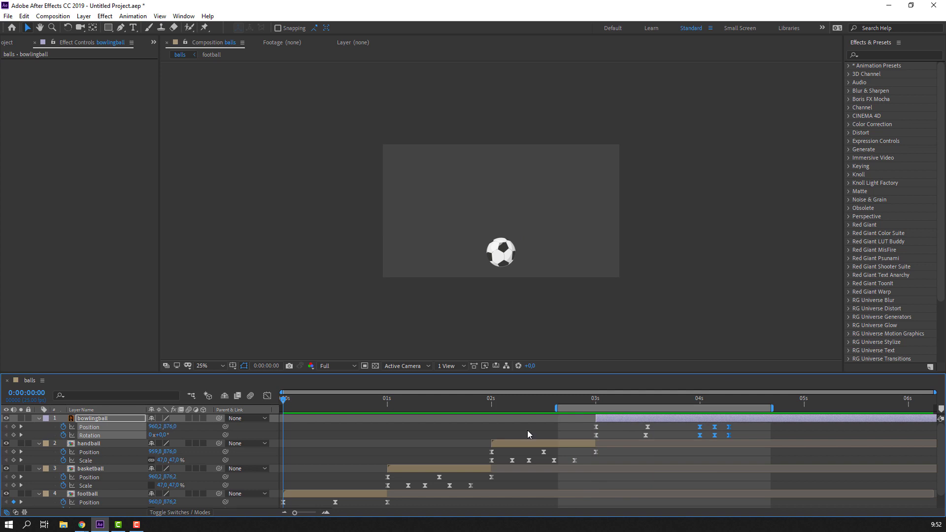
{"action": "scroll", "coordinate": [360, 457], "scroll_direction": "down", "scroll_amount": 1}
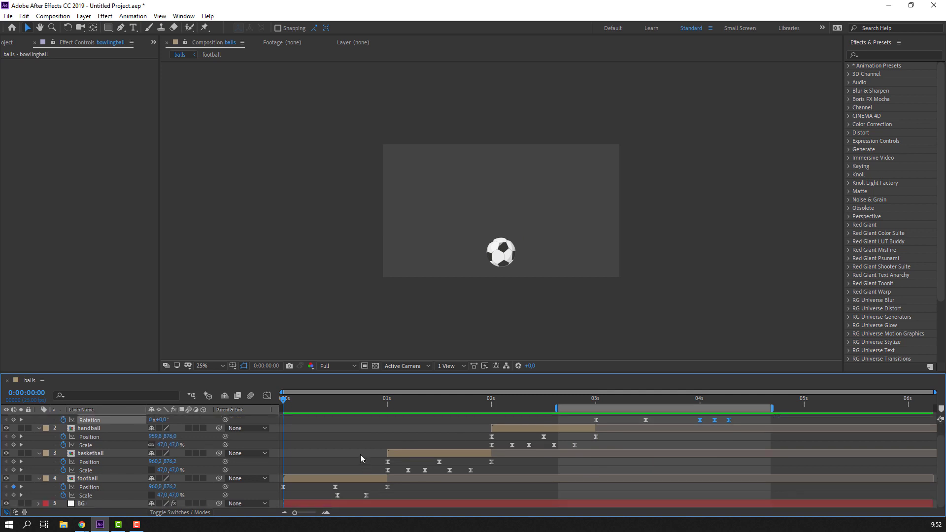
{"action": "left_click", "coordinate": [85, 478]}
Step: Inside the football precomp, keyframe the ball's Rotation at 0s and set a spin at 0:00:00:12
{"action": "double_click", "coordinate": [298, 478]}
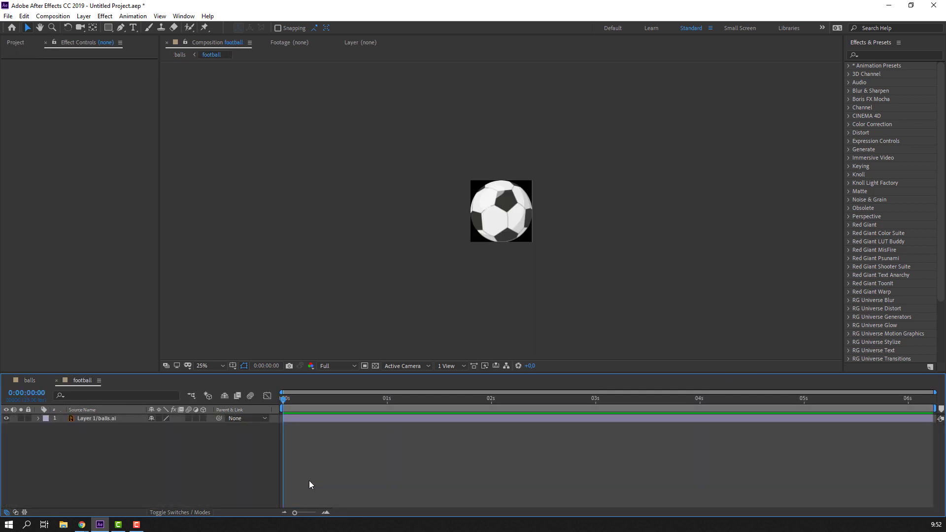
{"action": "left_click", "coordinate": [95, 419]}
{"action": "key", "text": "r"}
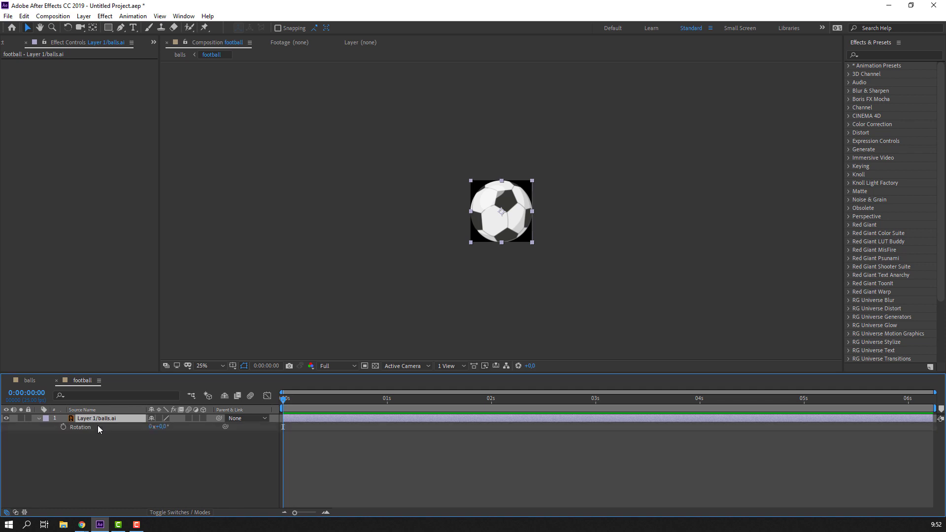
{"action": "left_click", "coordinate": [62, 427]}
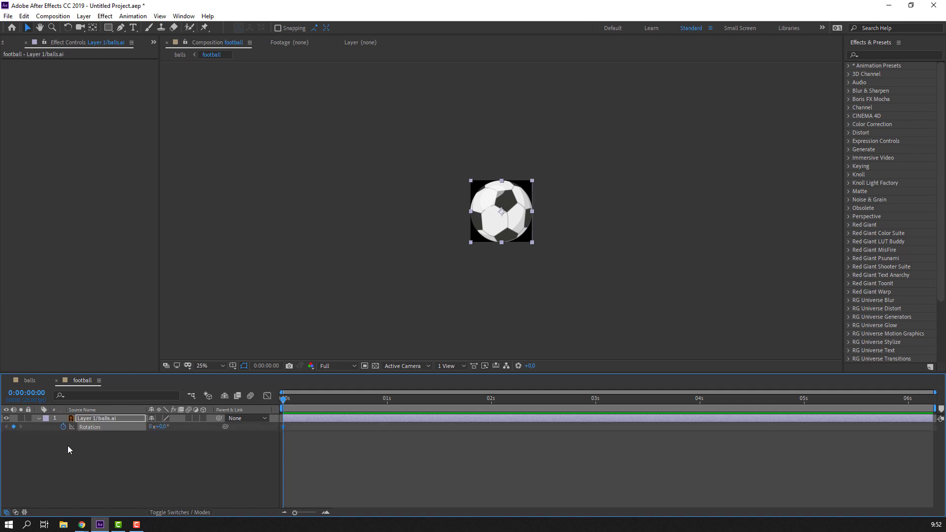
{"action": "left_click", "coordinate": [28, 379]}
{"action": "left_click_drag", "start_coordinate": [286, 406], "coordinate": [336, 405]}
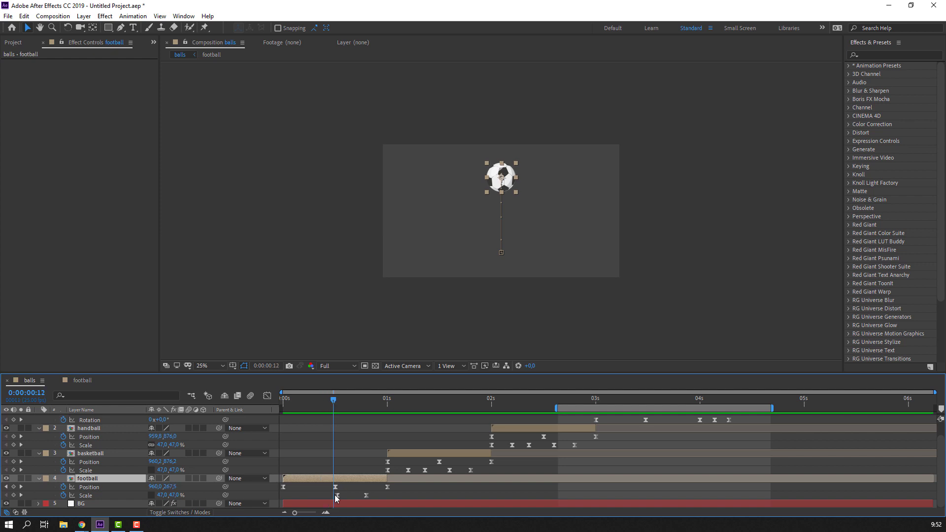
{"action": "left_click", "coordinate": [79, 381]}
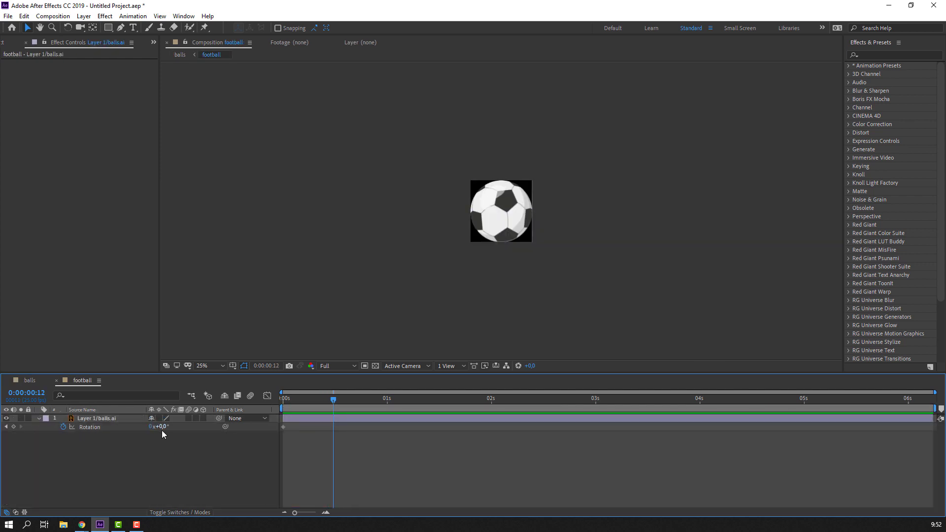
{"action": "left_click_drag", "start_coordinate": [162, 427], "coordinate": [186, 427]}
{"action": "left_click", "coordinate": [30, 380]}
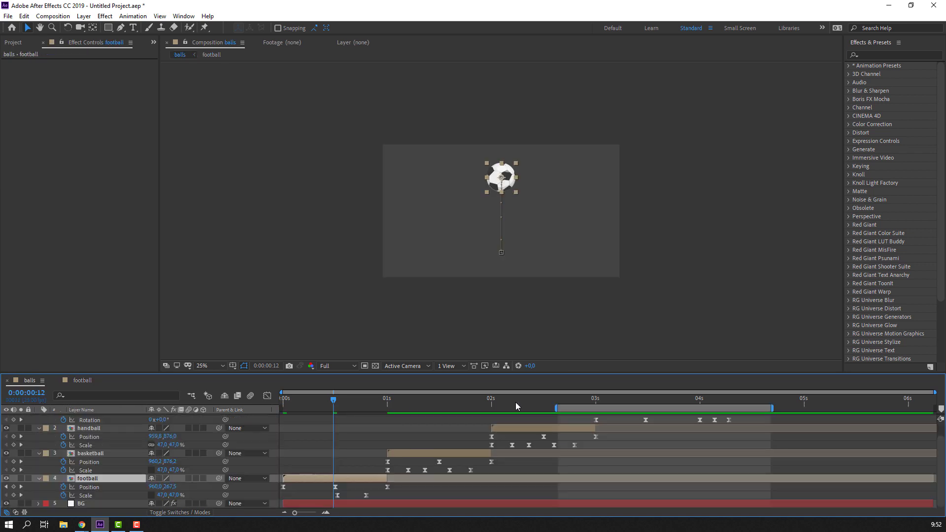
Step: Limit the preview range to the first two seconds and preview the football's bounce
{"action": "left_click_drag", "start_coordinate": [568, 409], "coordinate": [294, 409]}
{"action": "key", "text": "space"}
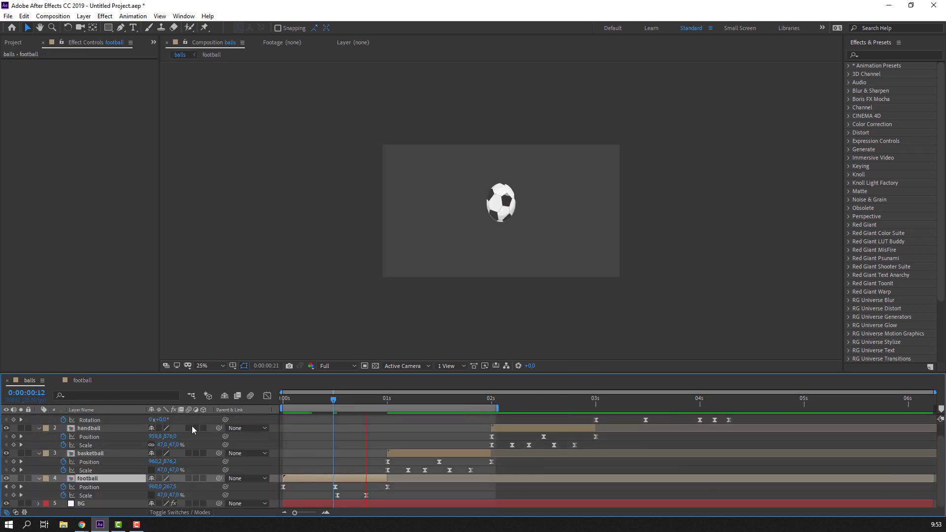
{"action": "key", "text": "space"}
{"action": "key", "text": "period"}
{"action": "key", "text": "period"}
{"action": "left_click_drag", "start_coordinate": [328, 402], "coordinate": [272, 400]}
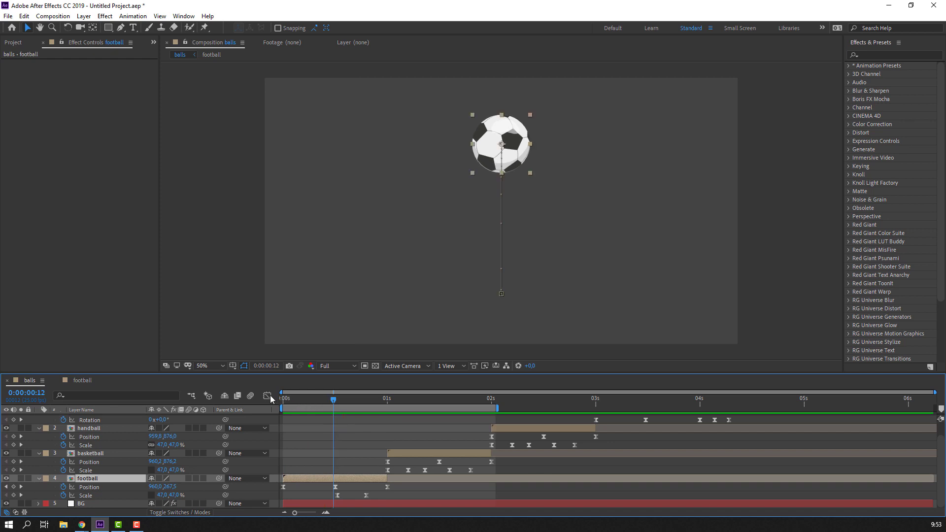
{"action": "key", "text": "space"}
{"action": "left_click_drag", "start_coordinate": [338, 402], "coordinate": [371, 404]}
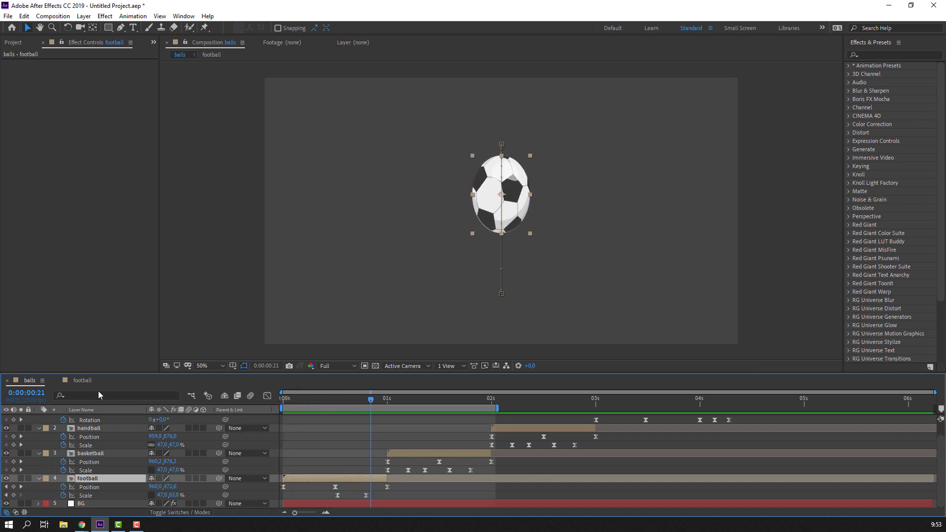
Step: Add a final football spin key at 0:00:01:00 (110°), Easy Ease the rotation keys, and check the bounce
{"action": "left_click", "coordinate": [82, 380]}
{"action": "left_click_drag", "start_coordinate": [158, 427], "coordinate": [197, 426]}
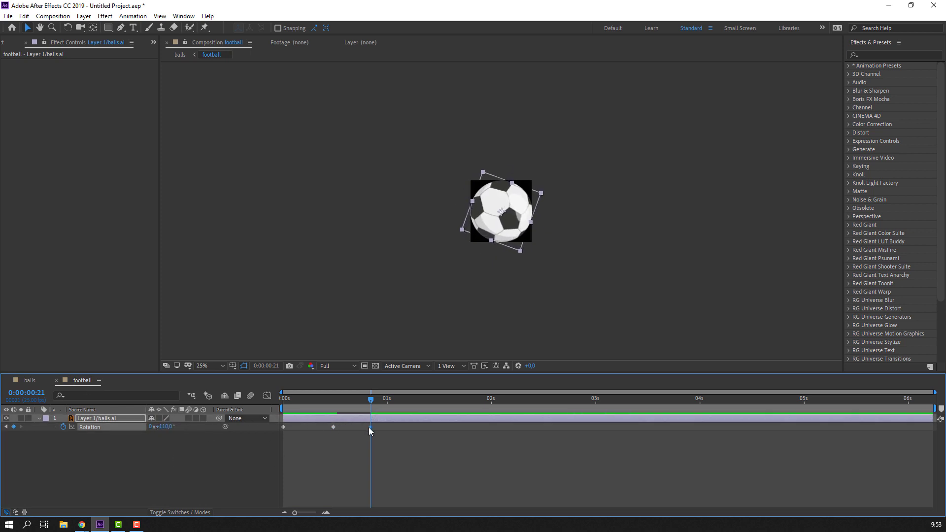
{"action": "left_click_drag", "start_coordinate": [370, 428], "coordinate": [282, 427]}
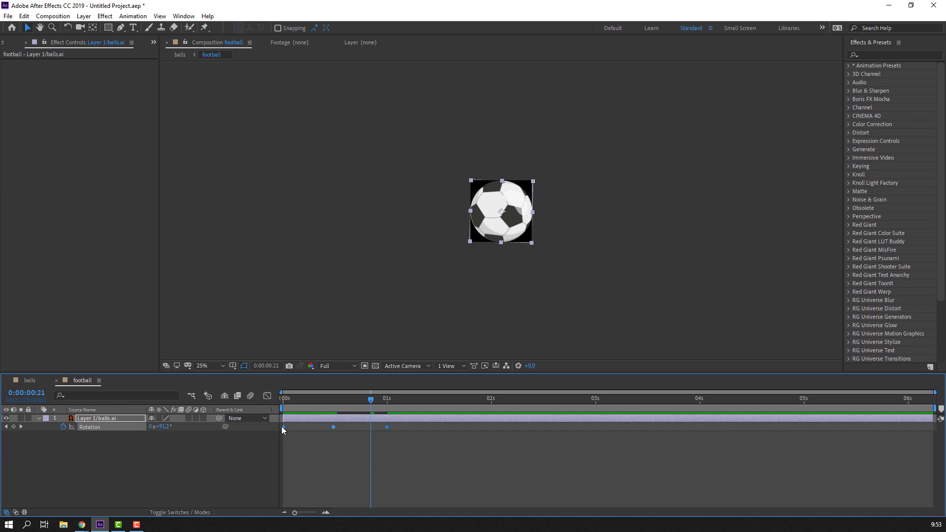
{"action": "right_click", "coordinate": [281, 427]}
{"action": "mouse_move", "coordinate": [369, 419]}
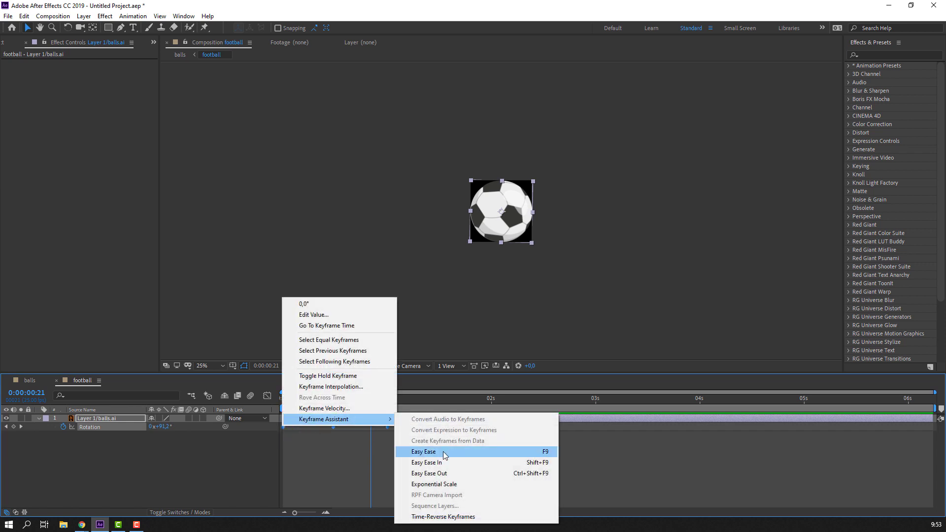
{"action": "left_click", "coordinate": [424, 452]}
{"action": "left_click", "coordinate": [29, 380]}
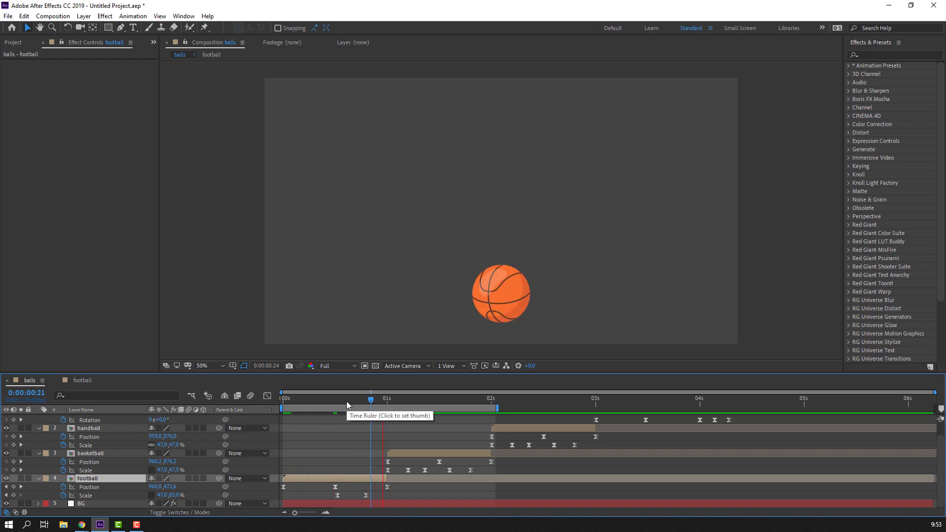
{"action": "left_click_drag", "start_coordinate": [347, 401], "coordinate": [263, 454]}
{"action": "left_click", "coordinate": [82, 379]}
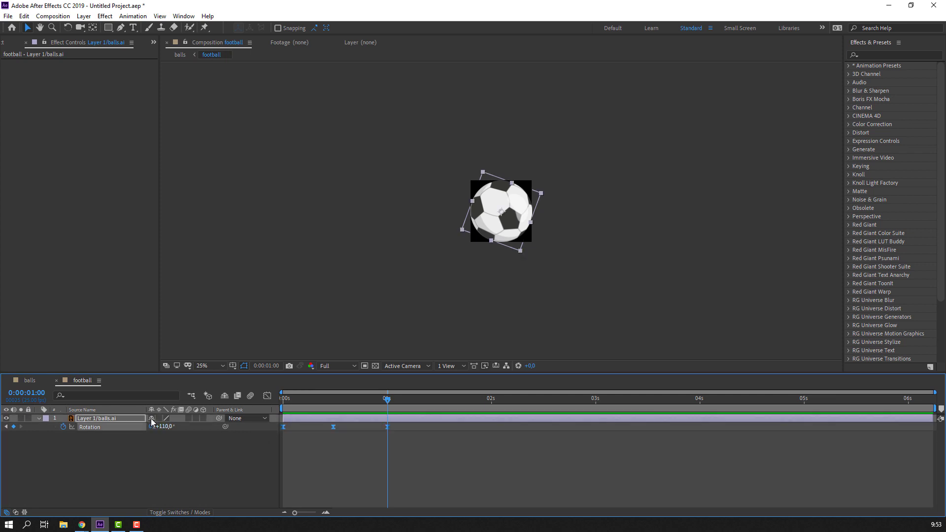
{"action": "left_click", "coordinate": [56, 381]}
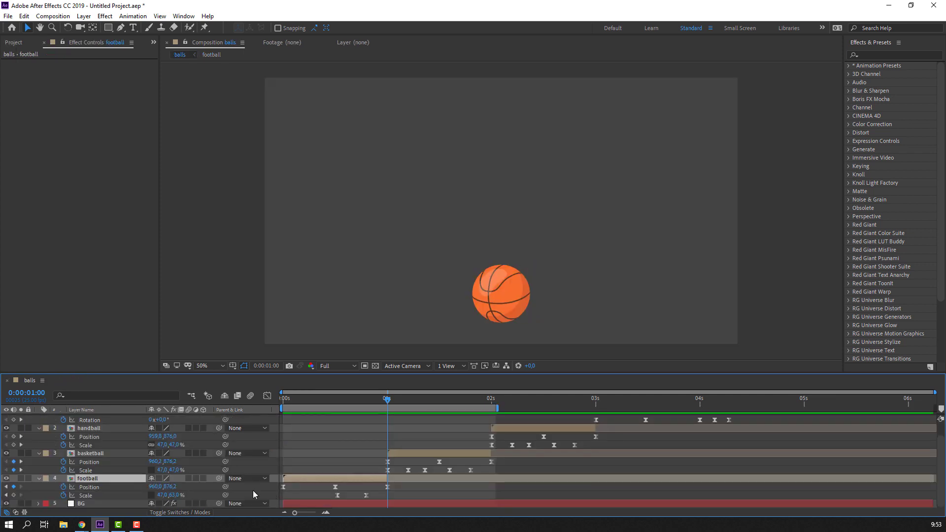
Step: Open the basketball precomp, scrub to check its spin, and close it
{"action": "double_click", "coordinate": [92, 454]}
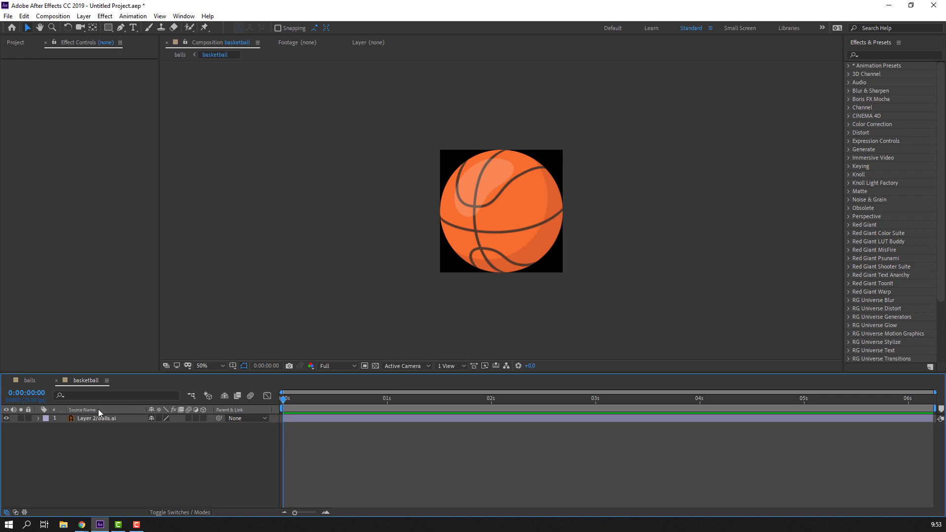
{"action": "left_click", "coordinate": [104, 420]}
{"action": "key", "text": "Return"}
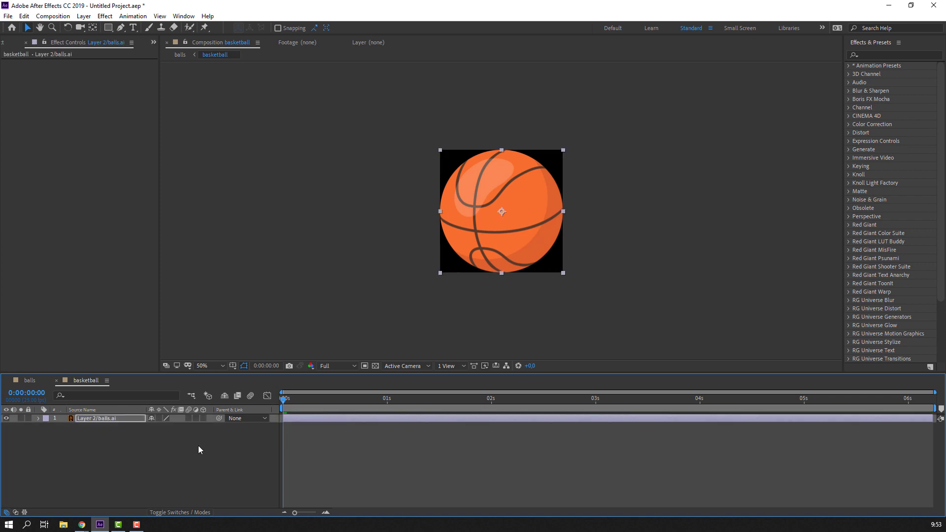
{"action": "left_click_drag", "start_coordinate": [286, 408], "coordinate": [489, 402]}
{"action": "left_click", "coordinate": [56, 381]}
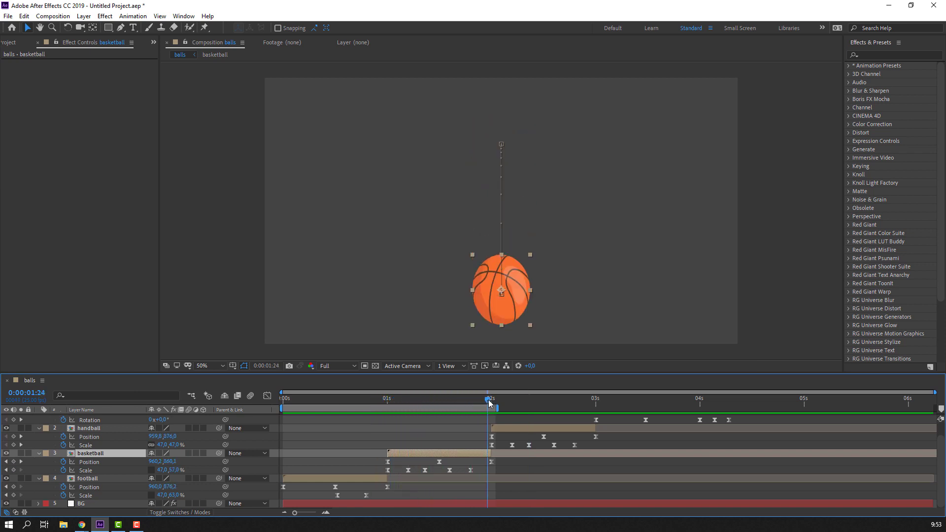
Step: Check the handball precomp's spin, then extend the balls work area to about 4.7 seconds
{"action": "double_click", "coordinate": [92, 428]}
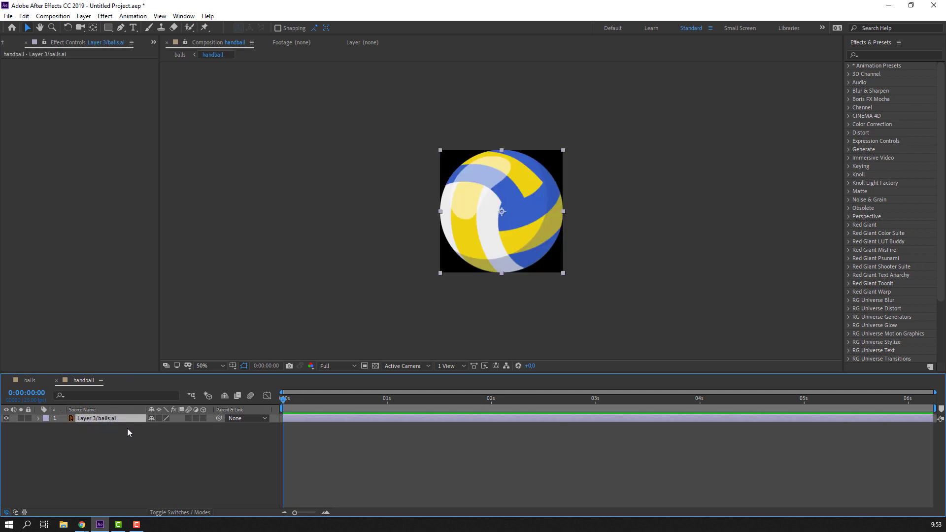
{"action": "key", "text": "Return"}
{"action": "mouse_move", "coordinate": [296, 398]}
{"action": "left_mouse_down"}
{"action": "mouse_move", "coordinate": [317, 397]}
{"action": "mouse_move", "coordinate": [283, 398]}
{"action": "left_mouse_up"}
{"action": "left_click", "coordinate": [55, 380]}
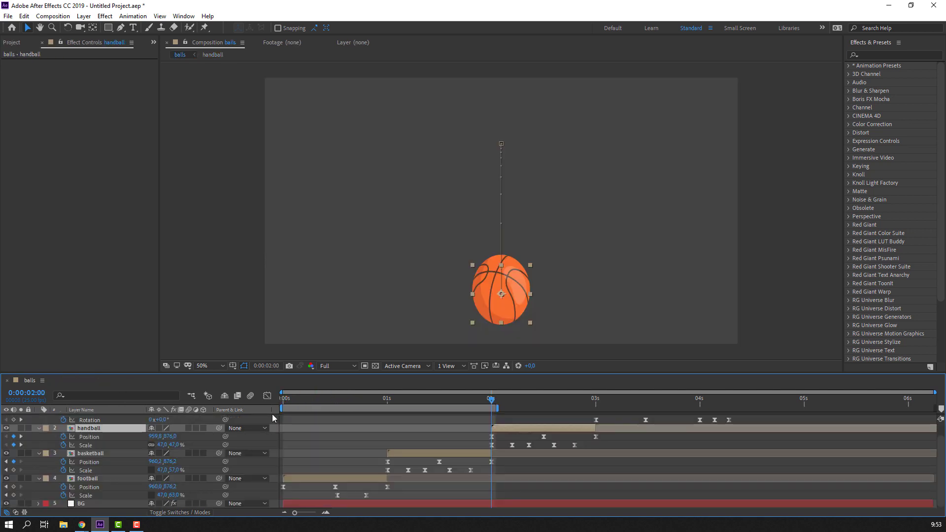
{"action": "left_click_drag", "start_coordinate": [498, 408], "coordinate": [597, 408]}
{"action": "scroll", "coordinate": [631, 467], "scroll_direction": "up", "scroll_amount": 1}
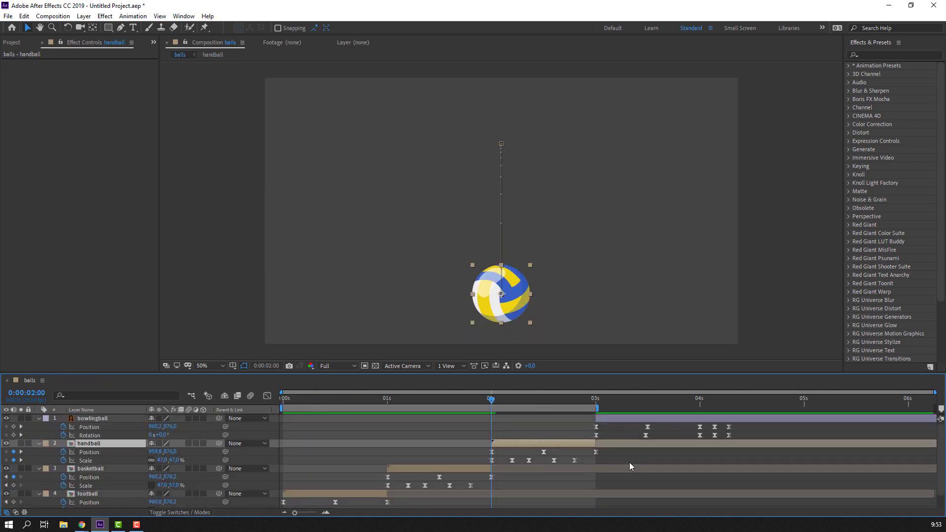
{"action": "left_click_drag", "start_coordinate": [491, 398], "coordinate": [777, 405]}
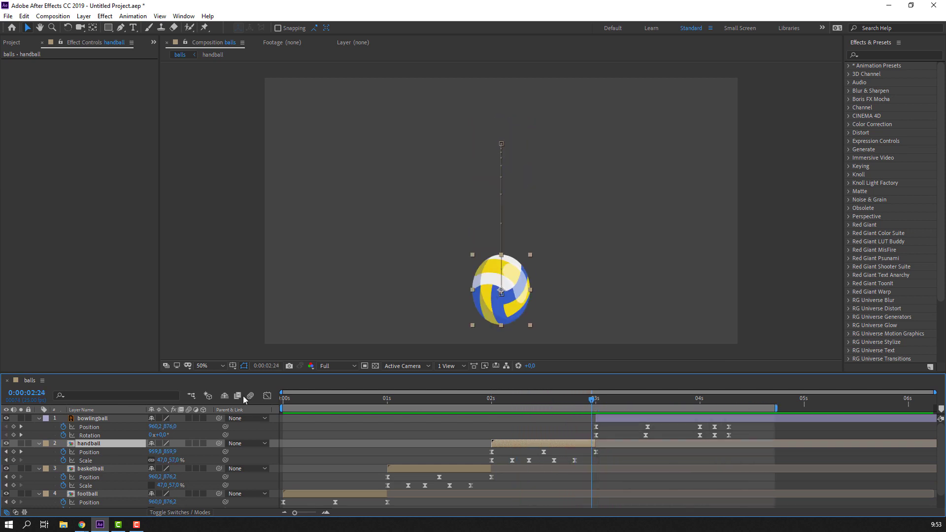
Step: Set viewer magnification to Fit up to 100% and preview the bouncing sequence
{"action": "left_click", "coordinate": [210, 369]}
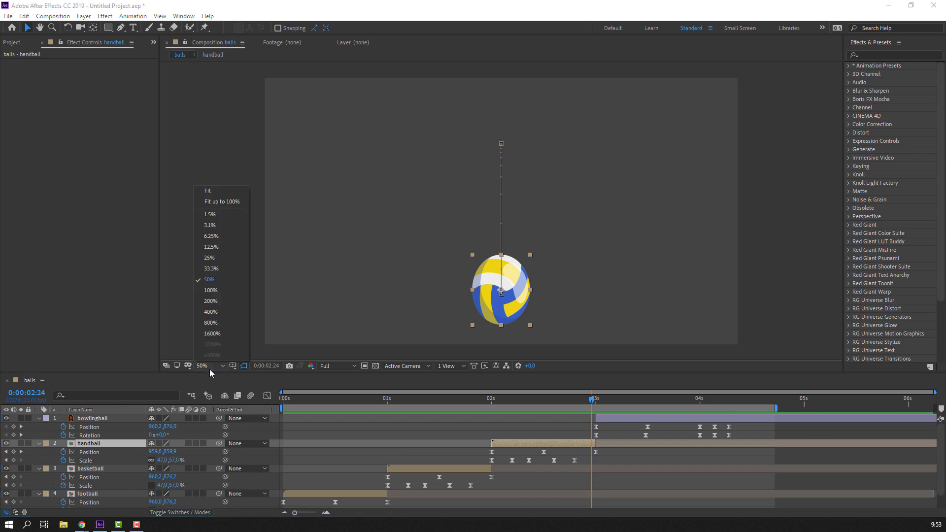
{"action": "left_click", "coordinate": [218, 205]}
{"action": "key", "text": "space"}
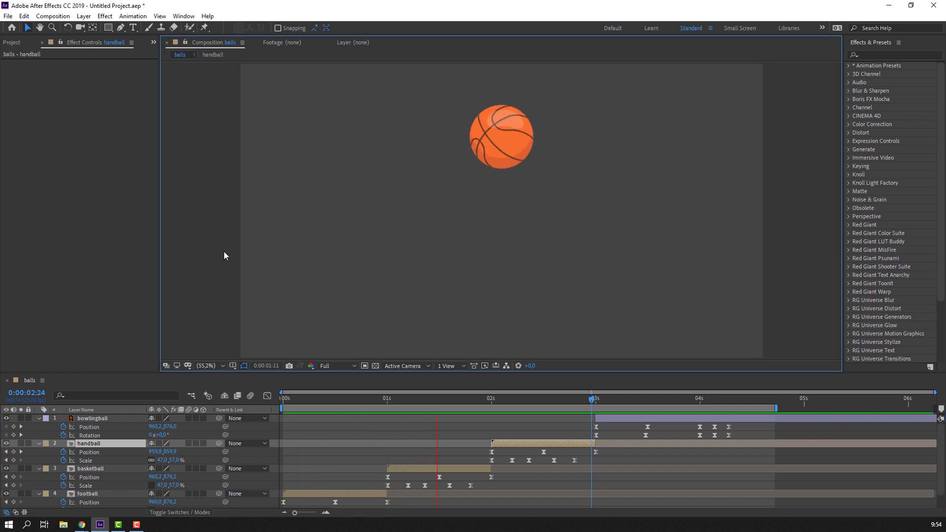
{"action": "key", "text": "comma"}
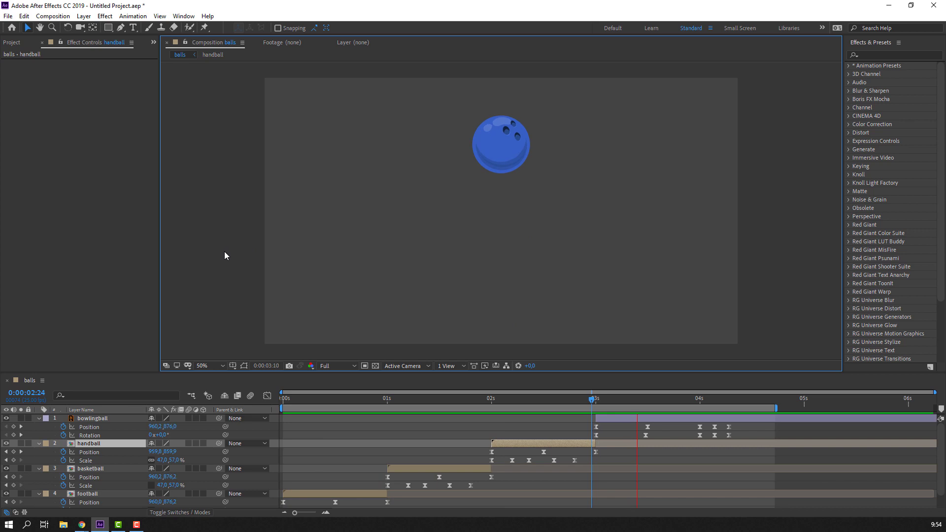
{"action": "left_click", "coordinate": [157, 423]}
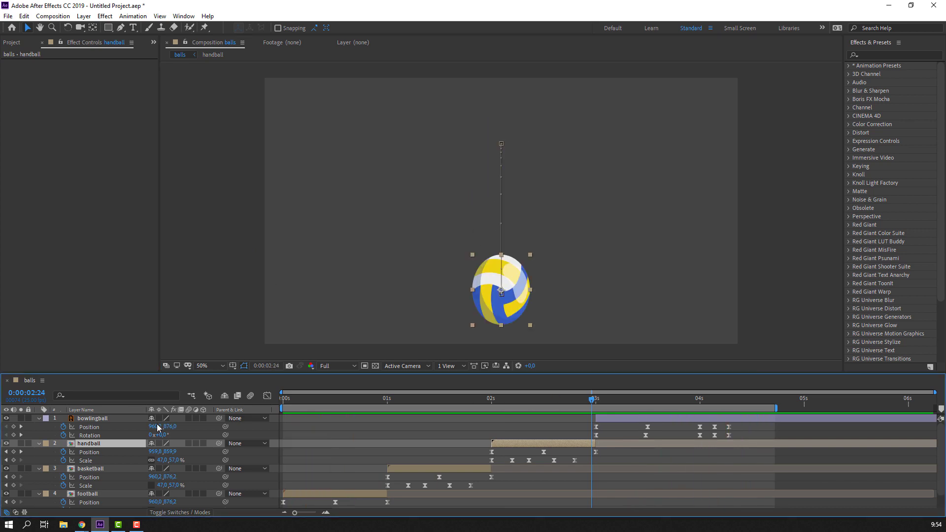
Step: Collapse the bowlingball, handball, basketball and football layers to single rows and deselect
{"action": "left_click", "coordinate": [39, 419]}
{"action": "left_click", "coordinate": [38, 426]}
{"action": "left_click", "coordinate": [38, 435]}
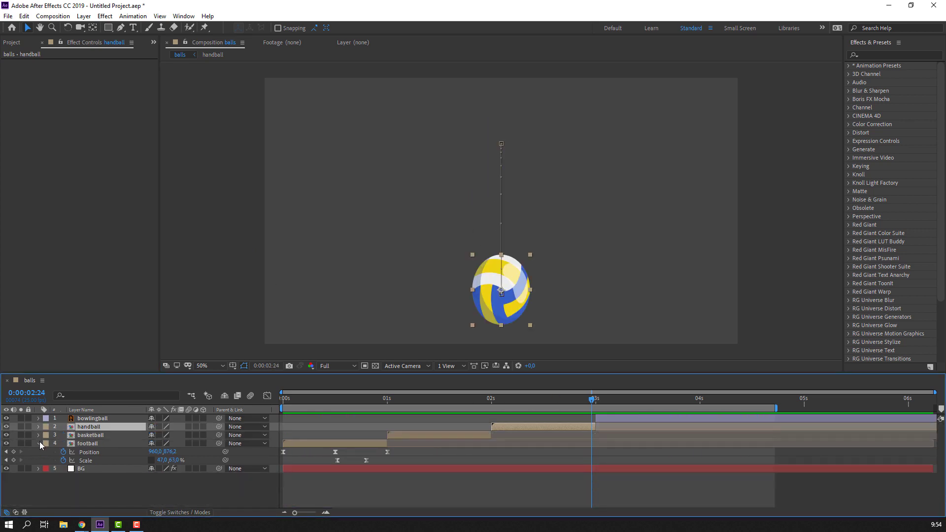
{"action": "left_click", "coordinate": [39, 444]}
{"action": "left_click", "coordinate": [54, 467]}
Step: At the timeline start, draw a flat ellipse just below the football with the Ellipse Tool
{"action": "key", "text": "Home"}
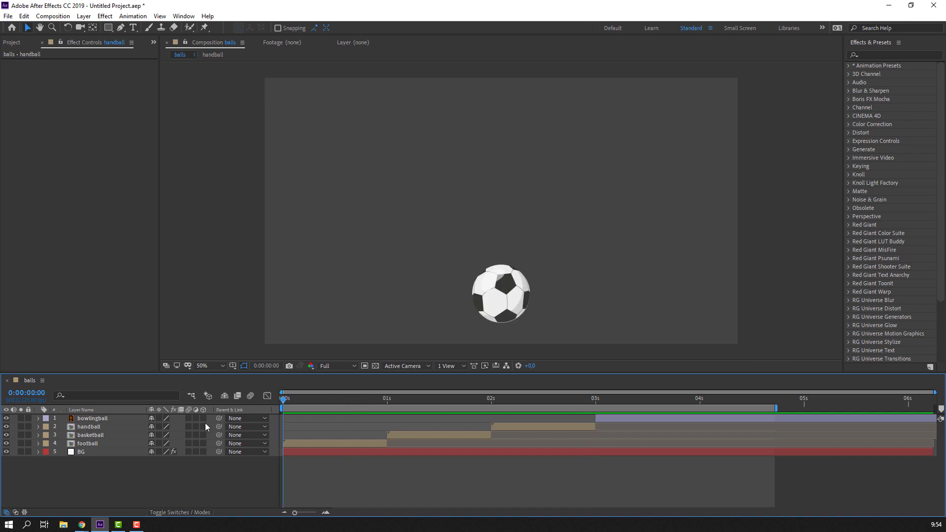
{"action": "left_click", "coordinate": [106, 29]}
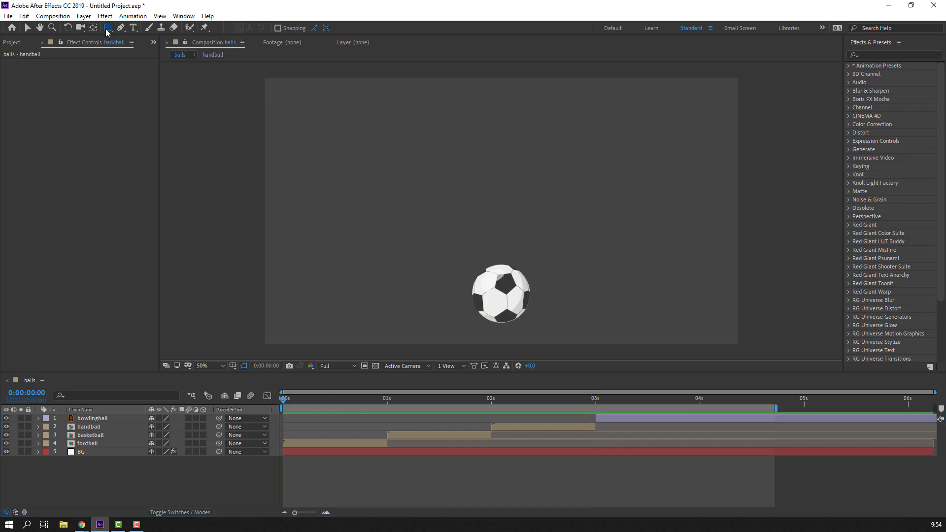
{"action": "left_click", "coordinate": [141, 49]}
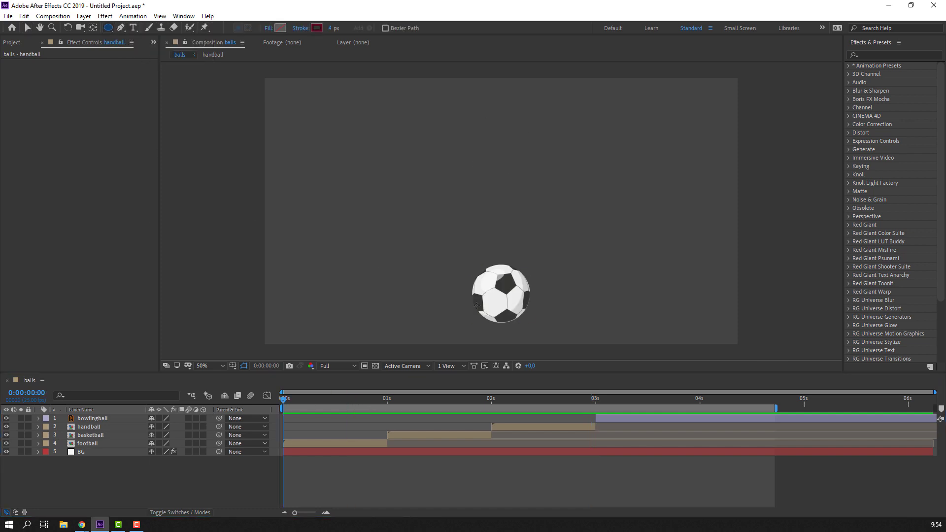
{"action": "scroll", "coordinate": [429, 283], "scroll_direction": "up", "scroll_amount": 2}
{"action": "left_click_drag", "start_coordinate": [430, 283], "coordinate": [538, 294]}
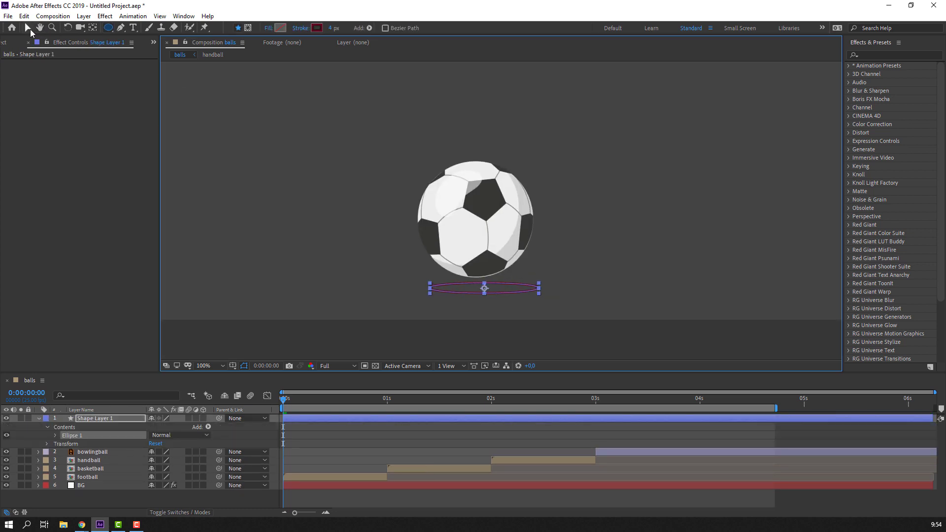
{"action": "left_click", "coordinate": [28, 29]}
Step: Set the ellipse's stroke to None and its fill to dark grey #1F1F1F
{"action": "left_click", "coordinate": [380, 29]}
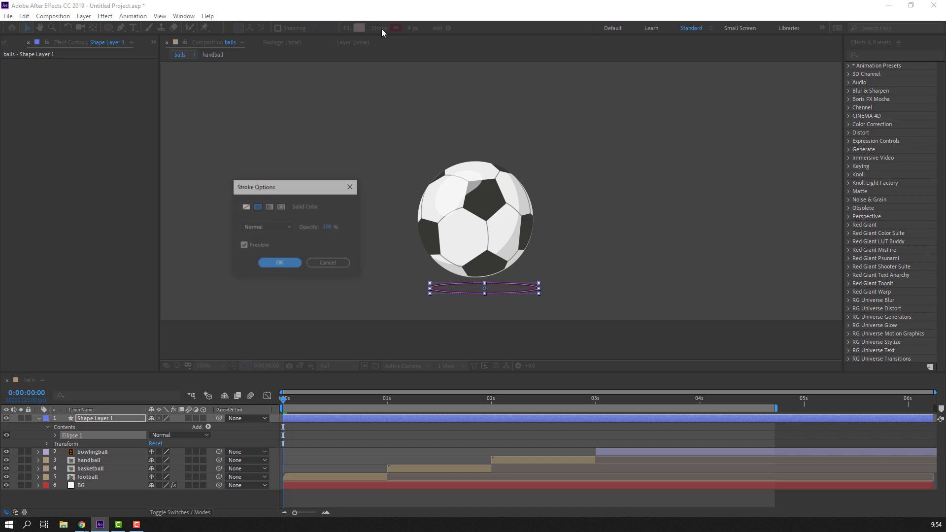
{"action": "left_click", "coordinate": [245, 206]}
{"action": "left_click", "coordinate": [280, 264]}
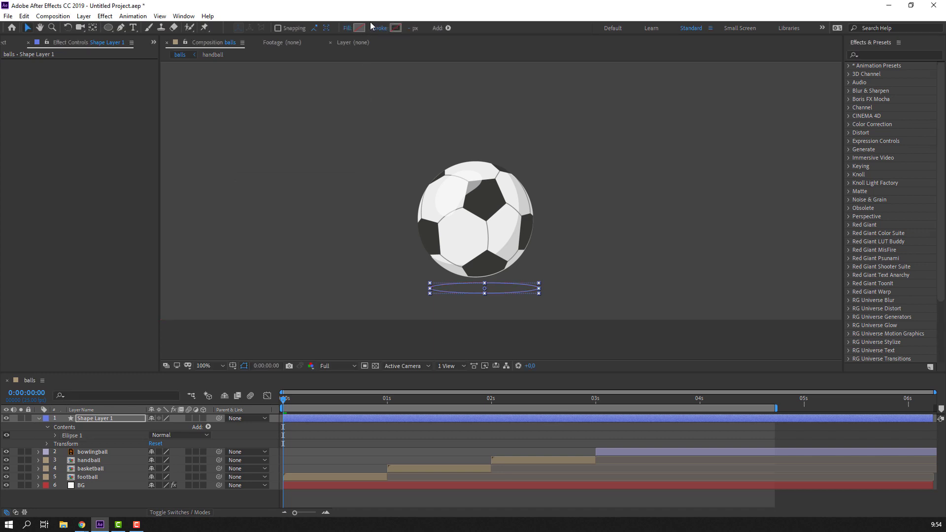
{"action": "left_click", "coordinate": [359, 29]}
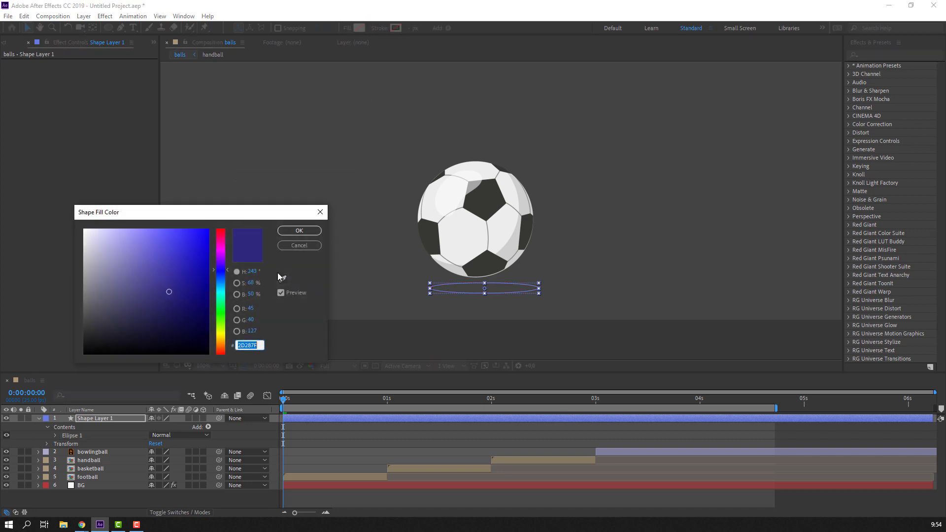
{"action": "left_click", "coordinate": [283, 279]}
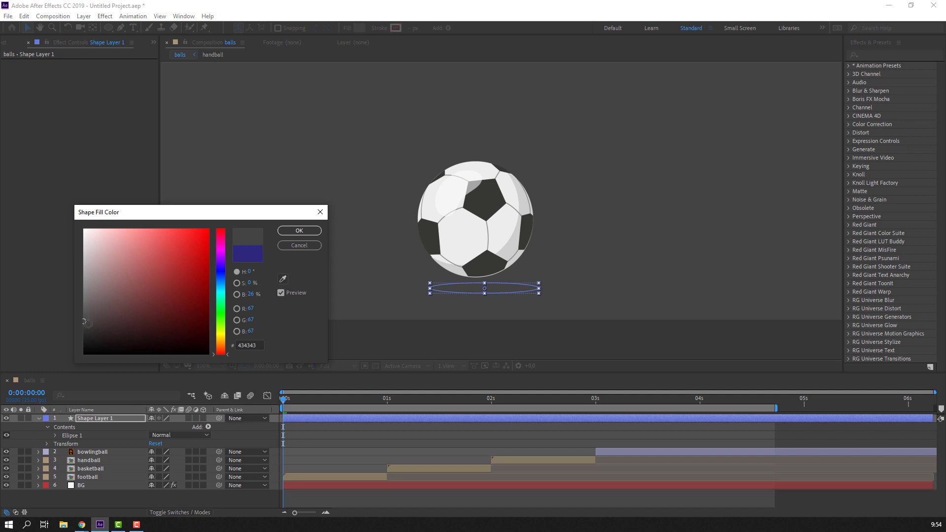
{"action": "left_click_drag", "start_coordinate": [87, 323], "coordinate": [84, 339]}
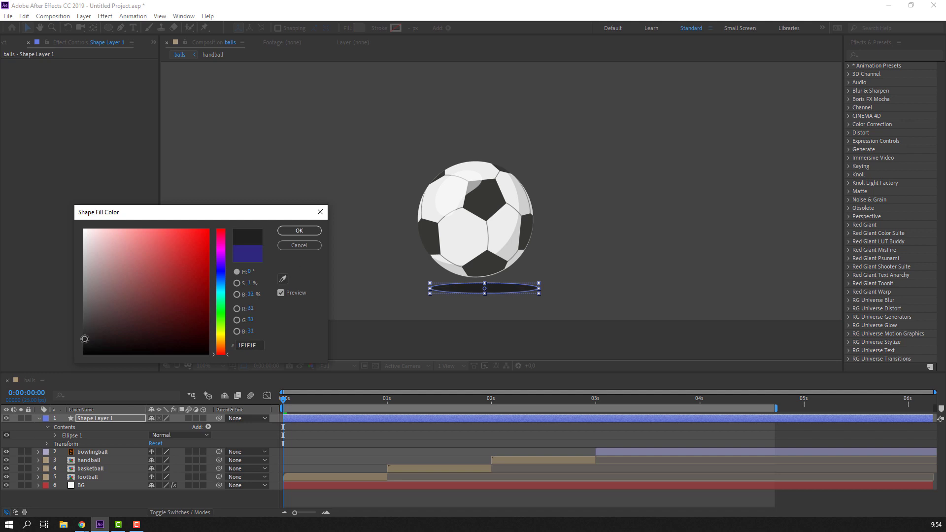
{"action": "left_click", "coordinate": [296, 231]}
Step: Collapse the shape layer's contents and select it for renaming
{"action": "left_click", "coordinate": [190, 501]}
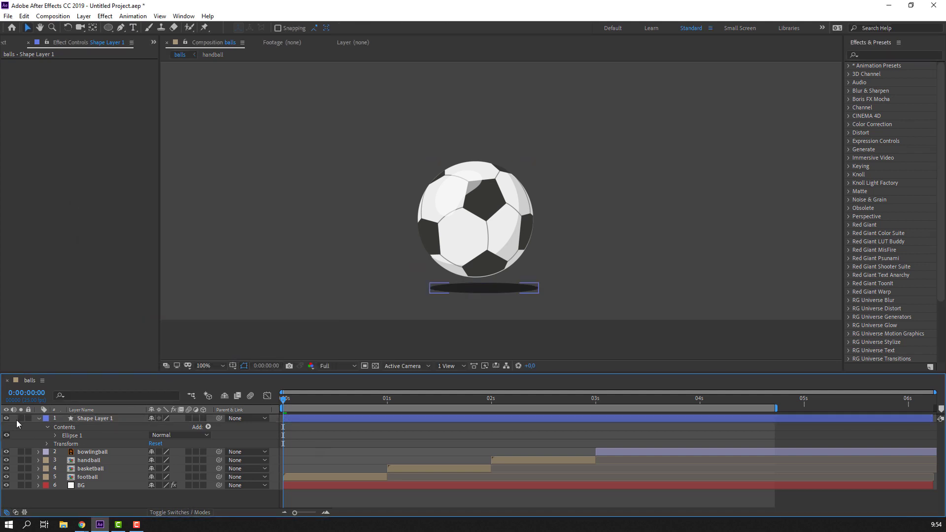
{"action": "left_click", "coordinate": [38, 418]}
{"action": "left_click", "coordinate": [96, 422]}
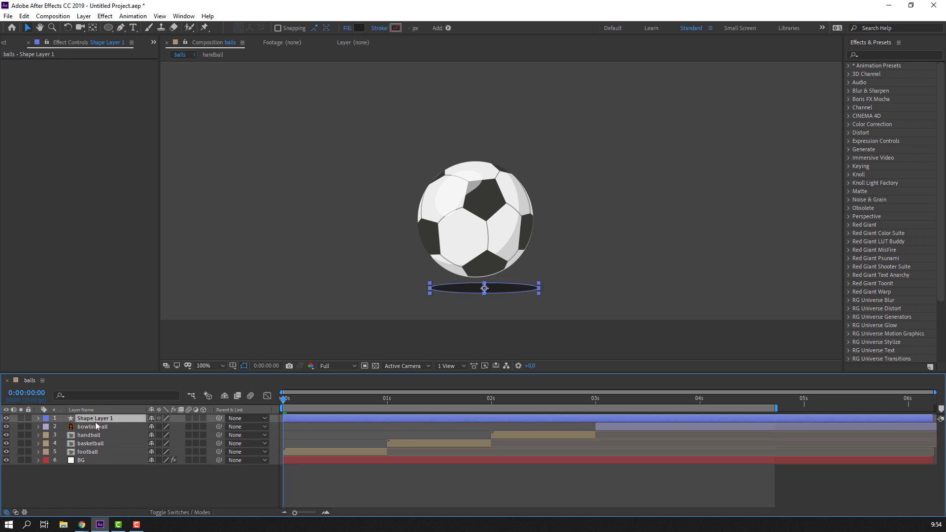
{"action": "key", "text": "Return"}
Step: Rename the shape layer 'shadow_1' and move it below the football layer
{"action": "type", "text": "shadow_1"}
{"action": "key", "text": "Return"}
{"action": "left_click_drag", "start_coordinate": [94, 422], "coordinate": [96, 457]}
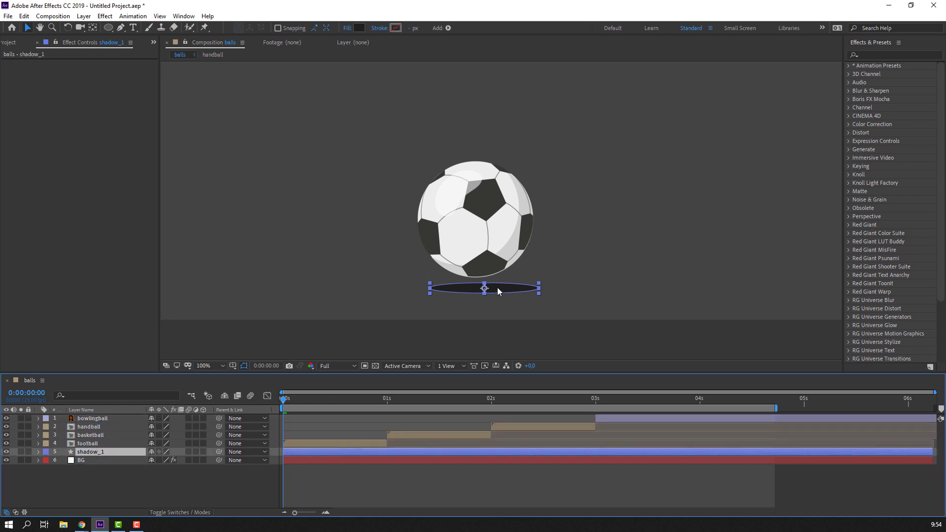
Step: Nudge the shadow ellipse up under the football's base and select shadow_1
{"action": "left_click_drag", "start_coordinate": [498, 287], "coordinate": [492, 278]}
{"action": "left_click", "coordinate": [240, 469]}
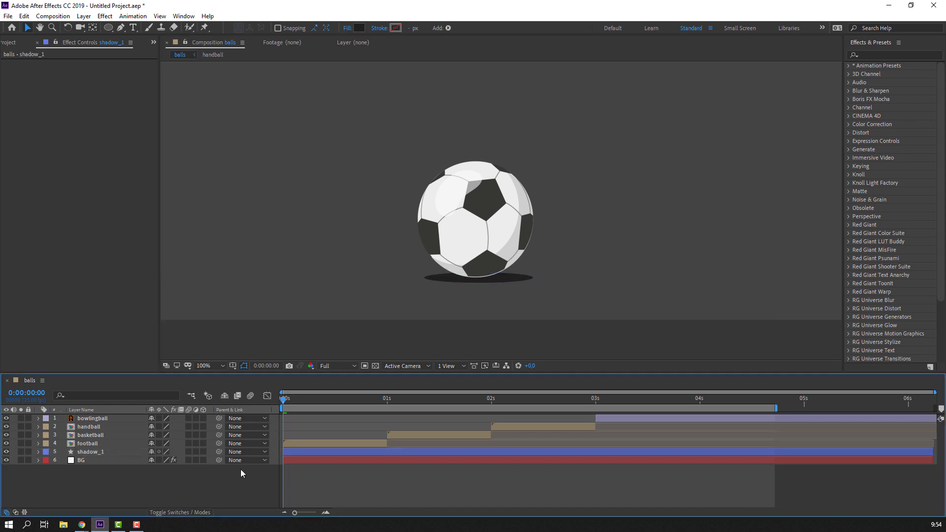
{"action": "scroll", "coordinate": [359, 275], "scroll_direction": "down", "scroll_amount": 1}
{"action": "scroll", "coordinate": [359, 274], "scroll_direction": "up", "scroll_amount": 1}
{"action": "left_click", "coordinate": [92, 454]}
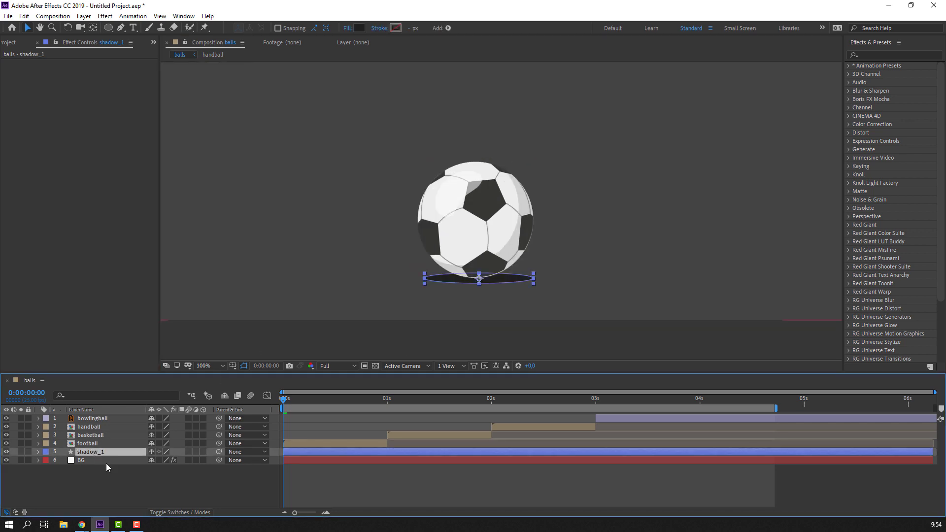
Step: Keyframe the shadow's Scale, shrinking it to 44% at the football's peak at frame 13
{"action": "key", "text": "s"}
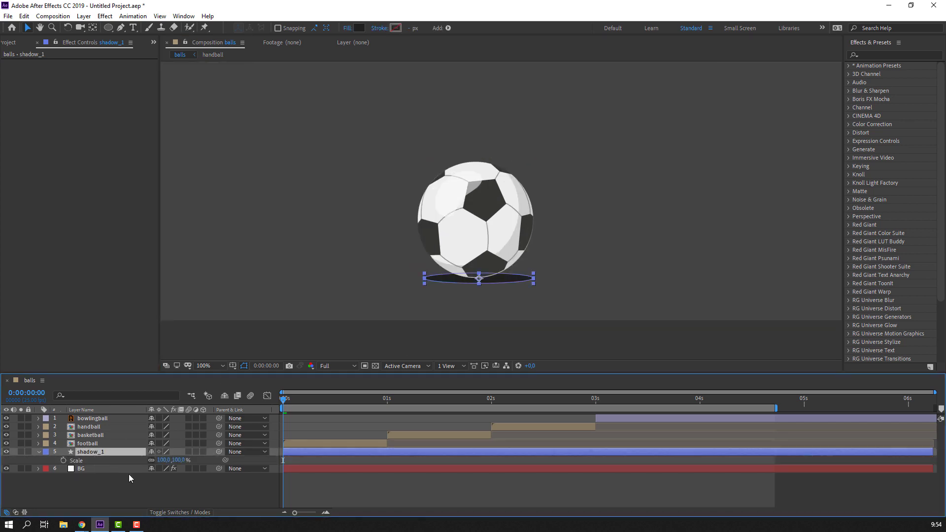
{"action": "left_click", "coordinate": [64, 460]}
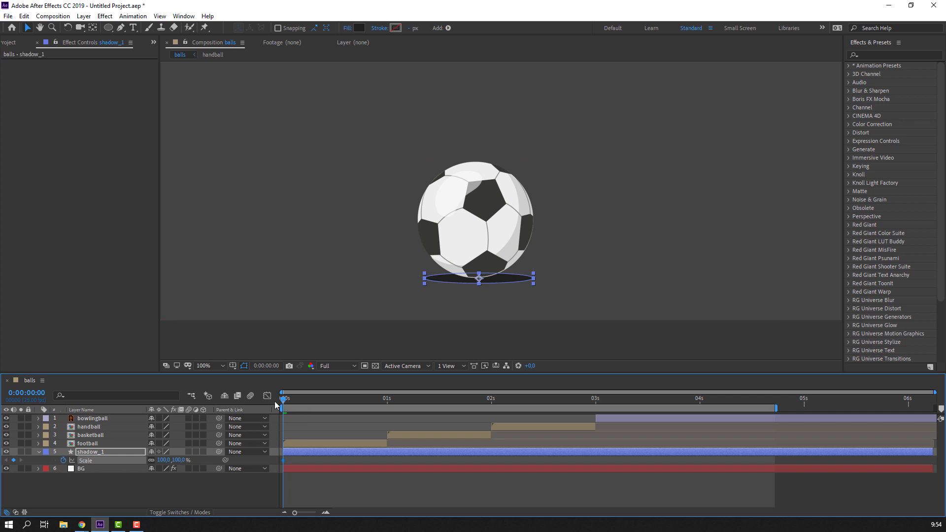
{"action": "left_click_drag", "start_coordinate": [274, 401], "coordinate": [316, 401]}
{"action": "scroll", "coordinate": [400, 321], "scroll_direction": "down", "scroll_amount": 1}
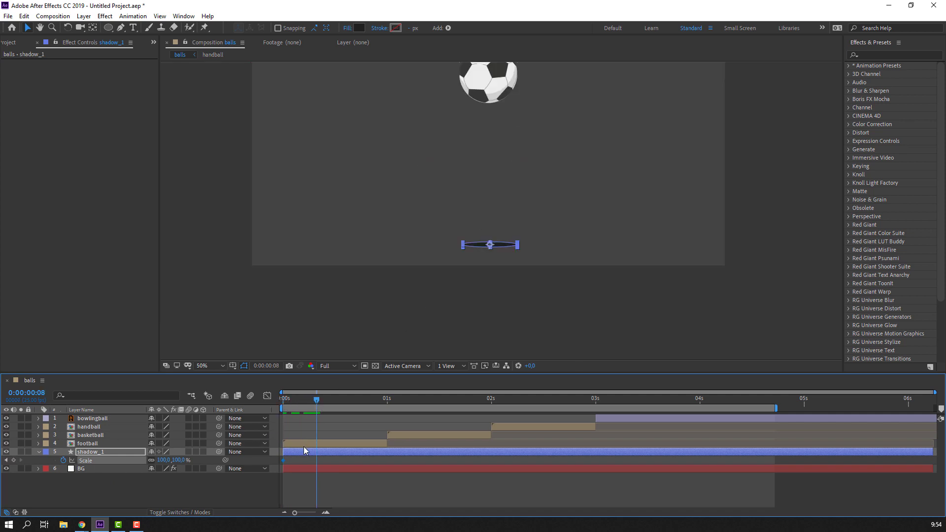
{"action": "left_click", "coordinate": [96, 444]}
{"action": "key", "text": "u"}
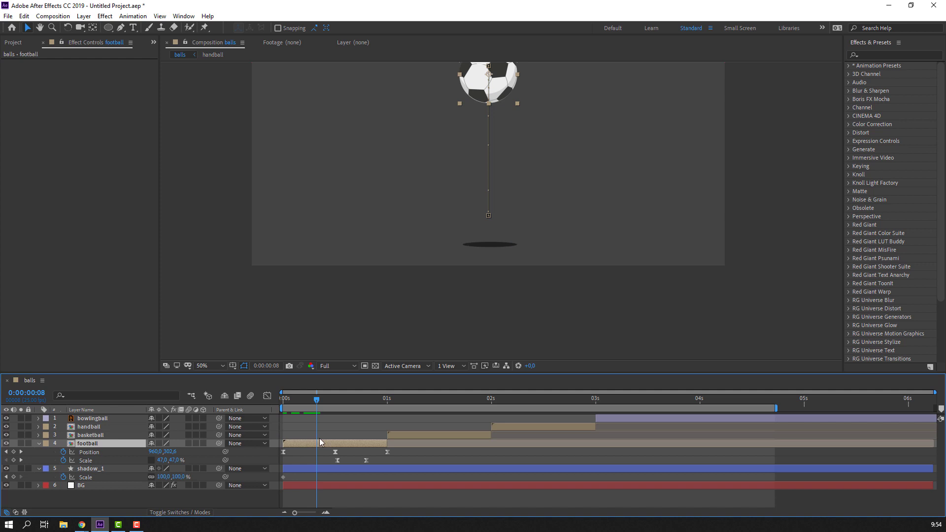
{"action": "left_click_drag", "start_coordinate": [316, 401], "coordinate": [333, 451]}
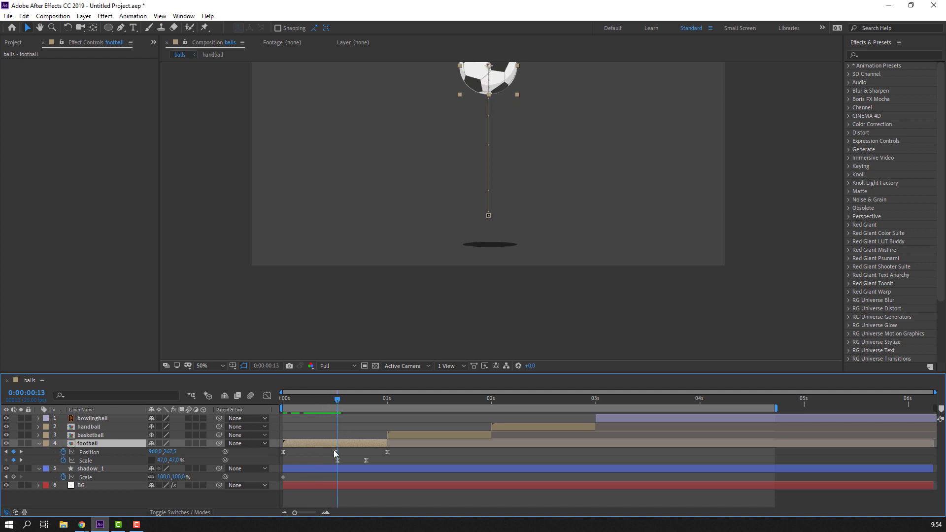
{"action": "left_click_drag", "start_coordinate": [166, 477], "coordinate": [126, 477]}
{"action": "left_click", "coordinate": [164, 498]}
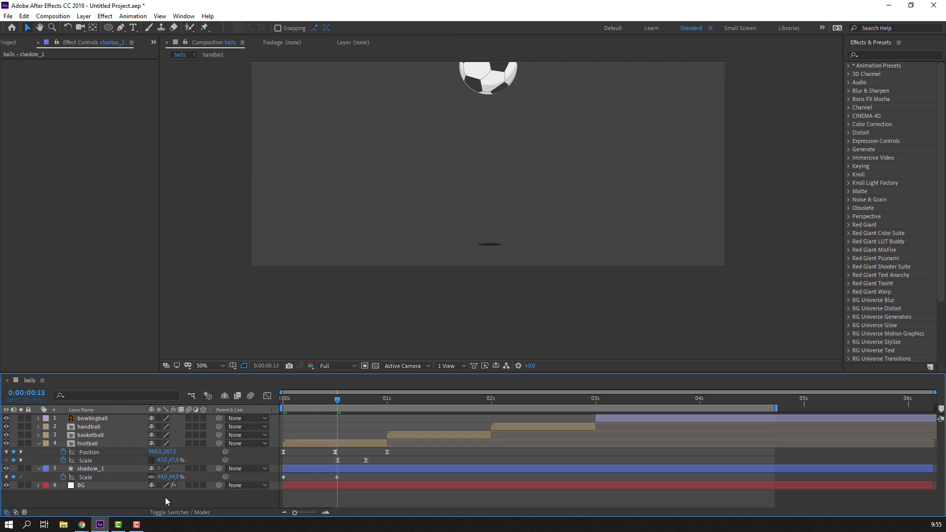
Step: Copy the first 100% Scale keyframe to one second so the shadow returns to full size
{"action": "left_click_drag", "start_coordinate": [337, 402], "coordinate": [386, 415]}
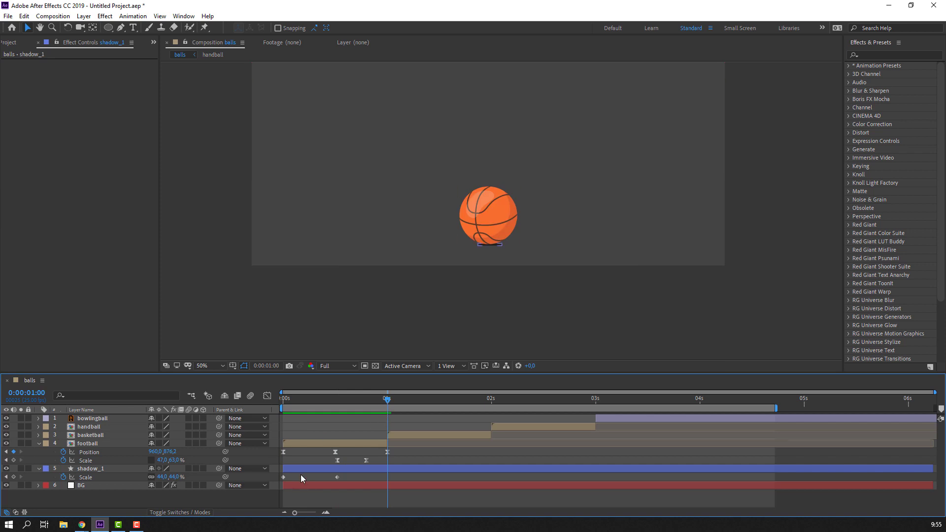
{"action": "left_click_drag", "start_coordinate": [300, 475], "coordinate": [279, 489]}
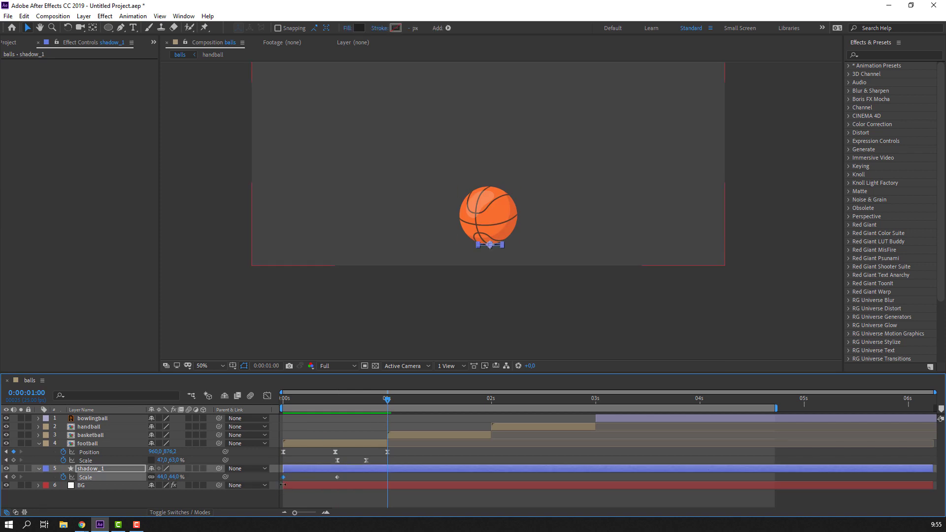
{"action": "key", "text": "ctrl+c"}
{"action": "key", "text": "ctrl+v"}
{"action": "left_click_drag", "start_coordinate": [407, 476], "coordinate": [278, 479]}
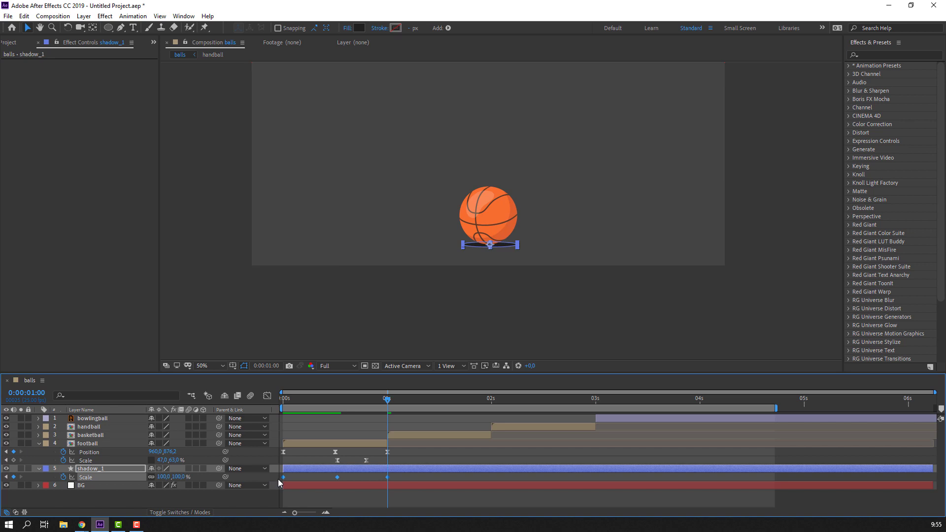
Step: Apply Easy Ease to the shadow's Scale keyframes and preview the bounce
{"action": "right_click", "coordinate": [283, 477]}
{"action": "mouse_move", "coordinate": [339, 470]}
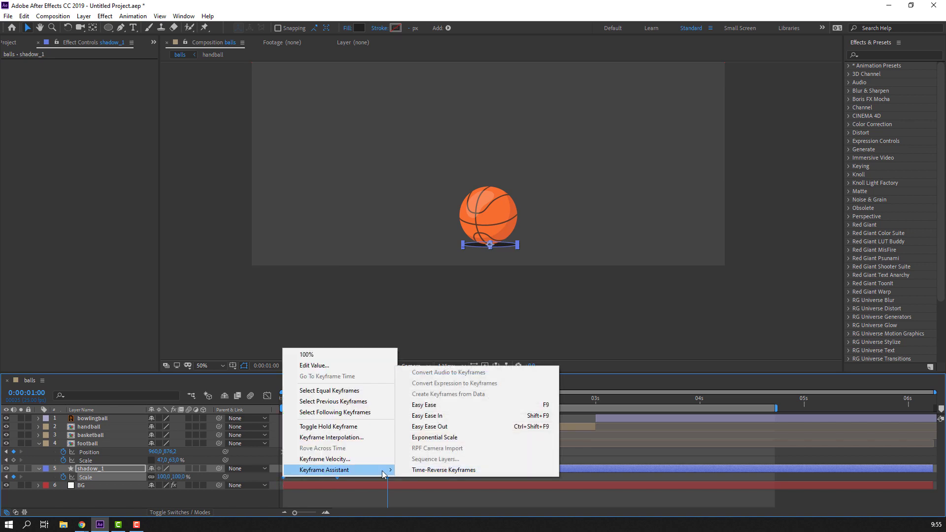
{"action": "left_click", "coordinate": [423, 405]}
{"action": "key", "text": "space"}
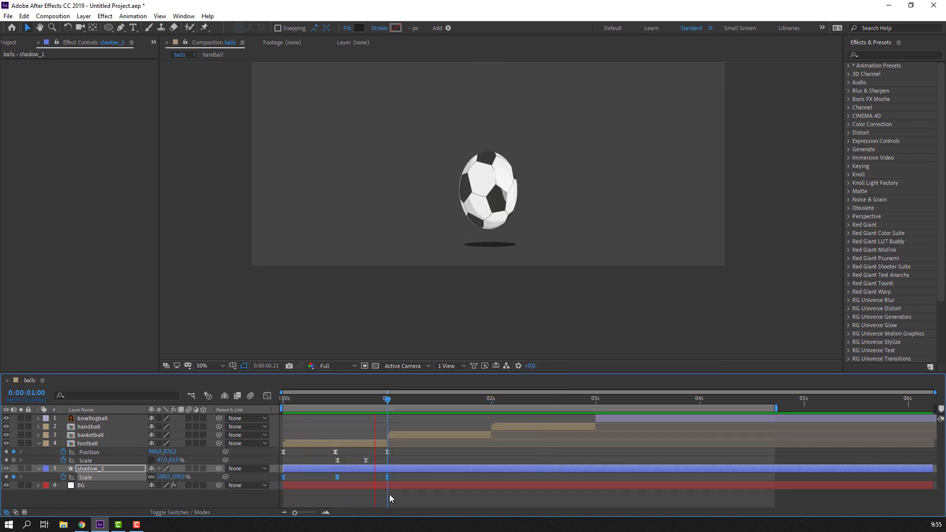
{"action": "key", "text": "space"}
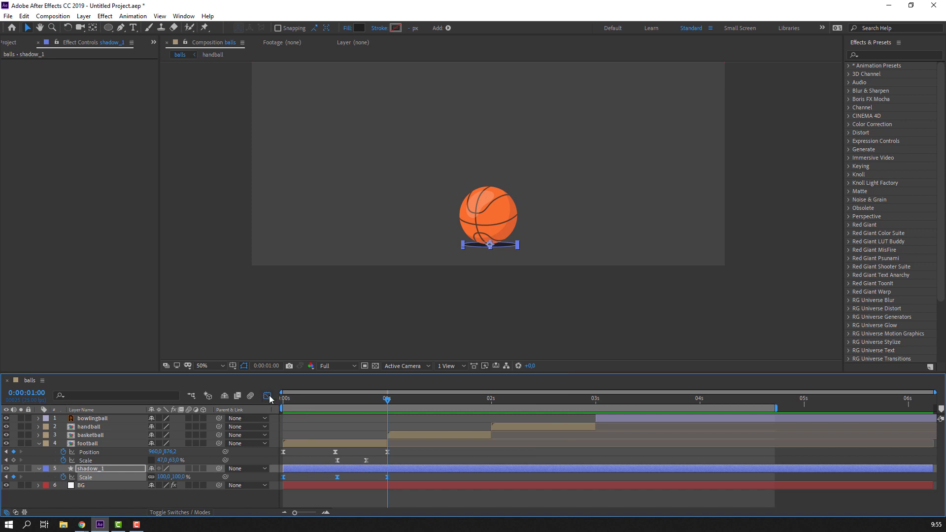
Step: In the Graph Editor, pull the Scale curve handles to sharpen the speed peak
{"action": "left_click", "coordinate": [267, 396]}
{"action": "double_click", "coordinate": [331, 458]}
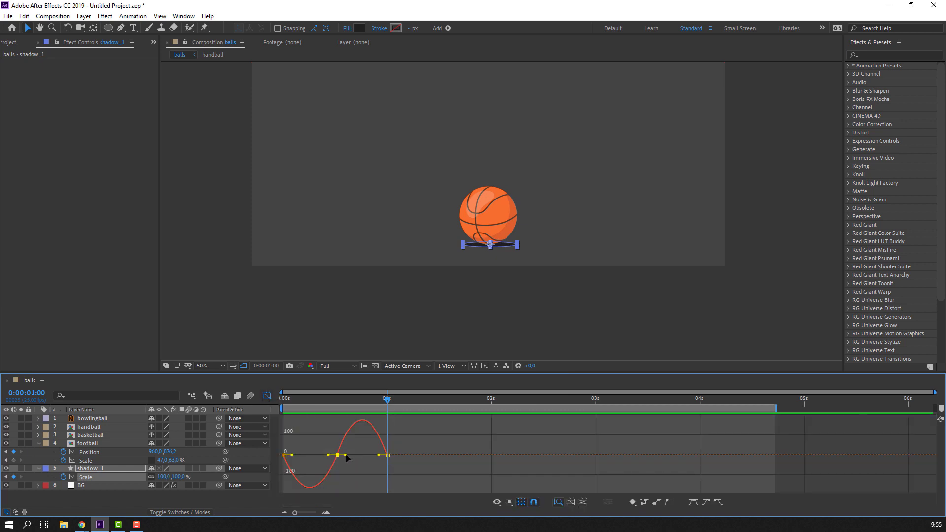
{"action": "left_click_drag", "start_coordinate": [347, 456], "coordinate": [310, 470]}
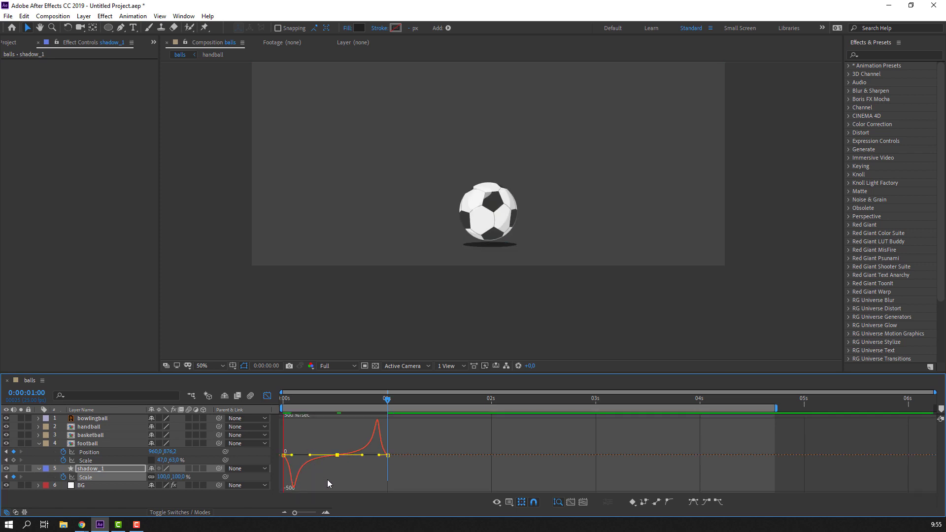
{"action": "key", "text": "space"}
{"action": "left_click", "coordinate": [267, 395]}
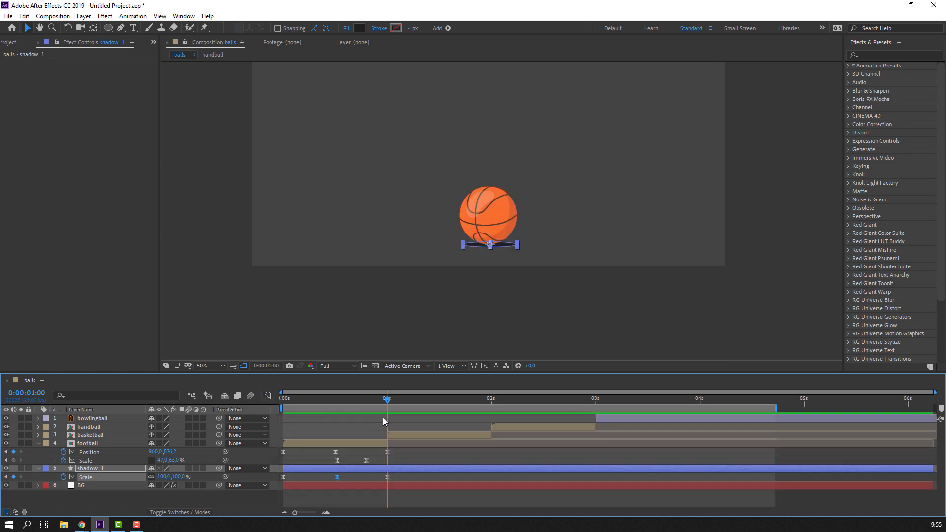
Step: Copy the three shadow Scale keyframes and paste them at 1:00, 2:00 and 3:00
{"action": "left_click", "coordinate": [167, 512]}
{"action": "left_click_drag", "start_coordinate": [422, 476], "coordinate": [297, 501]}
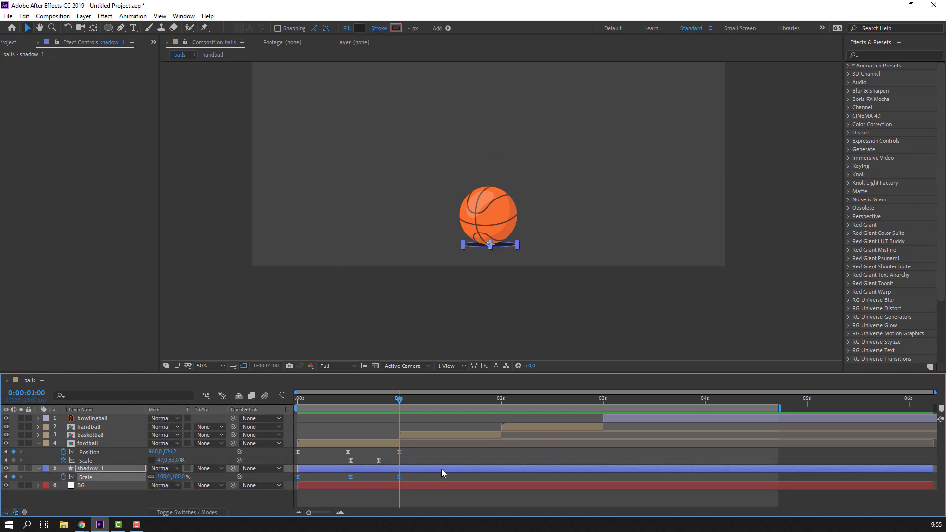
{"action": "key", "text": "ctrl+c"}
{"action": "key", "text": "ctrl+v"}
{"action": "left_click_drag", "start_coordinate": [400, 399], "coordinate": [501, 405]}
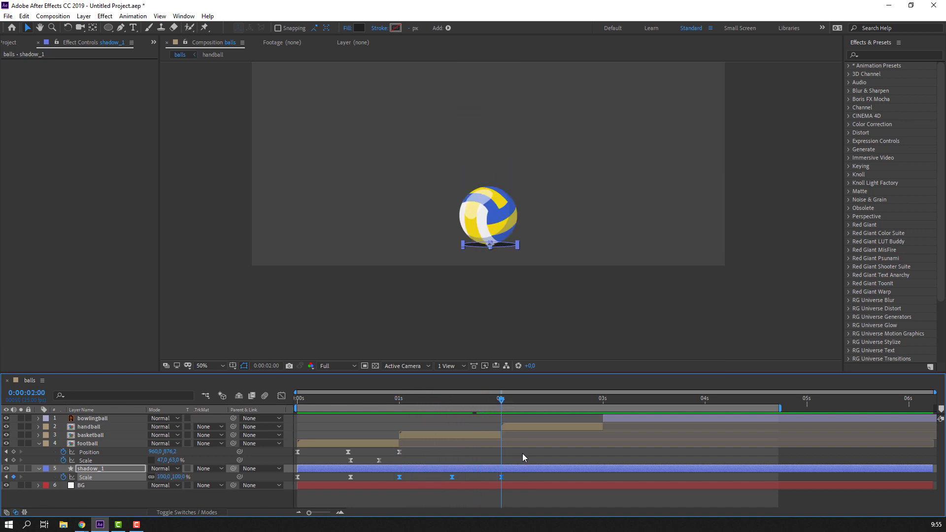
{"action": "key", "text": "ctrl+v"}
{"action": "left_click_drag", "start_coordinate": [501, 400], "coordinate": [715, 407]}
{"action": "key", "text": "ctrl+v"}
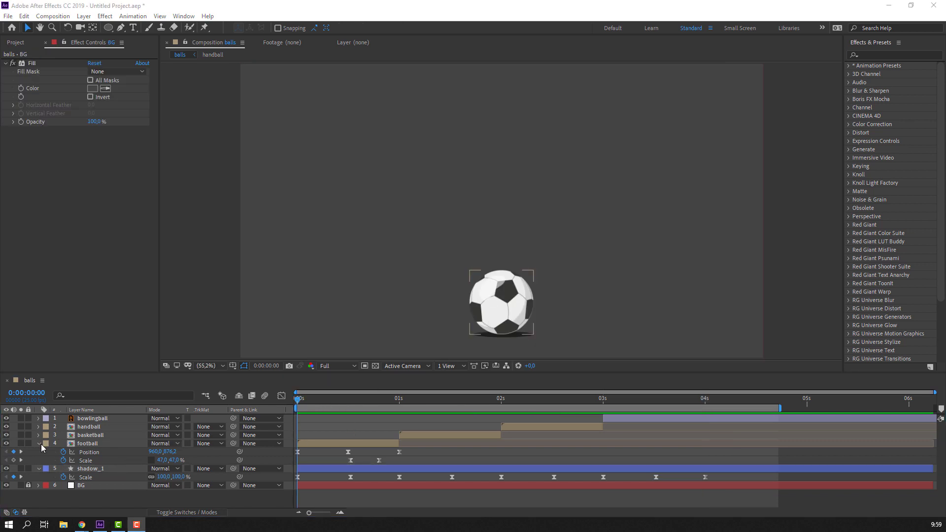
Step: Collapse the football and shadow properties, then unlock and select the BG layer
{"action": "left_click", "coordinate": [39, 443]}
{"action": "left_click", "coordinate": [39, 452]}
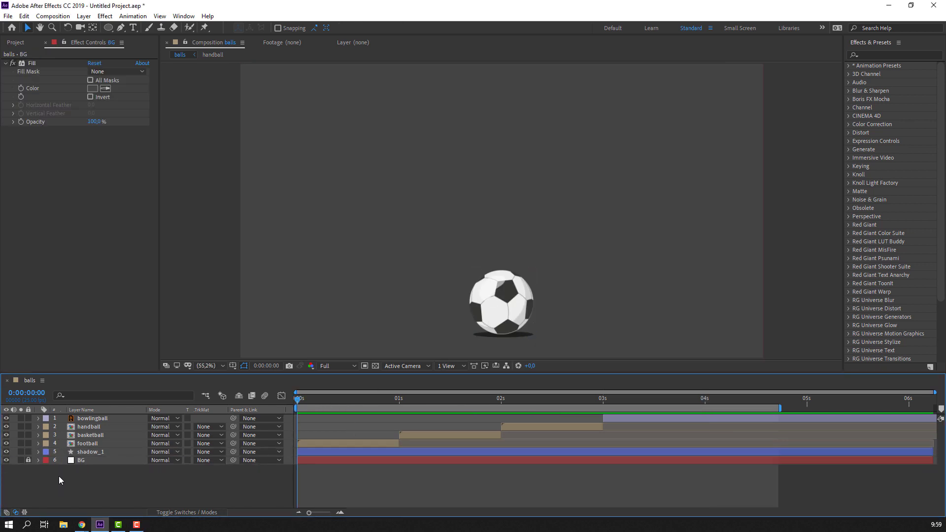
{"action": "left_click", "coordinate": [28, 460]}
{"action": "left_click", "coordinate": [87, 460]}
Step: Split the BG layer at one, two and three seconds with Edit > Split Layer
{"action": "left_click_drag", "start_coordinate": [315, 407], "coordinate": [399, 408]}
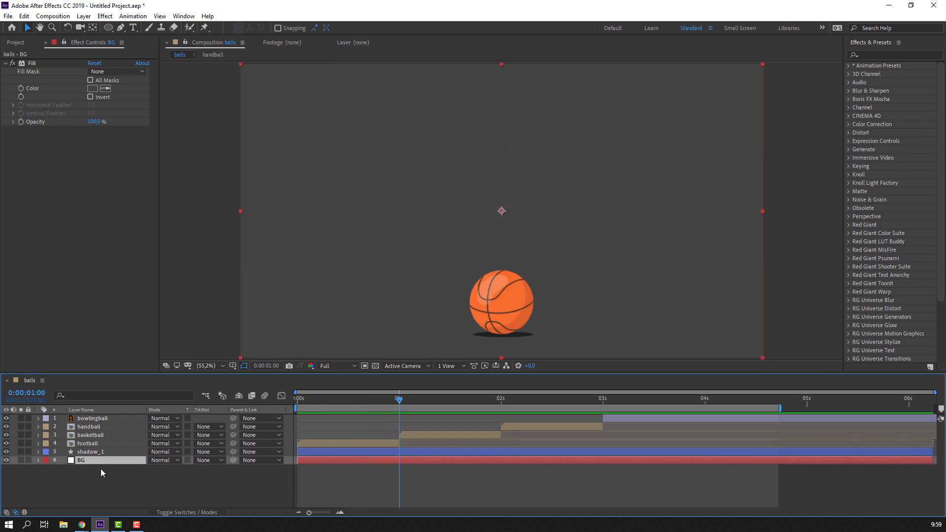
{"action": "left_click", "coordinate": [24, 16]}
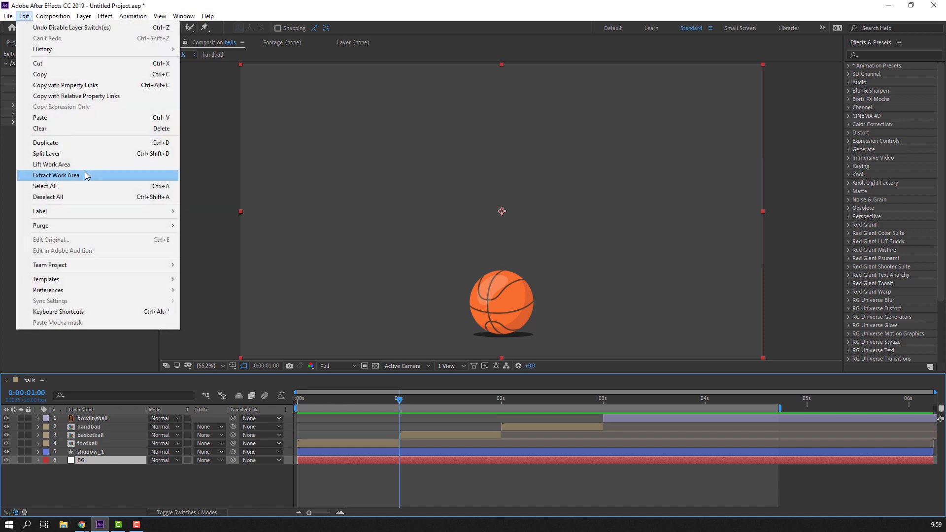
{"action": "left_click", "coordinate": [56, 156]}
{"action": "left_click_drag", "start_coordinate": [440, 403], "coordinate": [501, 407]}
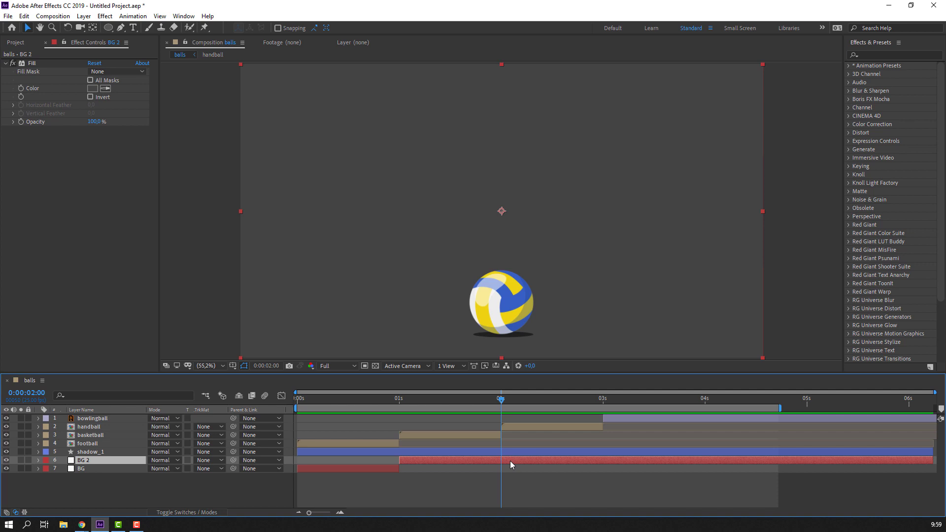
{"action": "left_click", "coordinate": [24, 16]}
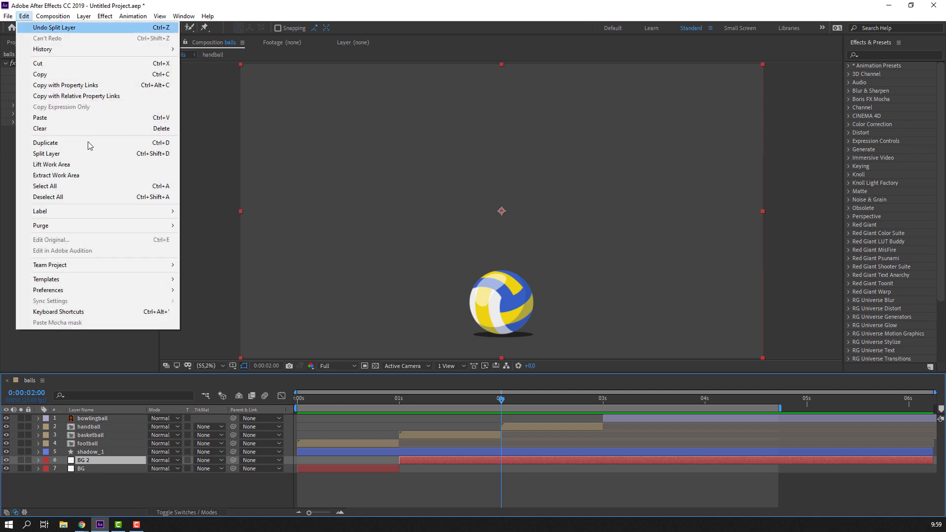
{"action": "left_click", "coordinate": [55, 154]}
{"action": "left_click", "coordinate": [603, 400]}
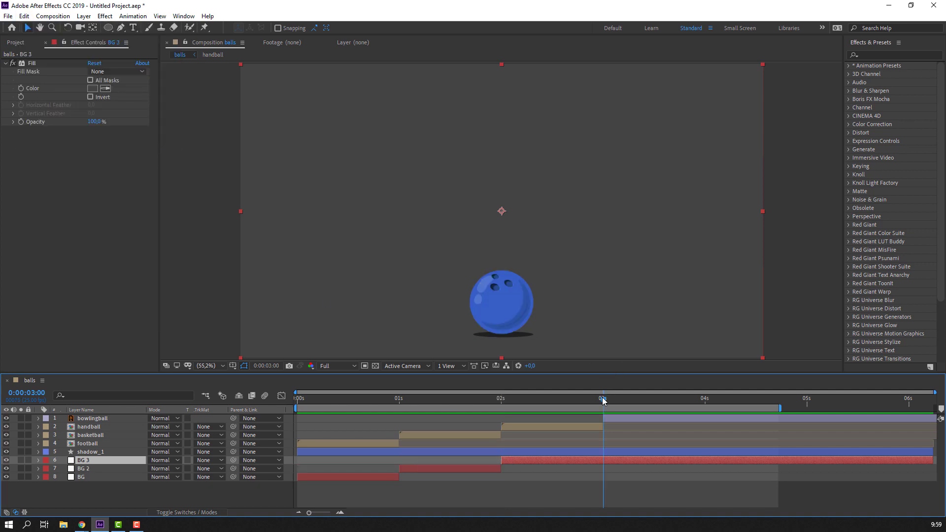
{"action": "left_click", "coordinate": [25, 16]}
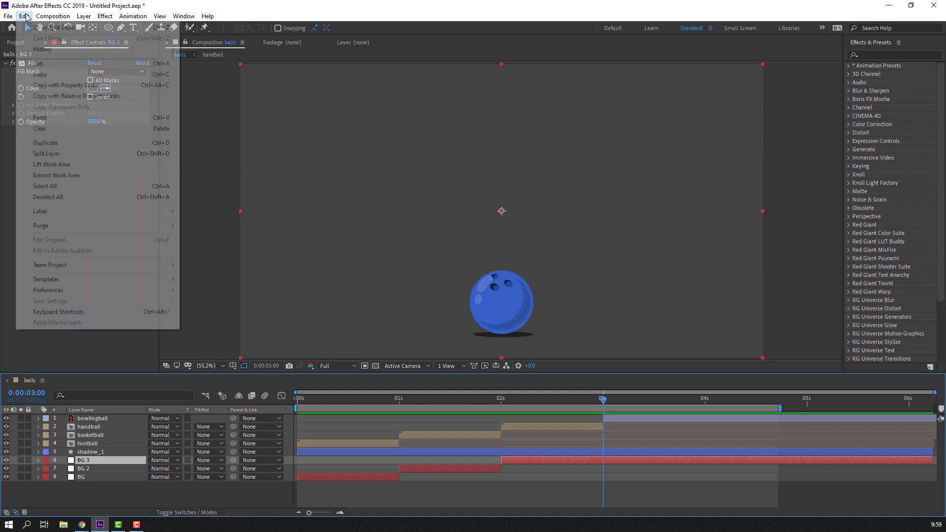